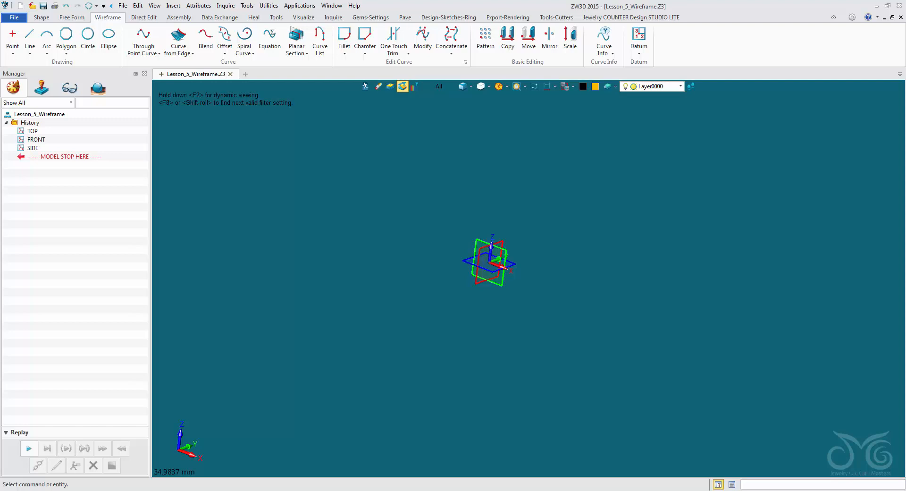
- Create a 10 x 10 x 10 block centred at about (8.65, 8.1, 4.53), beside the datum planes
click(42, 18)
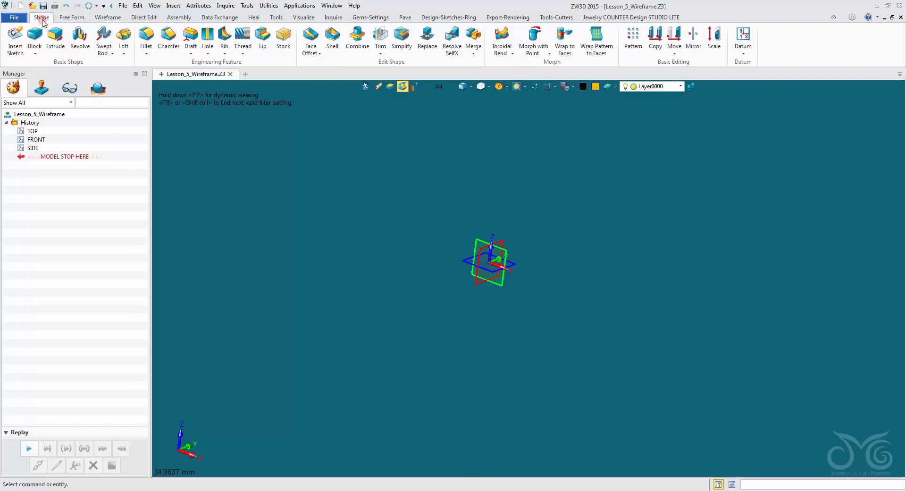
click(34, 35)
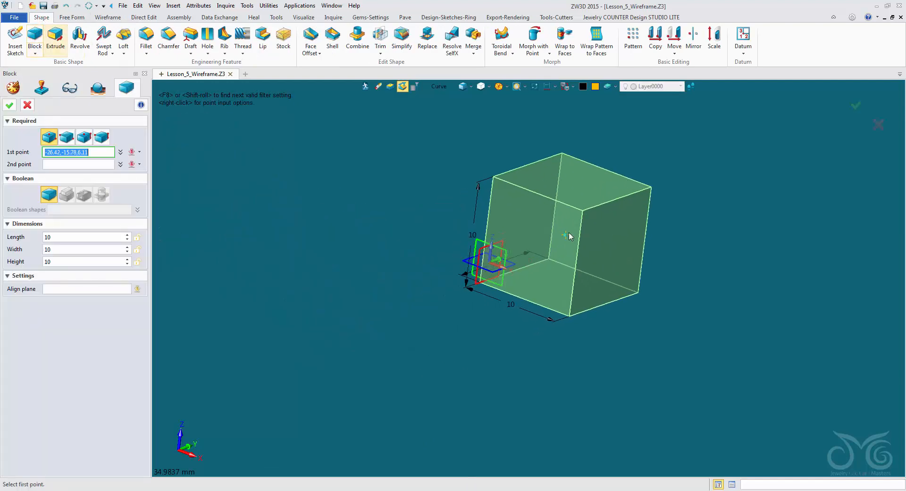
click(627, 226)
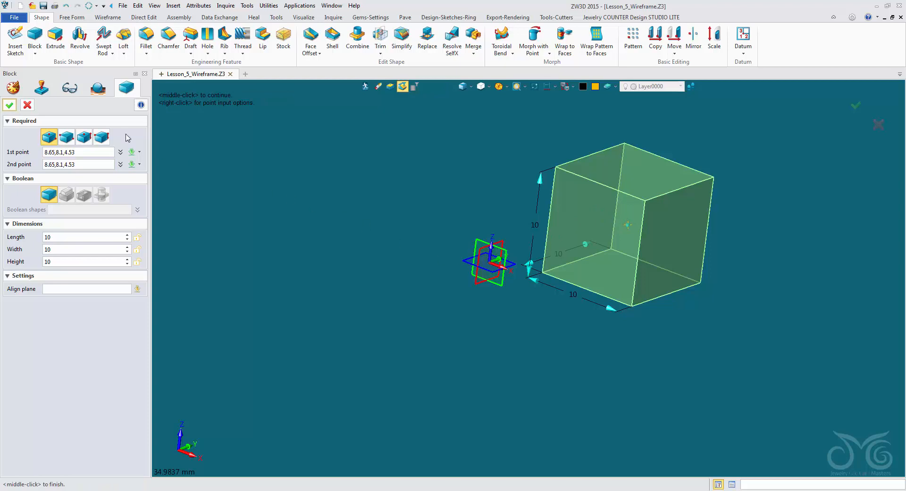
click(9, 105)
- Create a red cylinder with a radius of about 6.22 and length of about -15.23, centred at about (-10.17, -6.76, 0.82)
click(35, 51)
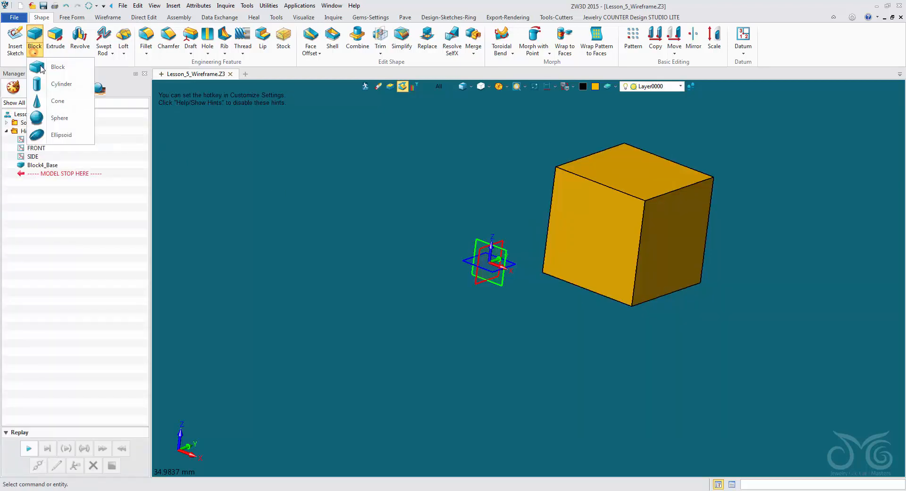
click(58, 84)
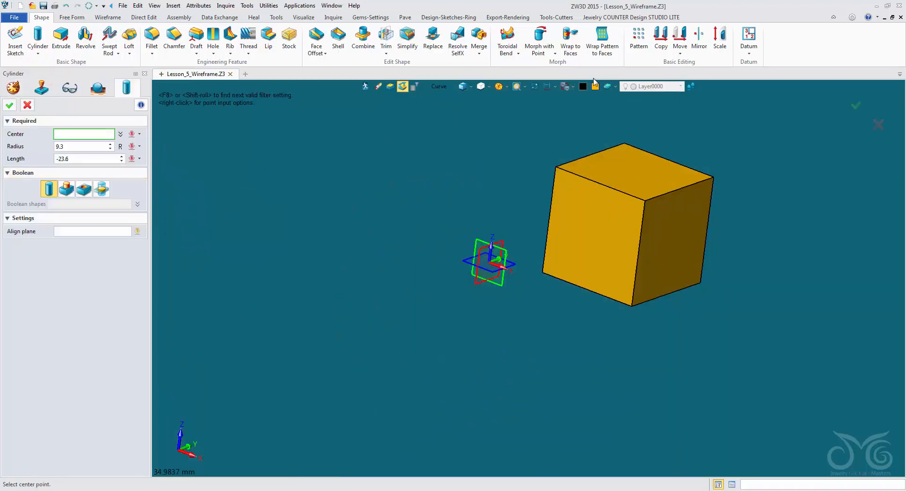
click(594, 83)
click(608, 106)
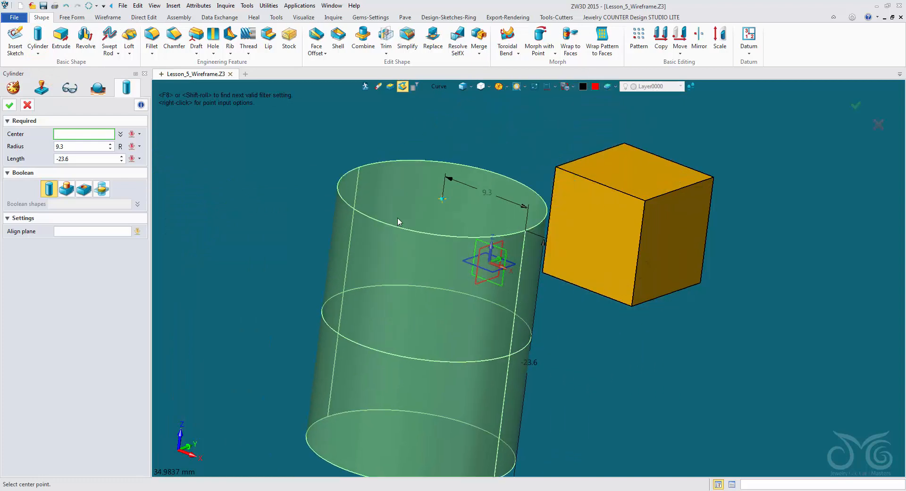
click(353, 235)
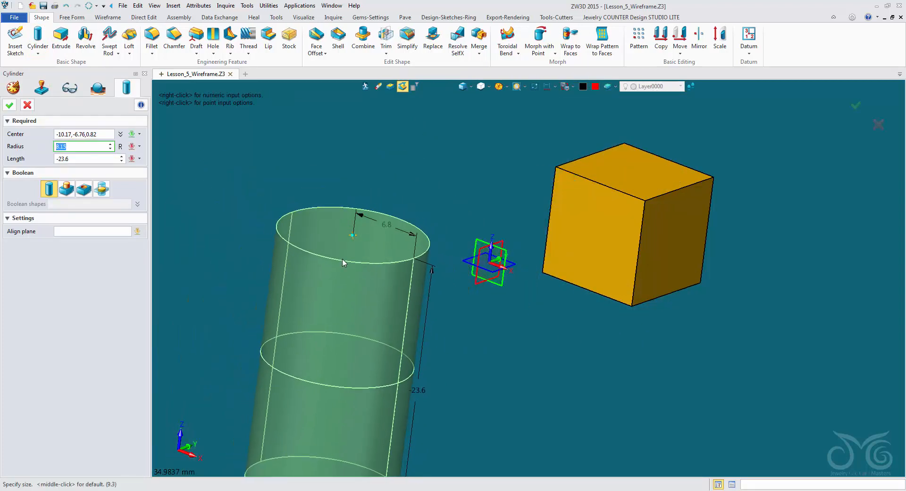
click(343, 260)
click(327, 383)
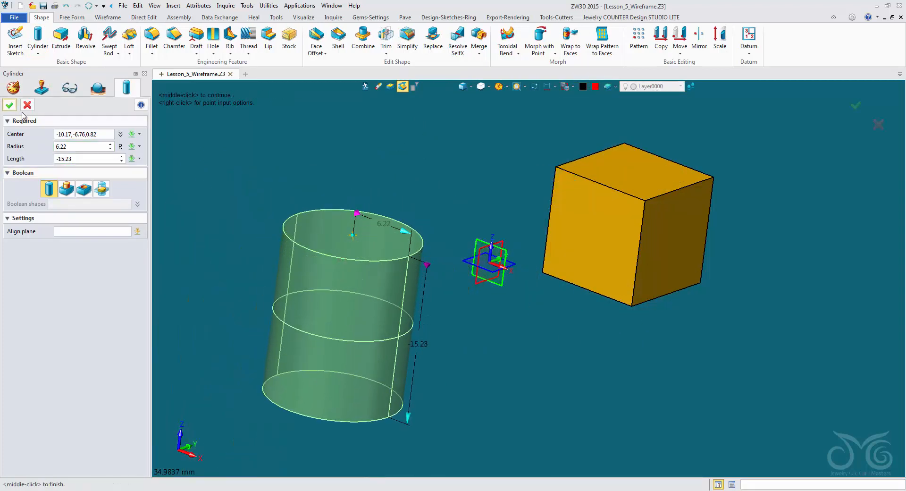
click(9, 105)
- Try to move the cylinder with only its curved side face picked, and clear that selection
mouse_move(429, 168)
right_down()
mouse_move(400, 202)
mouse_move(425, 184)
mouse_move(427, 142)
mouse_move(424, 186)
mouse_move(420, 176)
right_up()
click(677, 36)
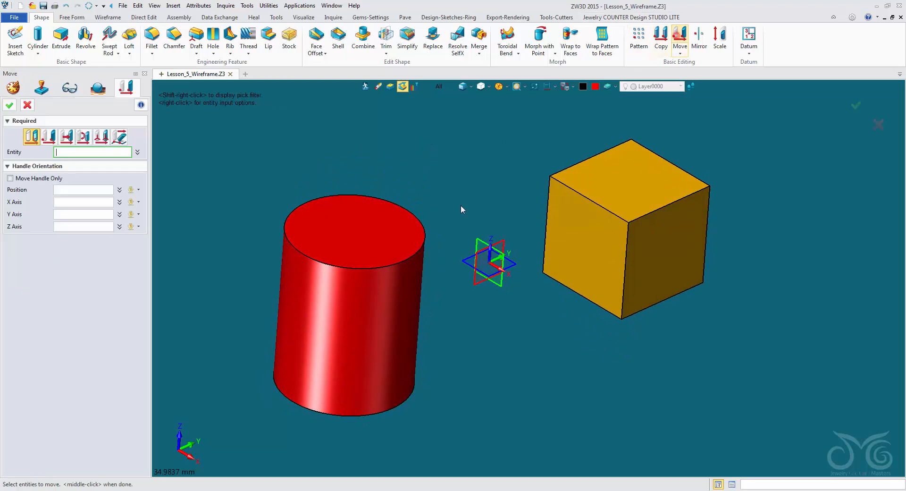
click(376, 293)
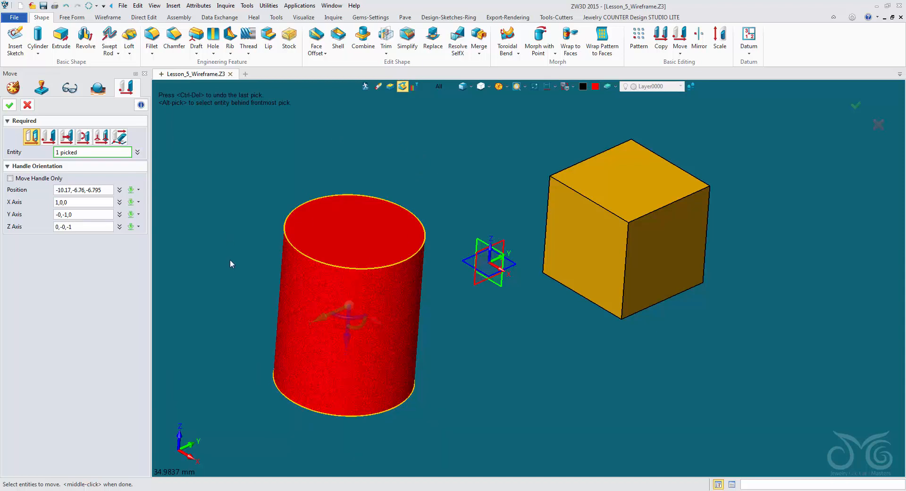
mouse_move(230, 259)
right_down()
mouse_move(221, 239)
mouse_move(225, 246)
right_up()
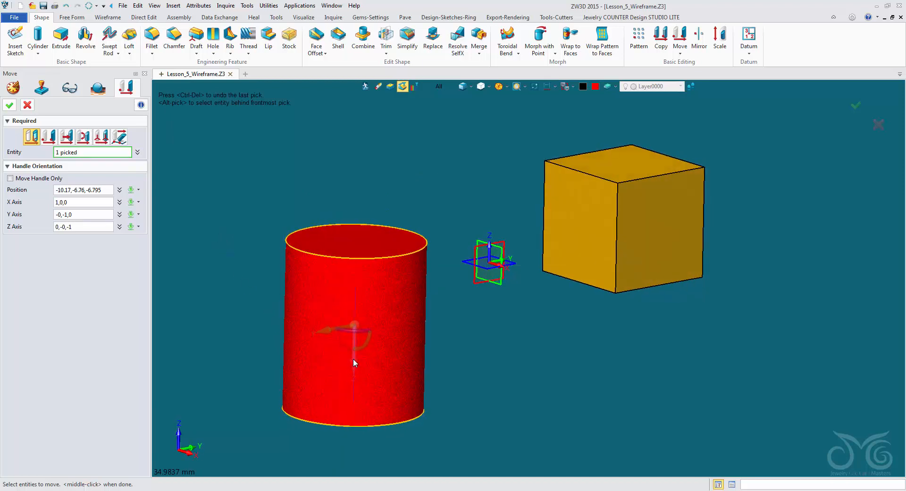
mouse_move(353, 358)
mouse_down()
mouse_move(353, 325)
mouse_move(350, 362)
mouse_up()
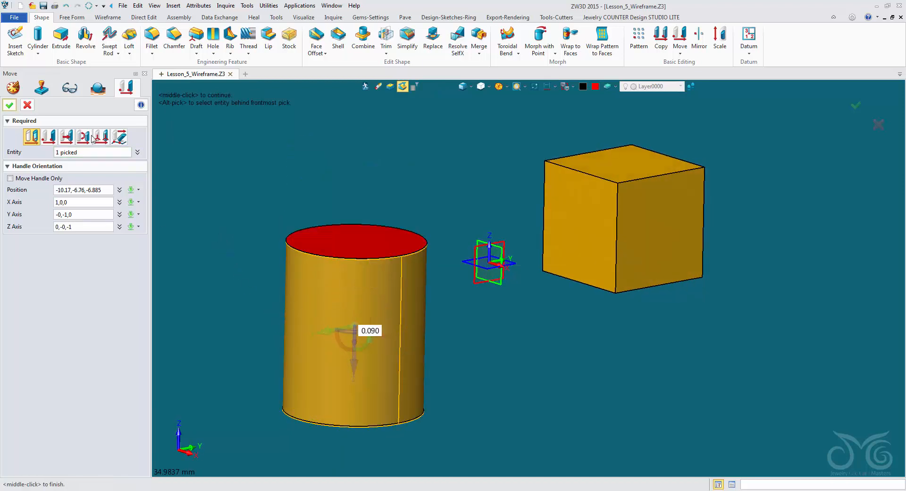
click(137, 152)
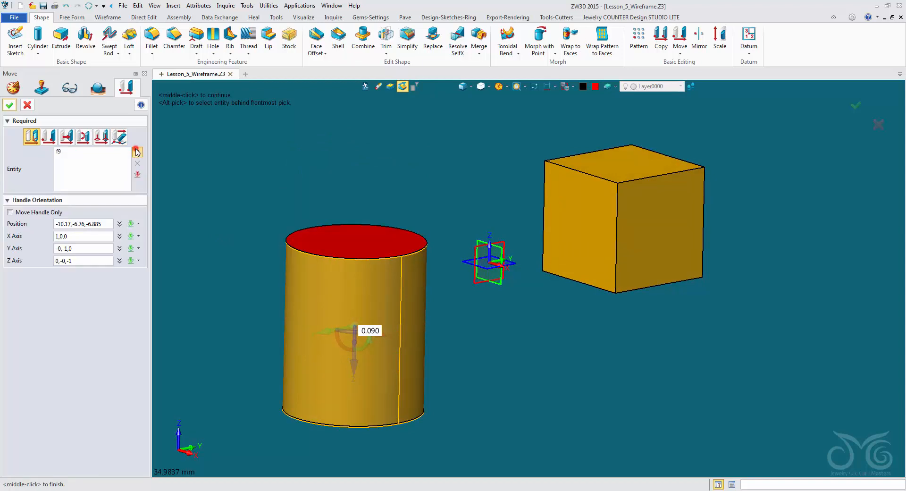
click(137, 174)
click(165, 265)
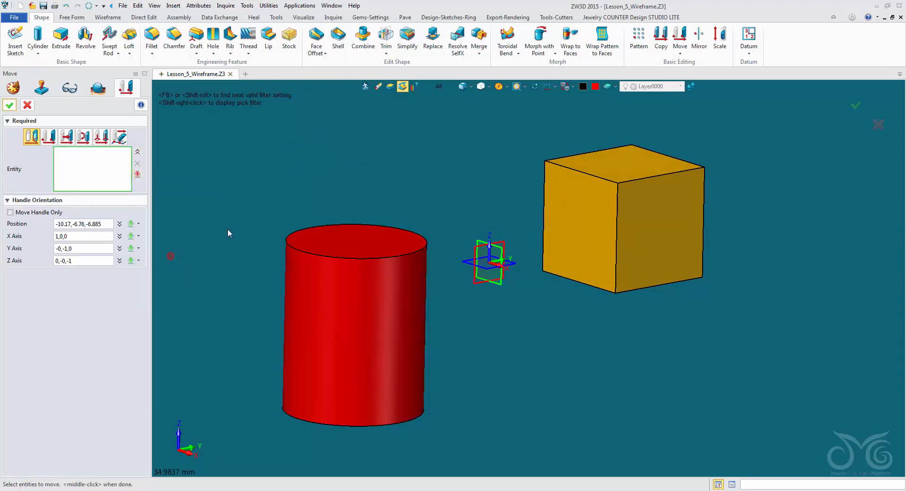
- Limit picking to Shape and move the whole cylinder upward and back so it stands beside the block
click(448, 88)
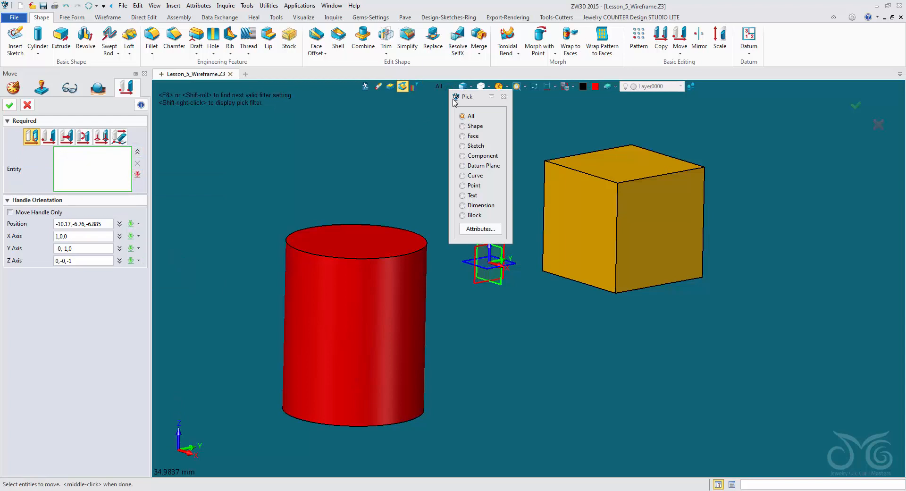
click(462, 125)
click(364, 254)
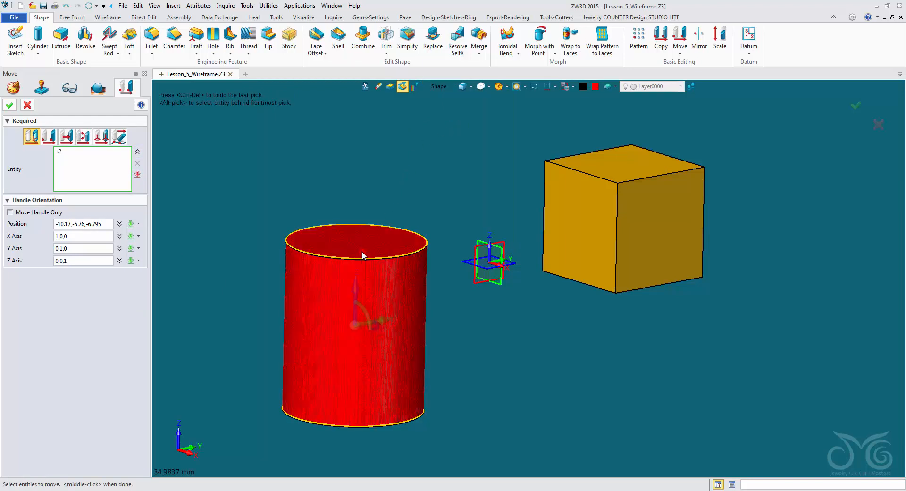
drag(357, 289, 404, 185)
right_drag(403, 185, 441, 264)
drag(372, 220, 461, 154)
drag(452, 186, 444, 180)
right_drag(472, 184, 476, 114)
click(10, 105)
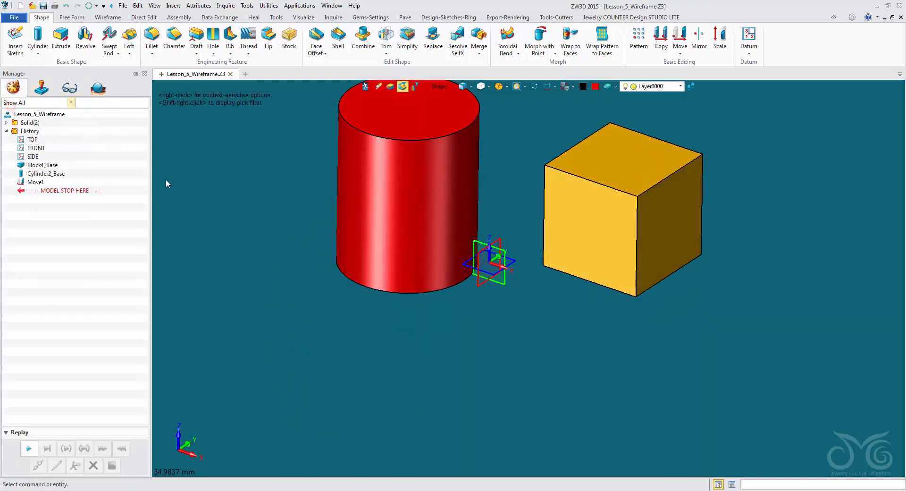
- Begin a two-point wireframe line with the pick filter set to All
right_drag(216, 252, 221, 318)
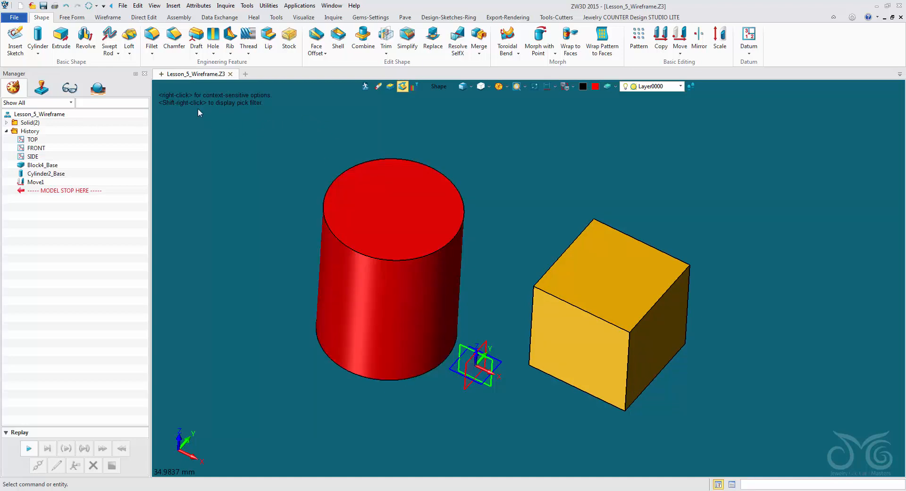
click(107, 17)
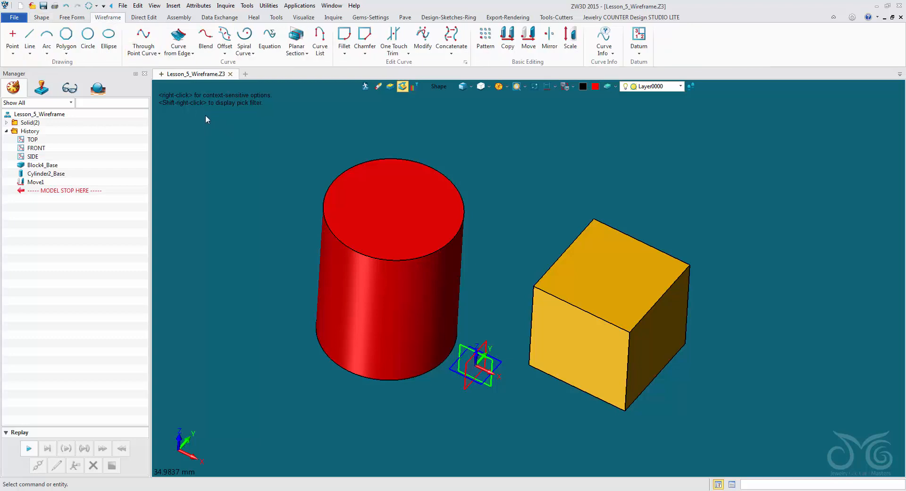
click(31, 34)
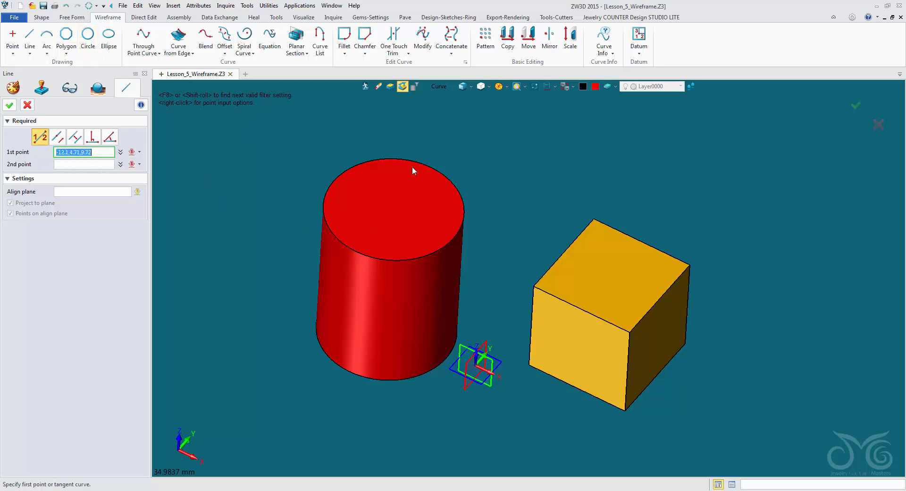
click(438, 86)
click(460, 112)
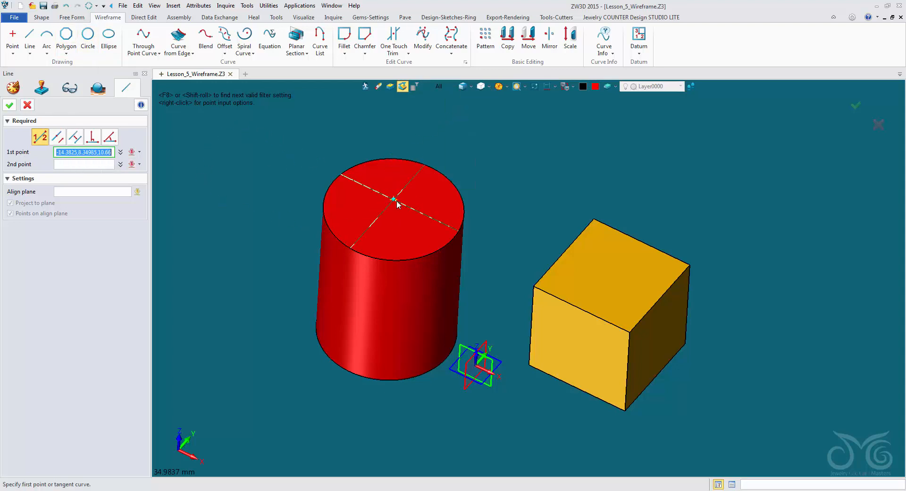
right_drag(592, 278, 588, 251)
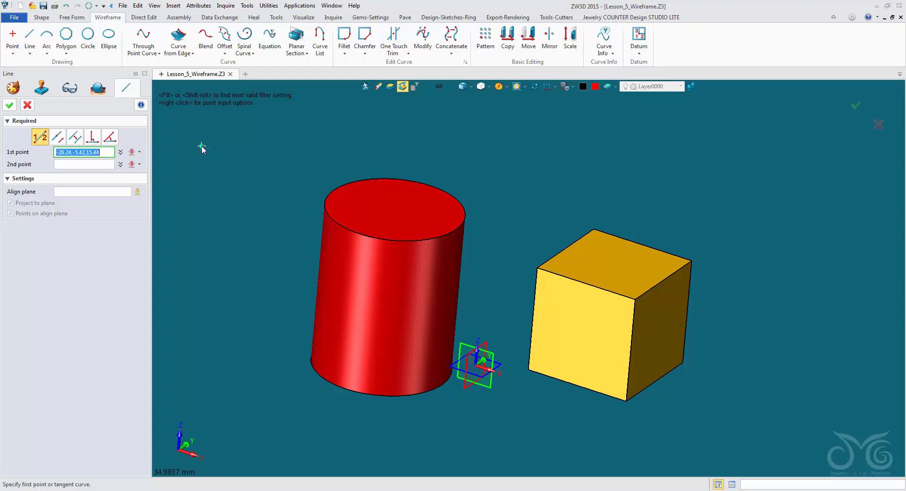
- Examine the point input options available for the line's first point
click(139, 152)
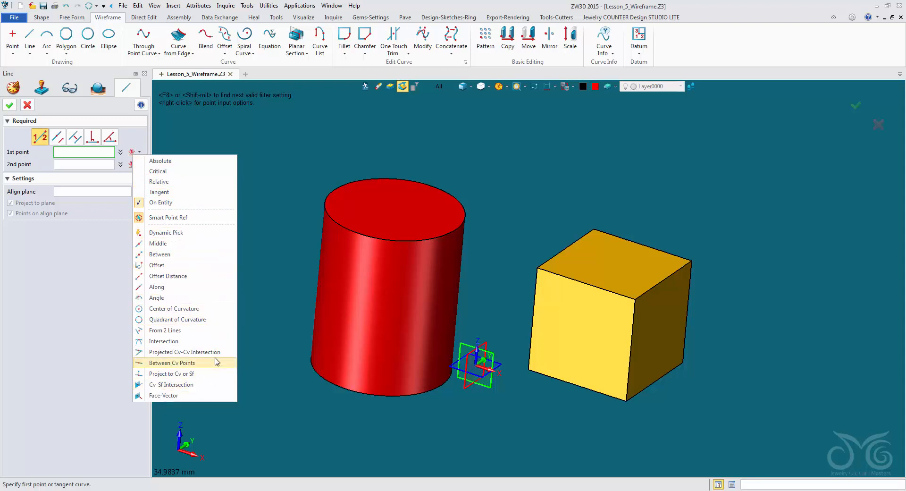
click(110, 151)
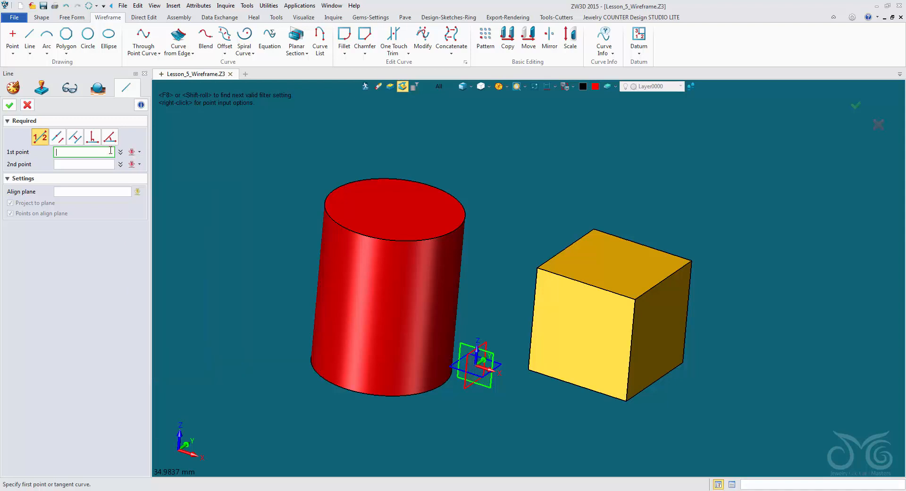
right_click(186, 148)
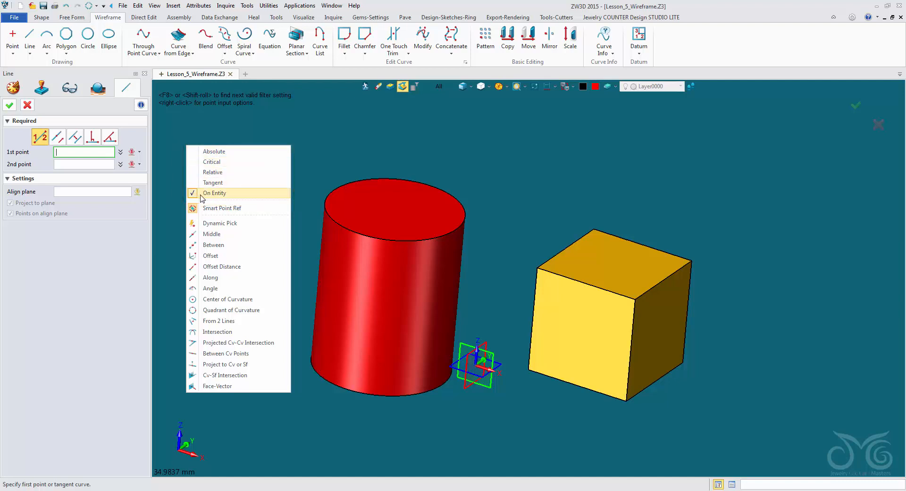
click(244, 198)
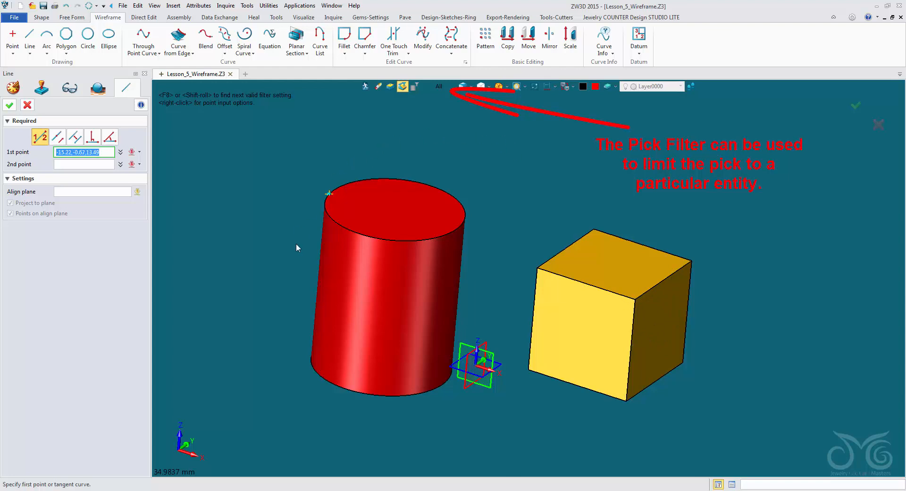
- Draw a line from a free point beside the cylinder to a point on its top face, and undo it
click(306, 164)
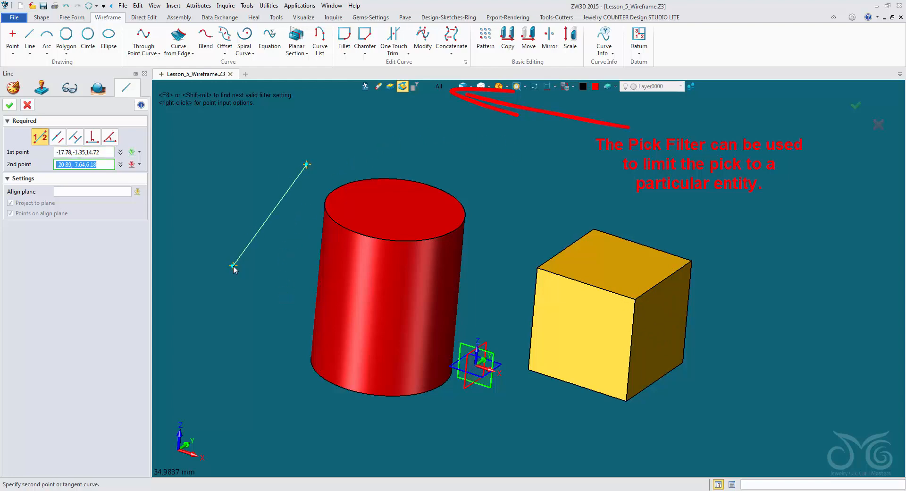
click(399, 202)
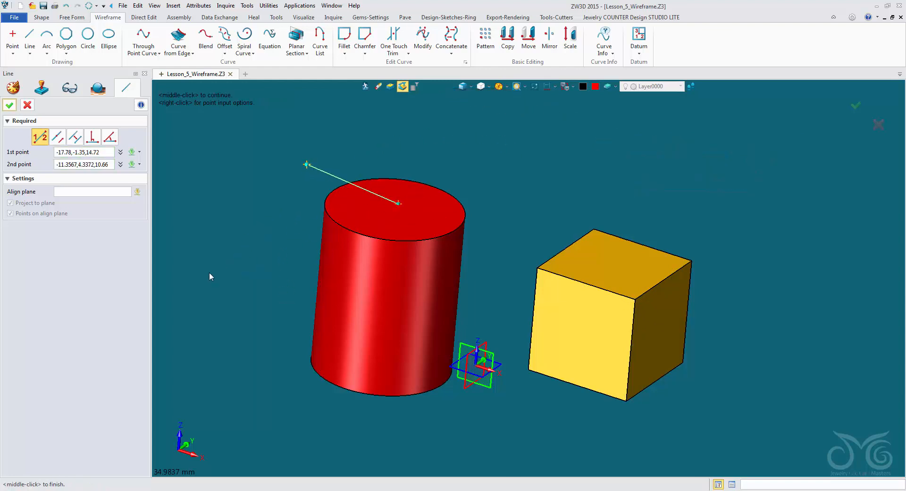
middle_click(288, 197)
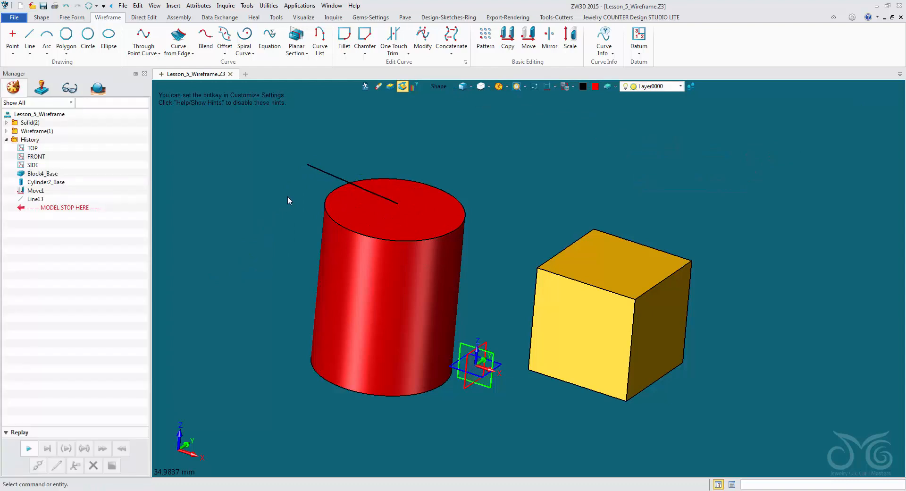
click(66, 6)
- Restart the two-point line and set its point input option to Critical
middle_click(231, 126)
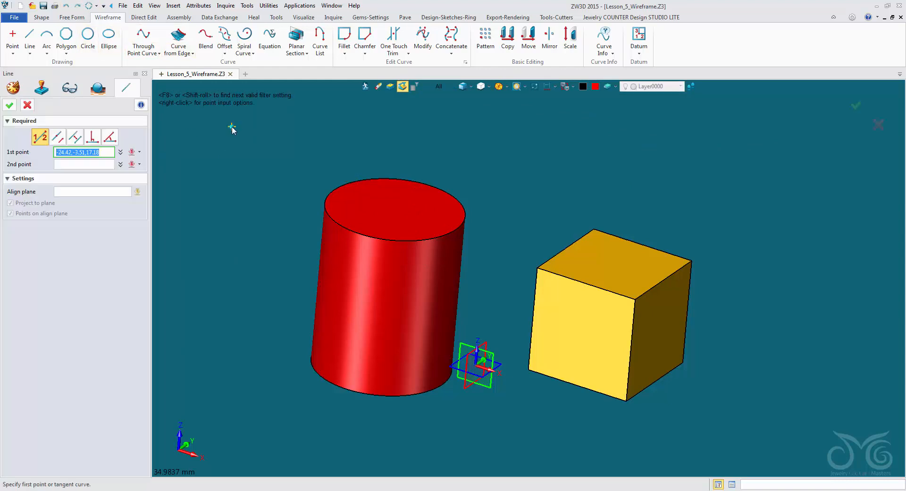
right_click(231, 126)
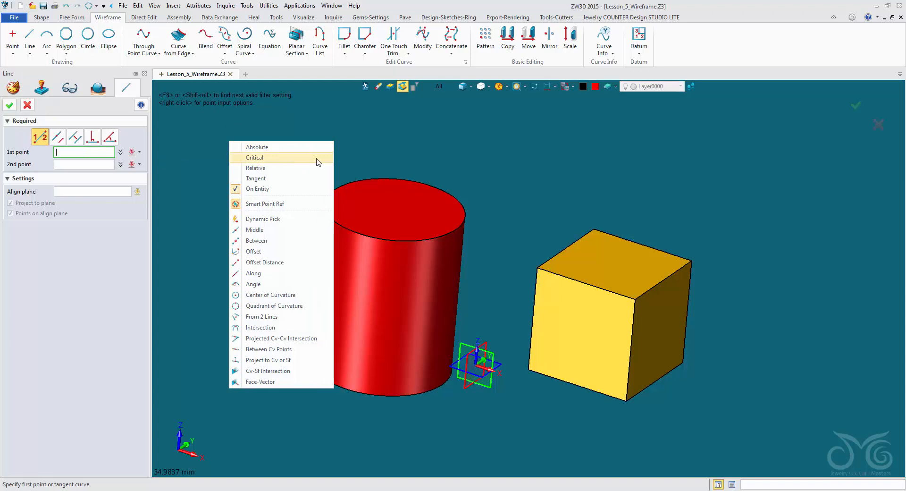
click(264, 158)
right_click(225, 151)
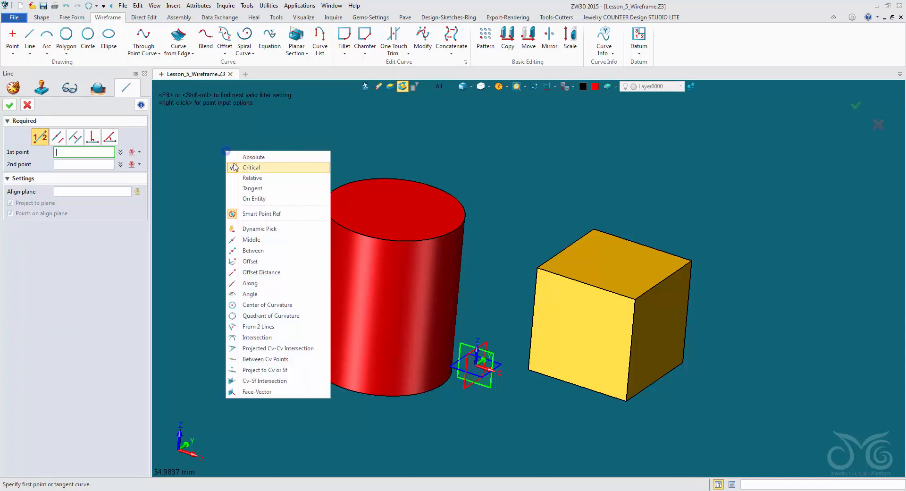
click(257, 169)
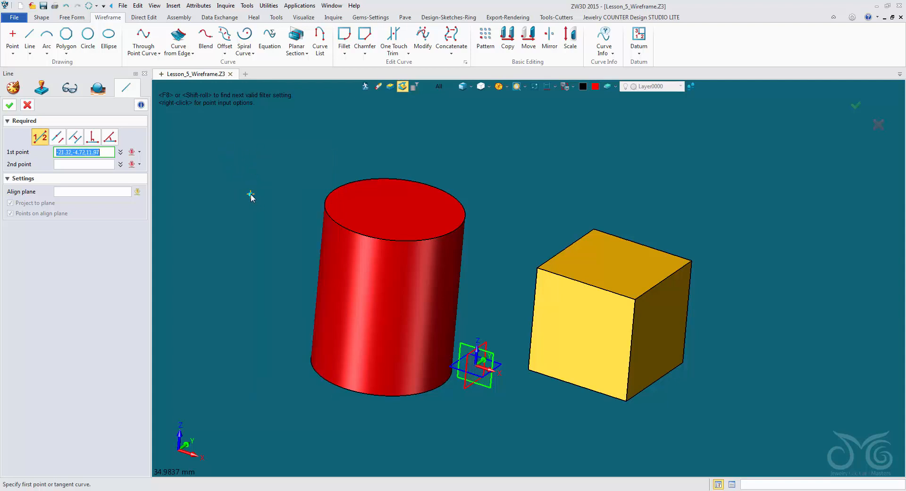
middle_drag(247, 187, 241, 188)
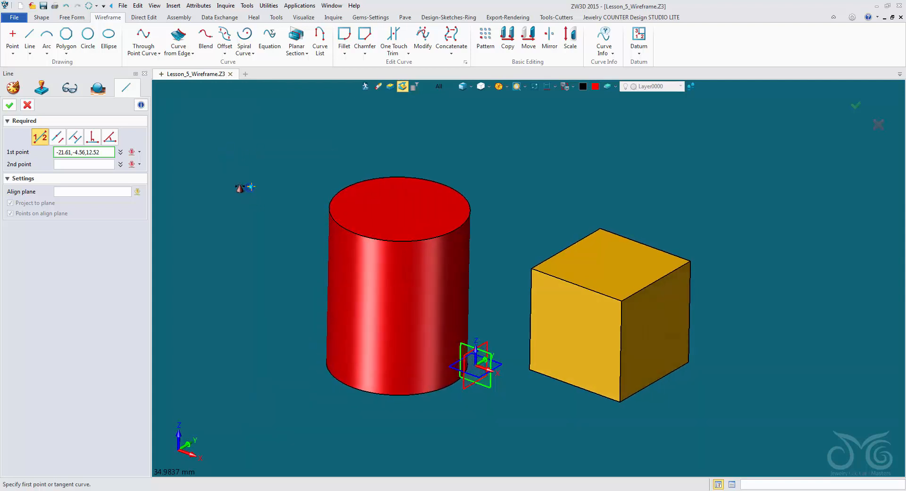
middle_drag(313, 170, 233, 146)
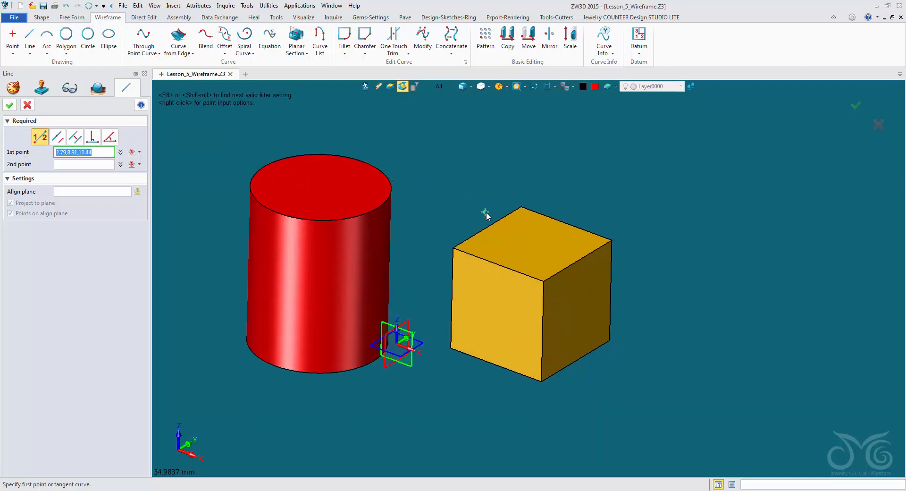
- Set the point input option to Absolute and place the line's first point at coordinates 1,2,3
scroll(500, 269, up, 3)
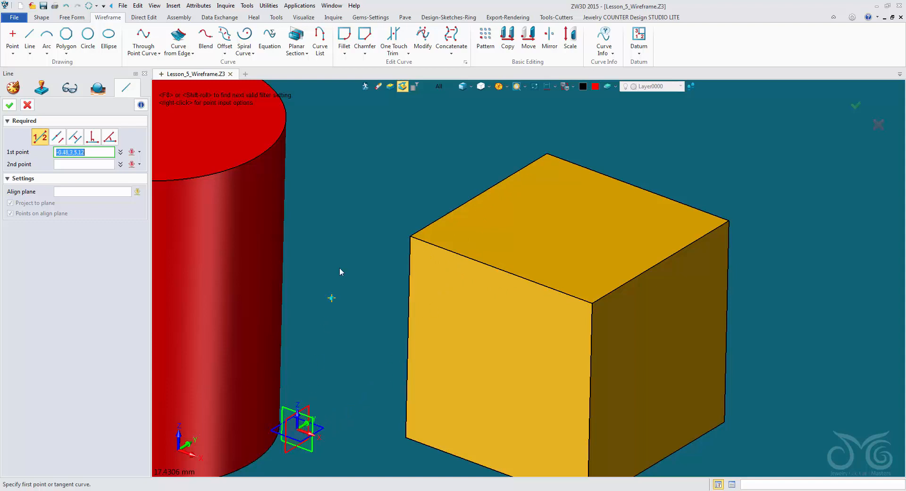
middle_drag(359, 203, 464, 264)
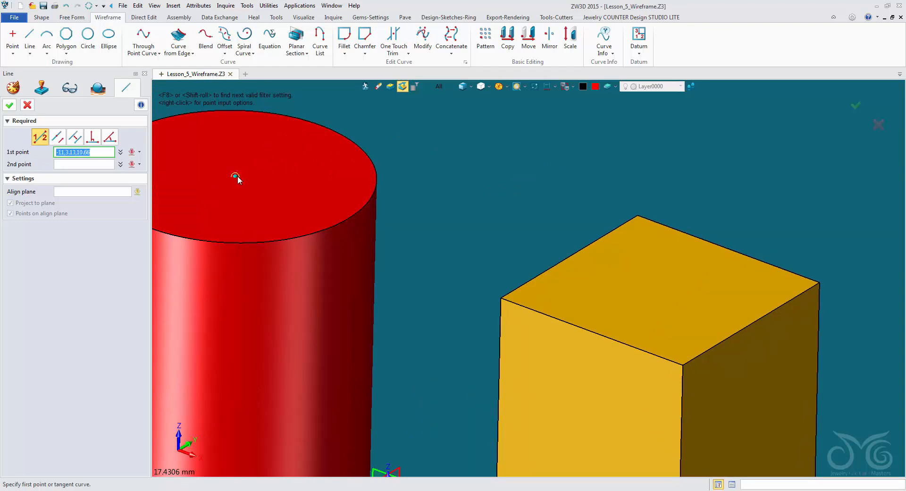
middle_drag(241, 172, 318, 154)
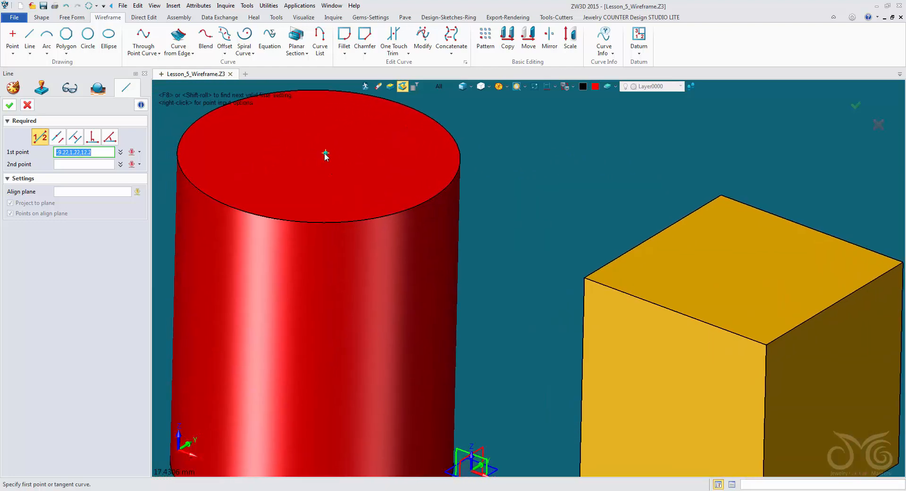
scroll(317, 154, down, 3)
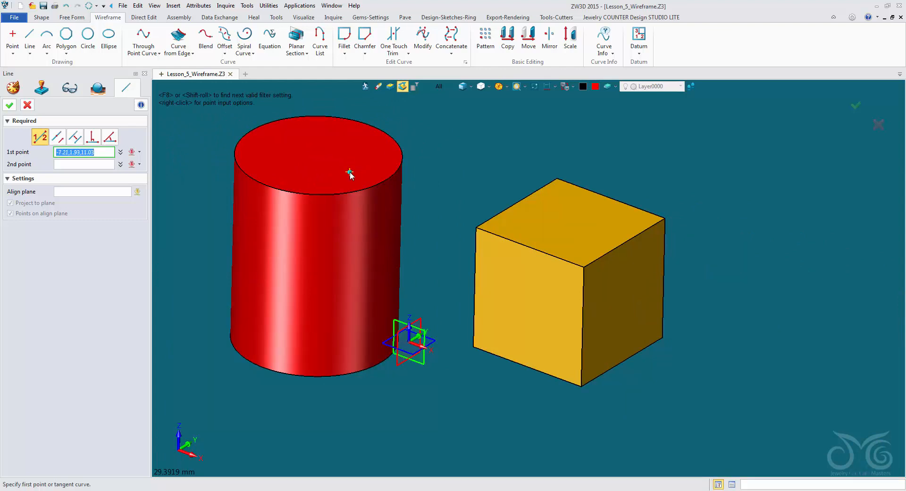
middle_drag(591, 269, 496, 218)
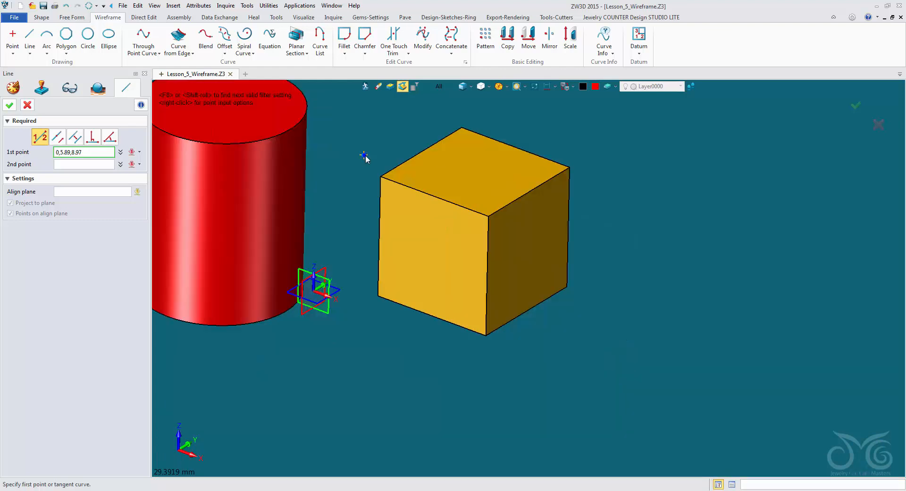
right_click(365, 157)
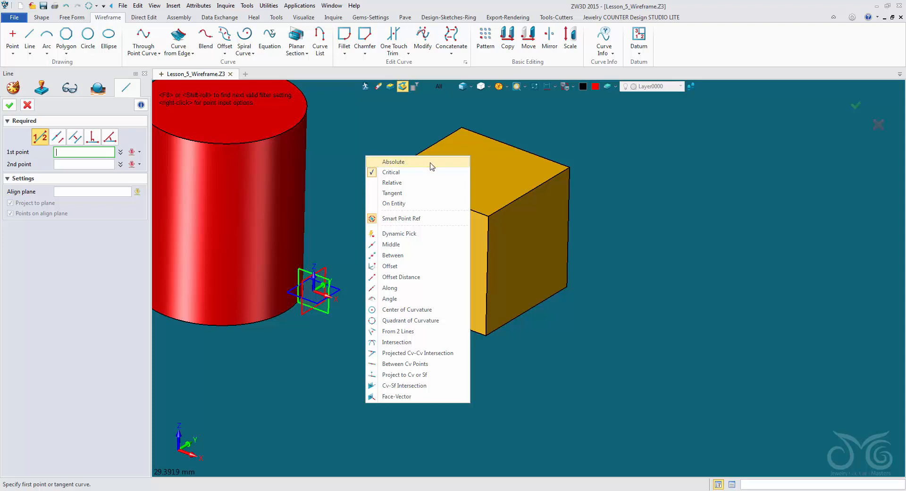
click(393, 162)
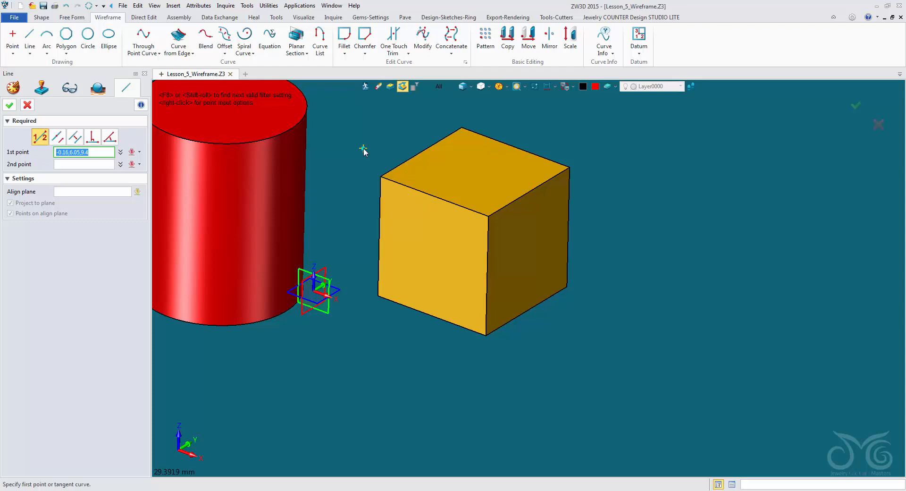
text(1,2,3)
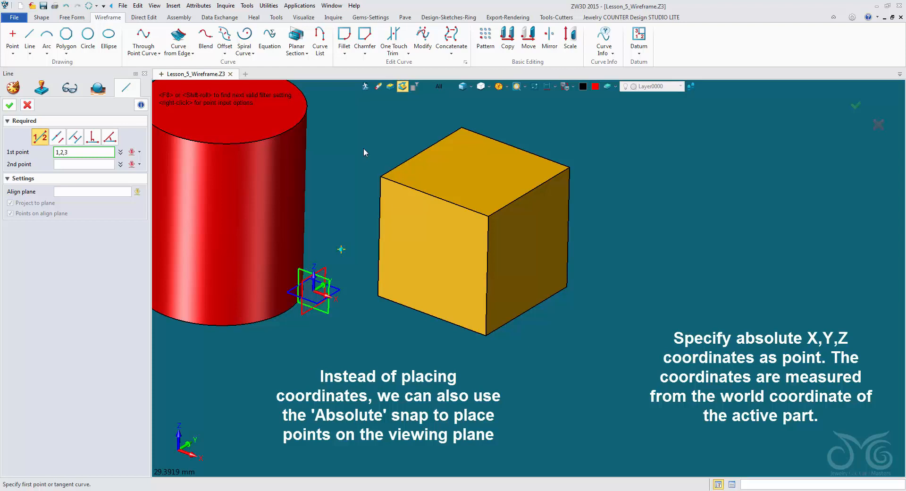
key(Return)
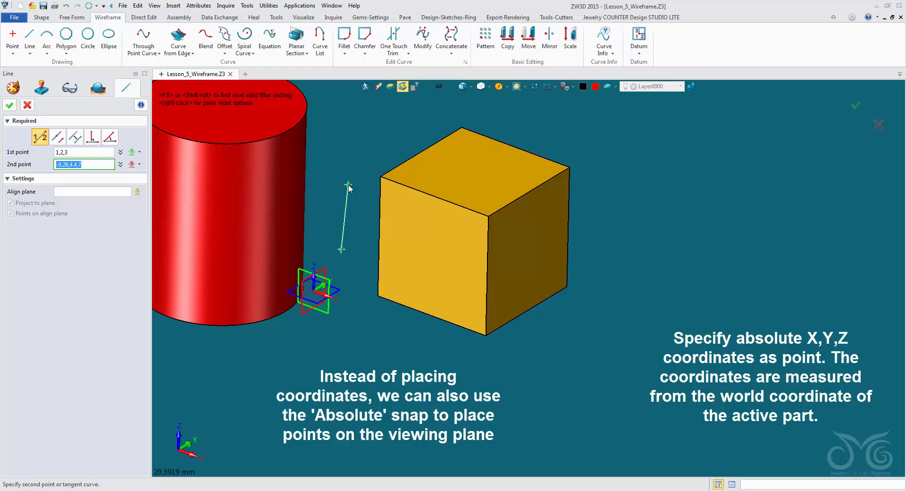
- Place the second point at absolute coordinates 4,5,6 and finish the line
text(4,5,6)
middle_drag(348, 188, 380, 194)
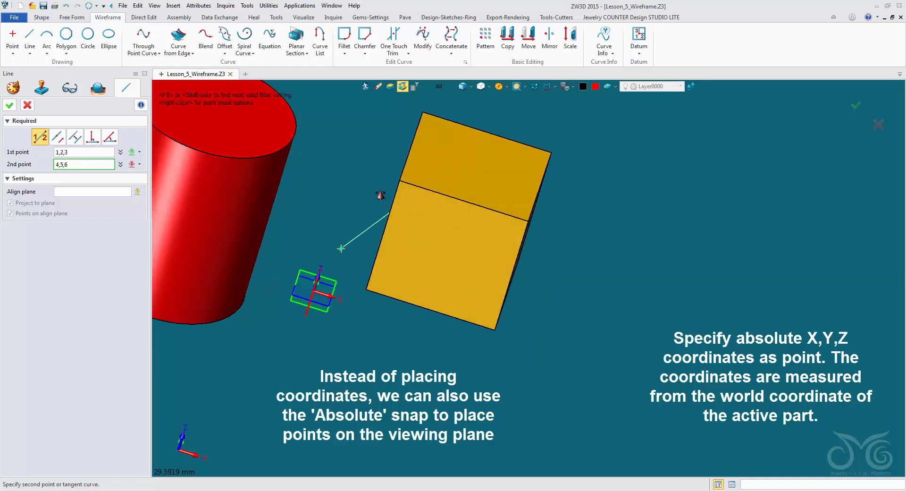
key(Return)
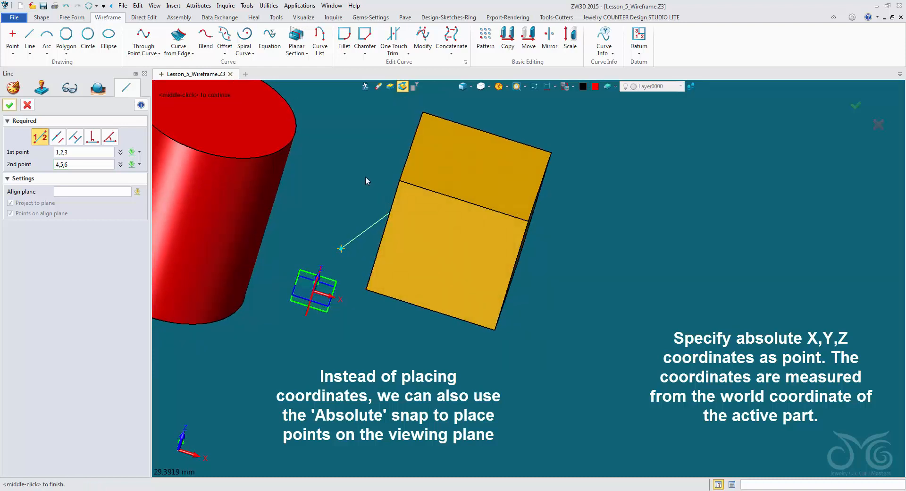
middle_click(366, 178)
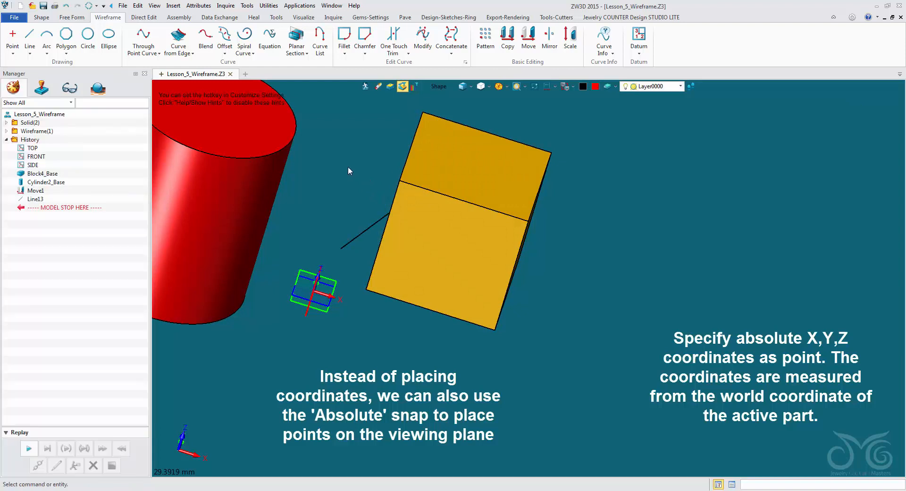
- Restart the two-point line with the Relative point input option and enter 1,2,3 for its first point
middle_click(330, 162)
right_click(330, 162)
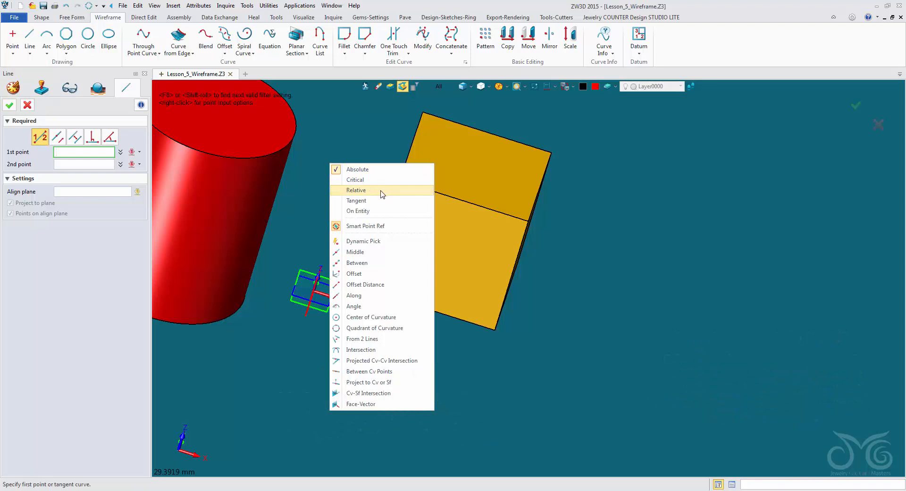
click(379, 191)
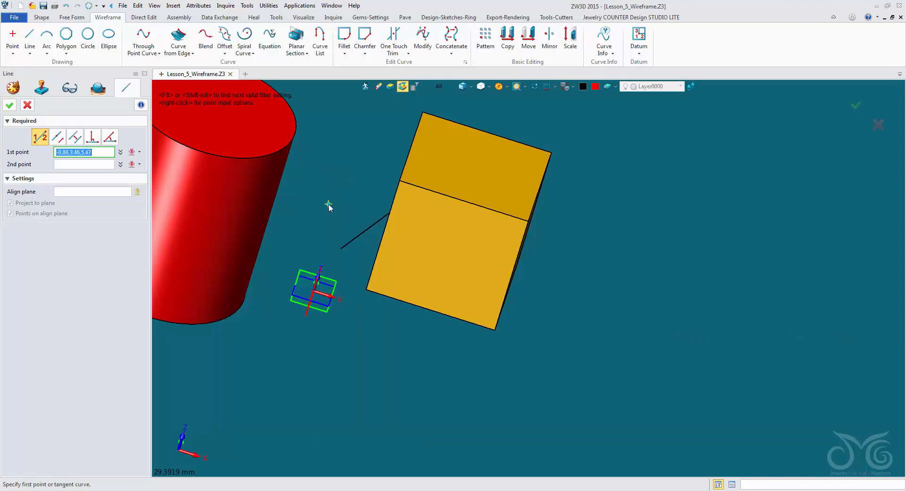
mouse_move(328, 204)
middle_down()
mouse_move(304, 196)
mouse_move(318, 205)
middle_up()
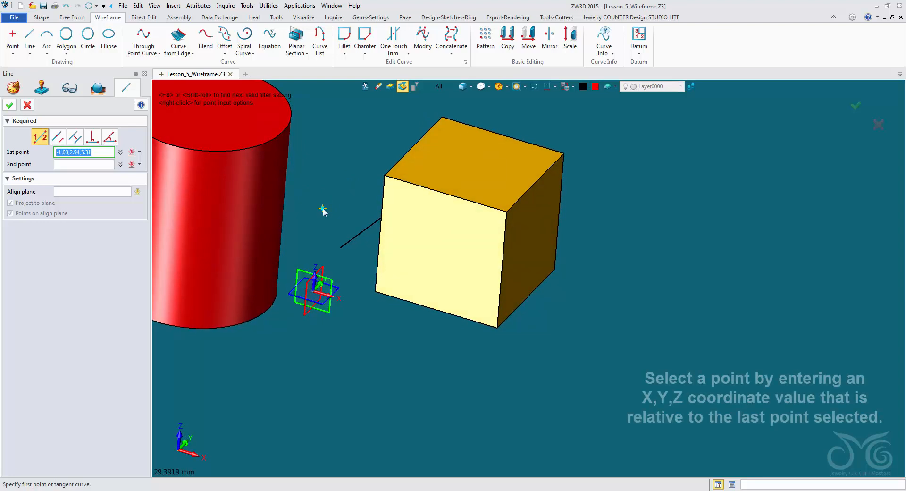
text(1,)
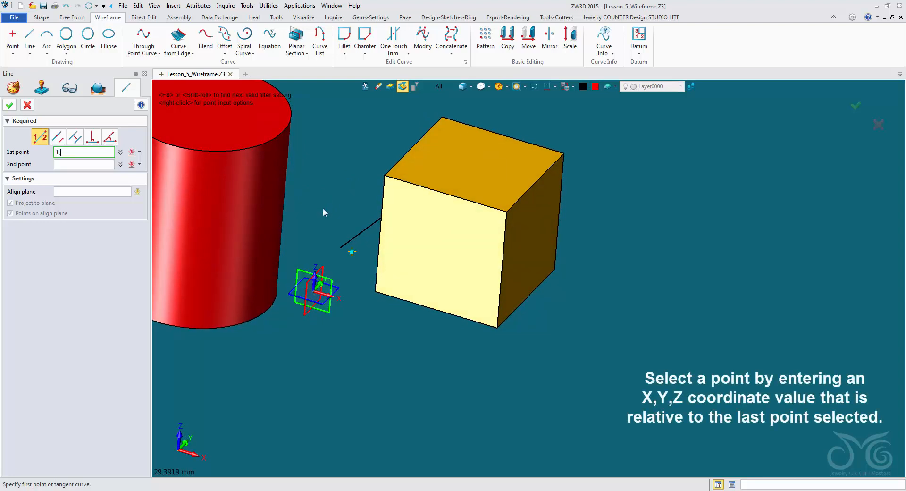
text(2,3)
middle_drag(307, 203, 339, 249)
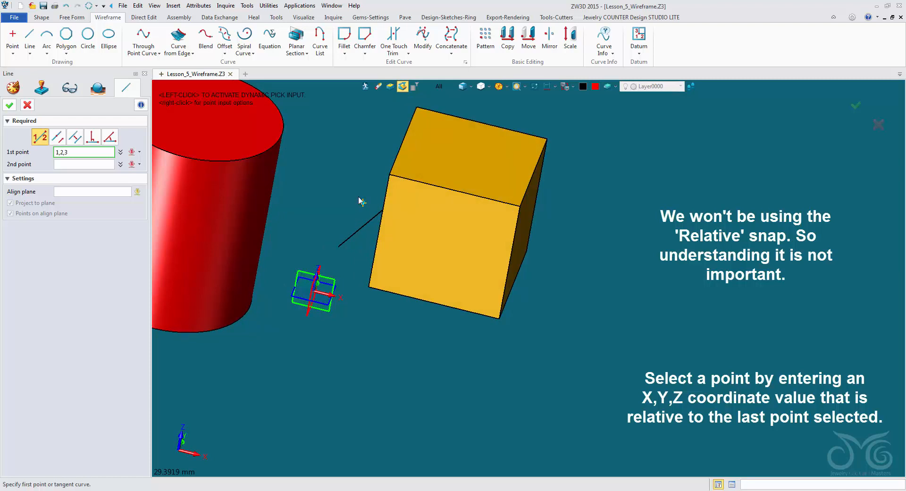
- Enter 4,5,6 for the second point of the relative line and create it
click(94, 165)
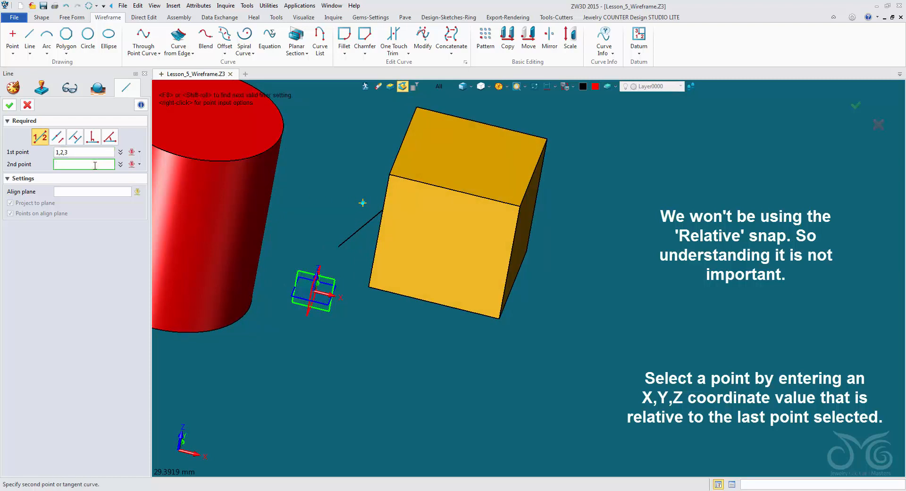
text(4,5,6)
mouse_move(326, 215)
right_down()
mouse_move(368, 239)
mouse_move(342, 222)
right_up()
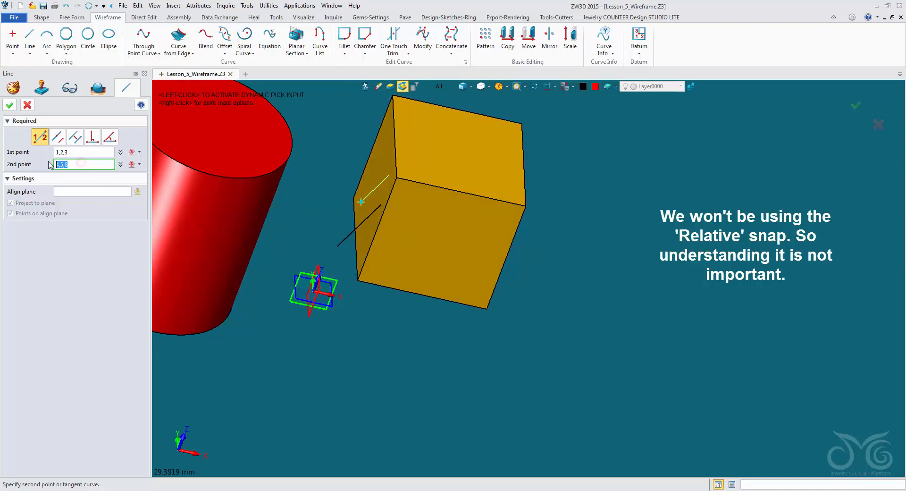
click(83, 163)
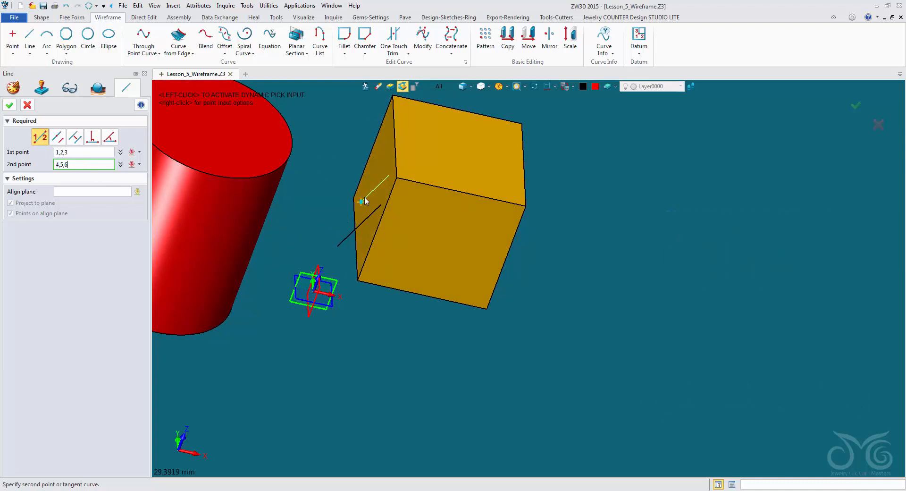
click(10, 105)
- Begin another line with the Tangent point input option and pick the cylinder's top circular edge for its first point
middle_click(335, 121)
right_drag(334, 124, 315, 124)
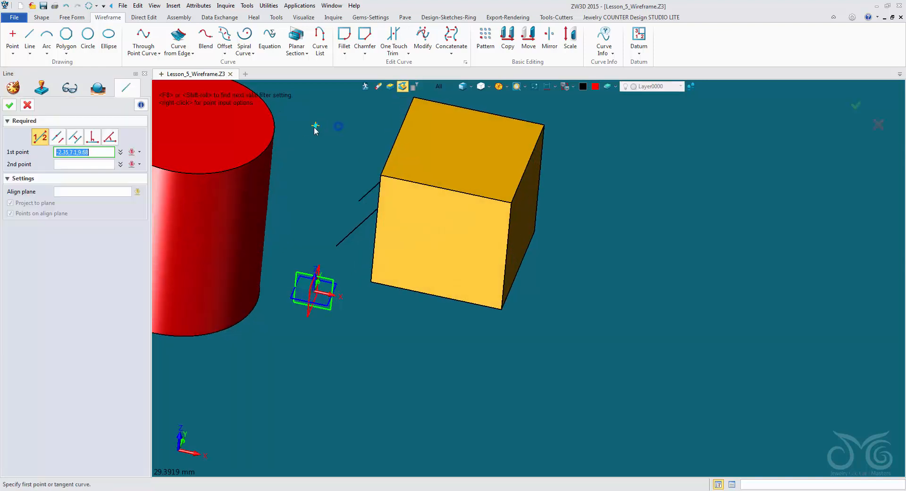
right_click(314, 127)
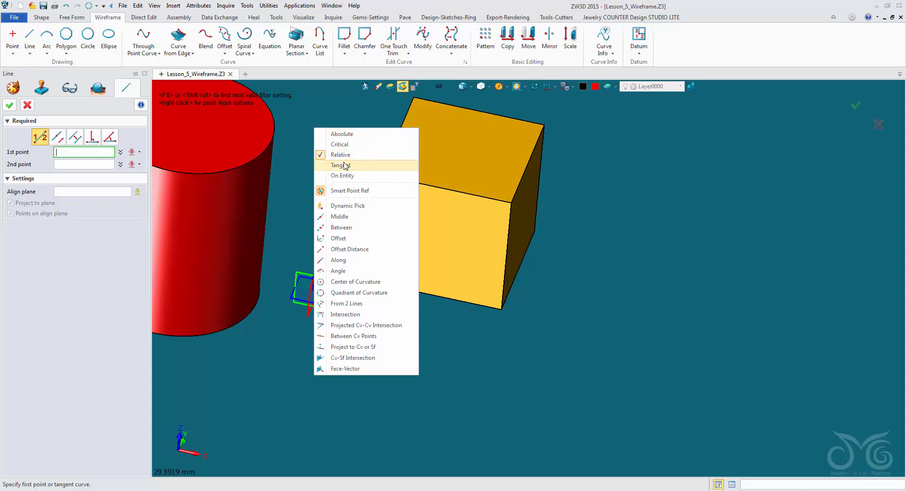
click(343, 168)
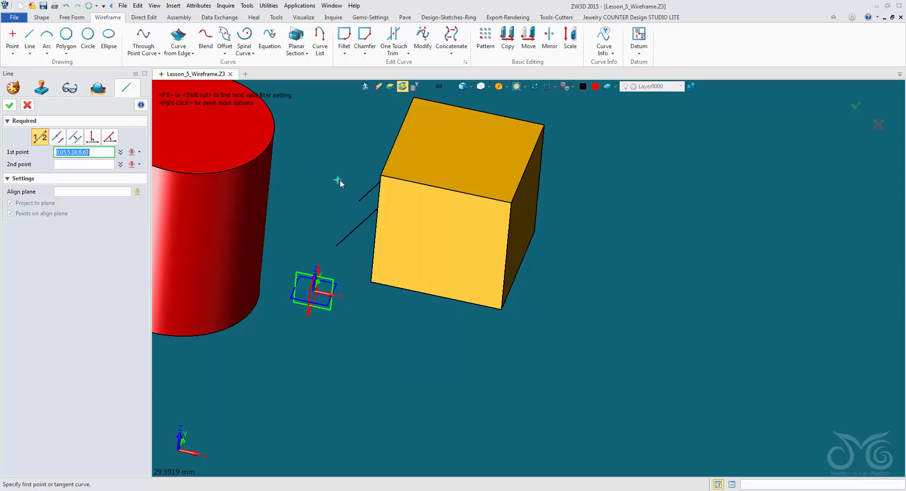
scroll(343, 183, down, 2)
middle_drag(342, 180, 335, 217)
scroll(328, 222, up, 2)
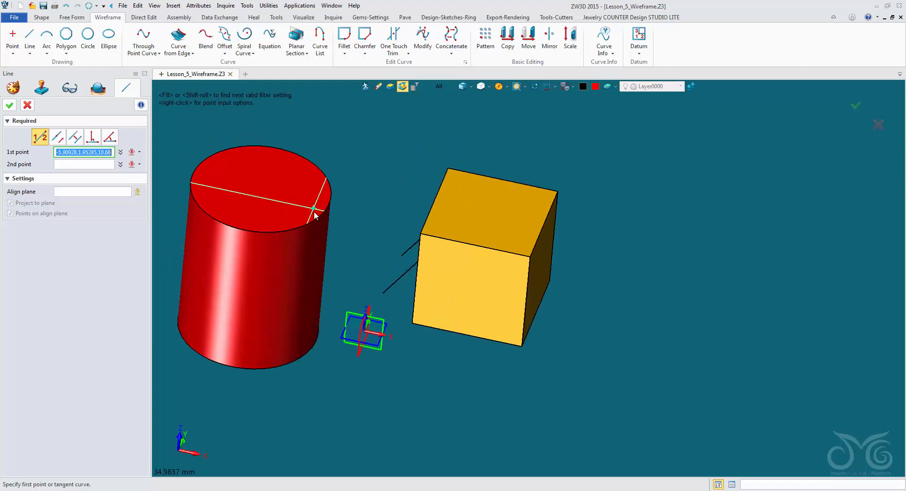
click(253, 233)
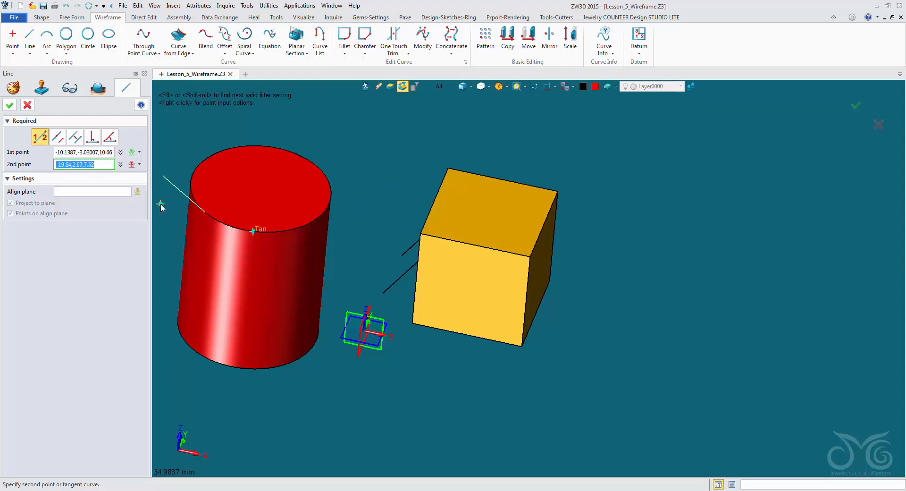
- Place the tangent line's second point in free space beyond the cylinder and finish the line
middle_drag(157, 204, 266, 219)
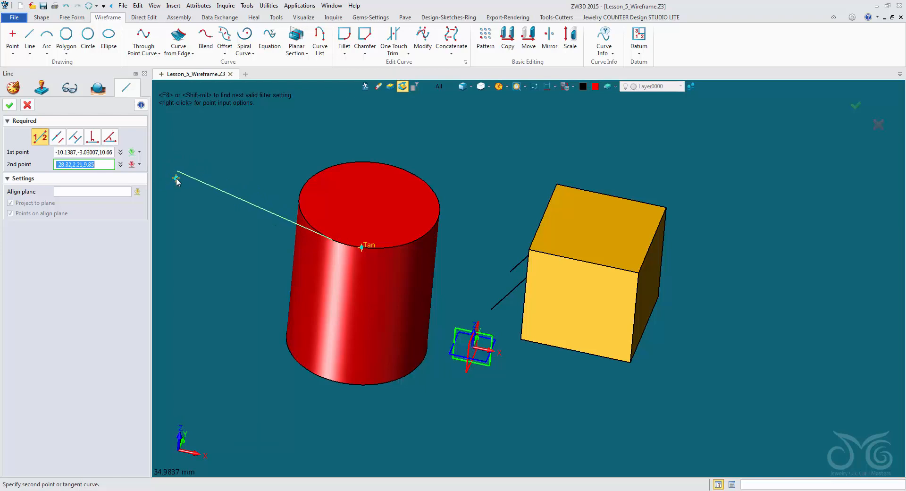
click(170, 171)
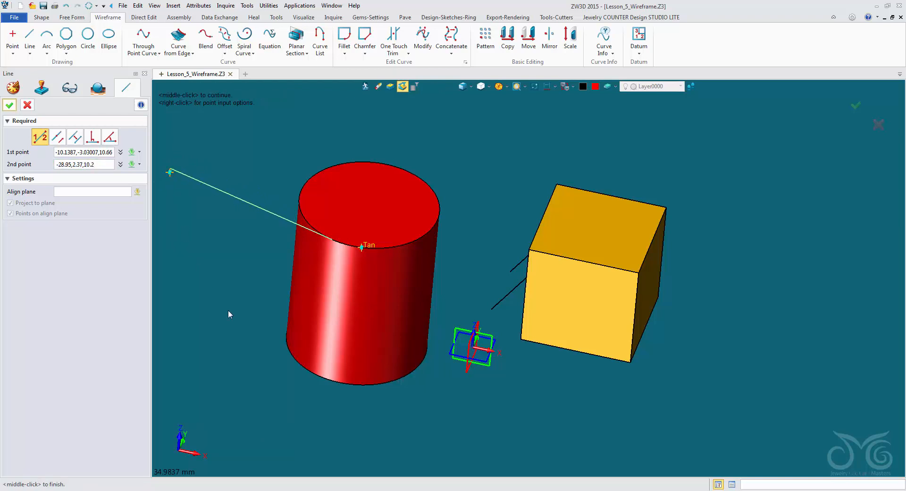
middle_click(250, 249)
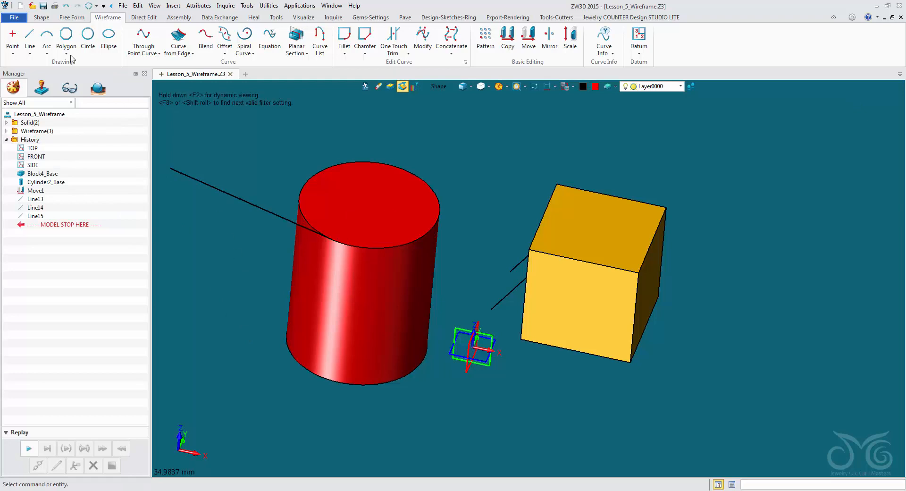
- Start a new two-point line and set its point input option to On Entity
click(30, 38)
right_click(198, 232)
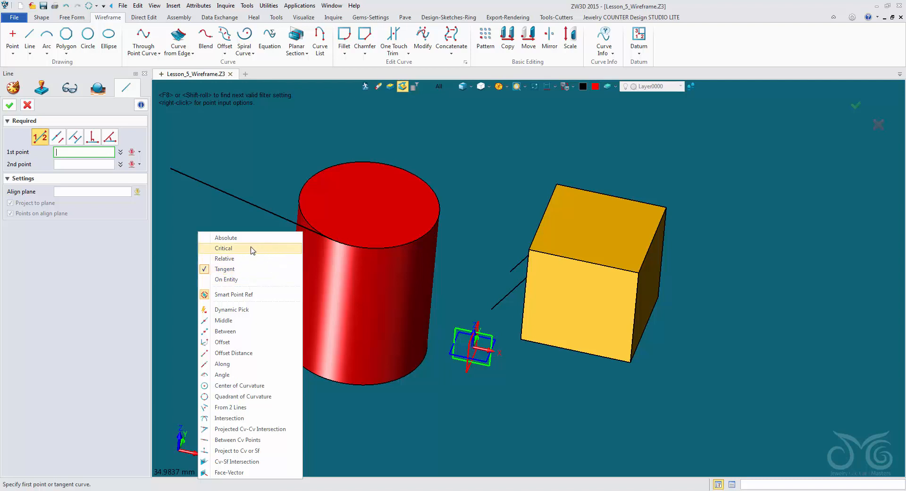
click(249, 279)
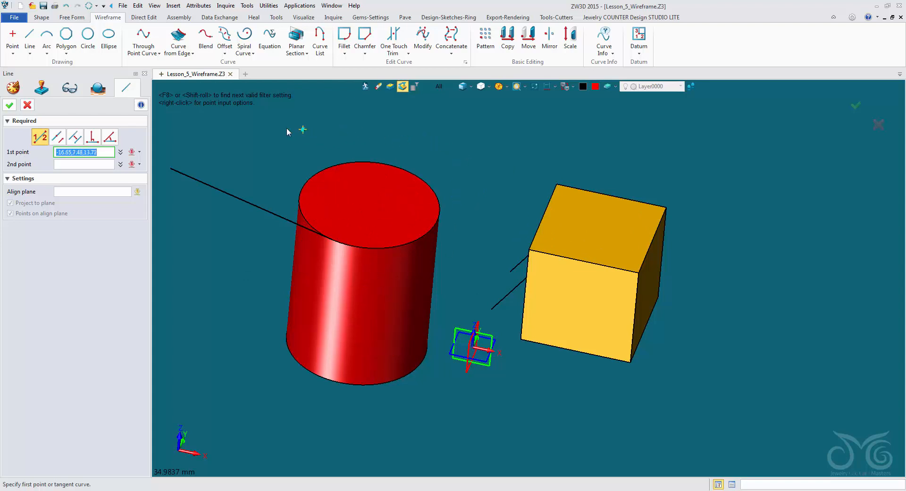
- Try the Dynamic Pick option for the line's first point over the cylinder's top face
right_click(259, 131)
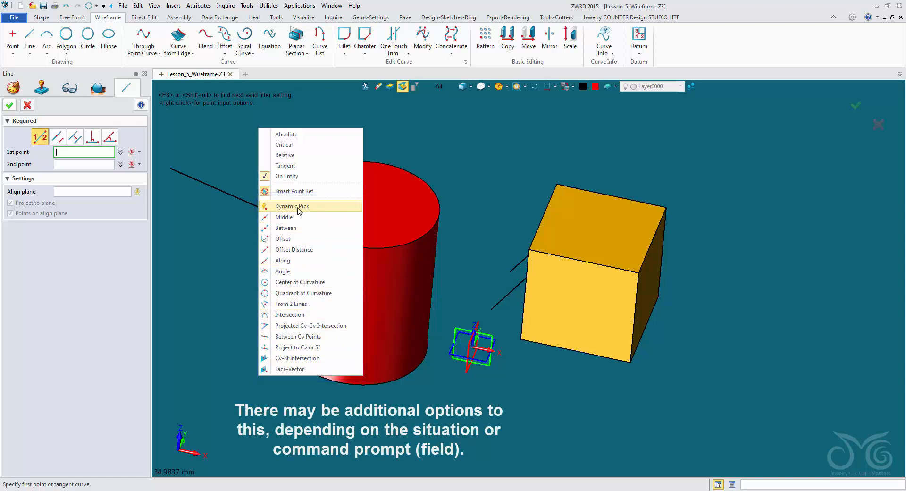
click(318, 209)
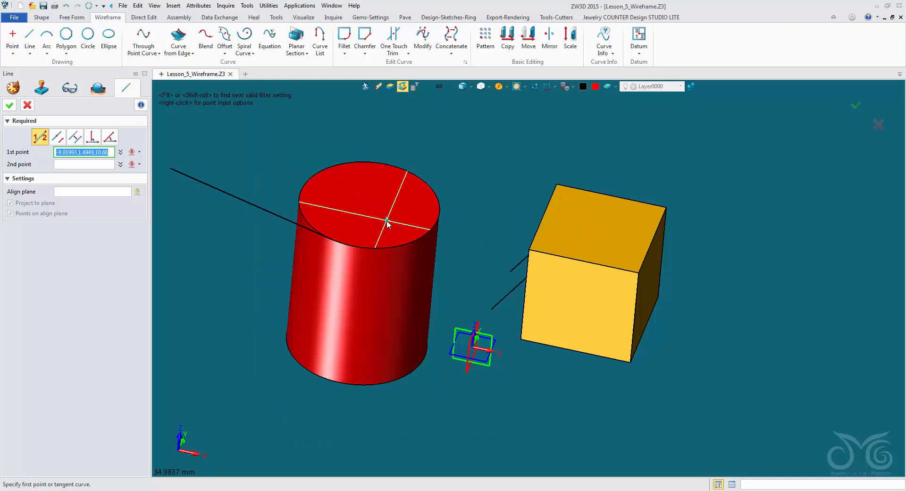
middle_drag(384, 222, 389, 309)
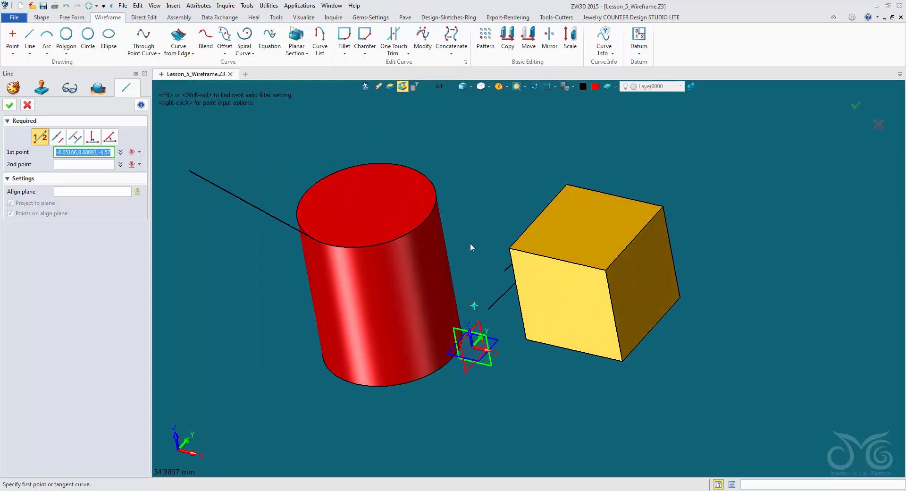
- Set the line's first point with the Middle option on the block's front top edge
right_click(468, 130)
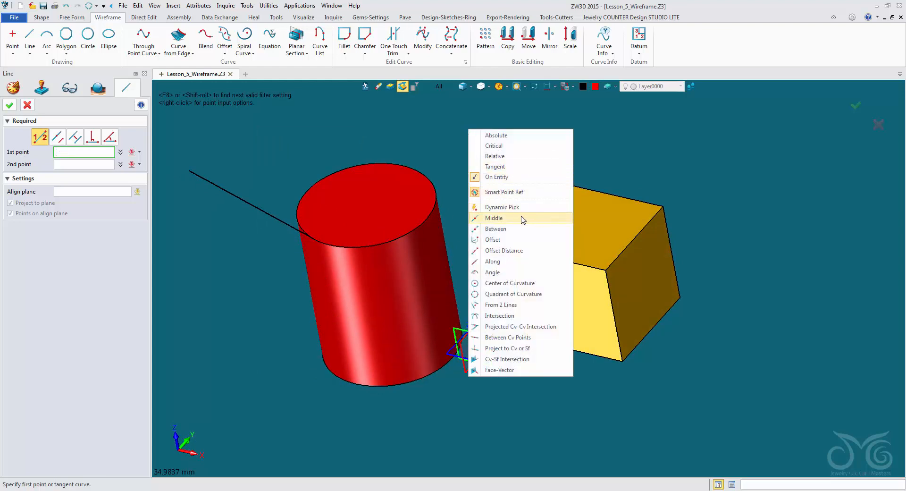
click(491, 218)
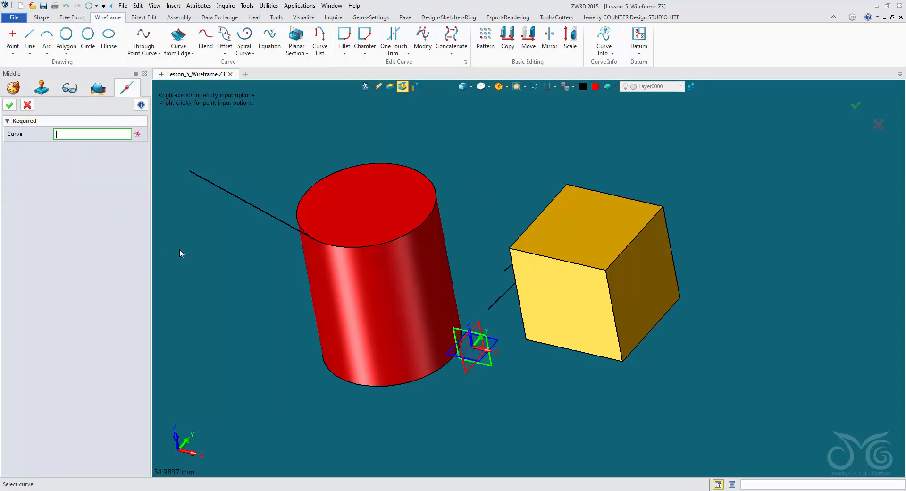
right_drag(198, 257, 256, 270)
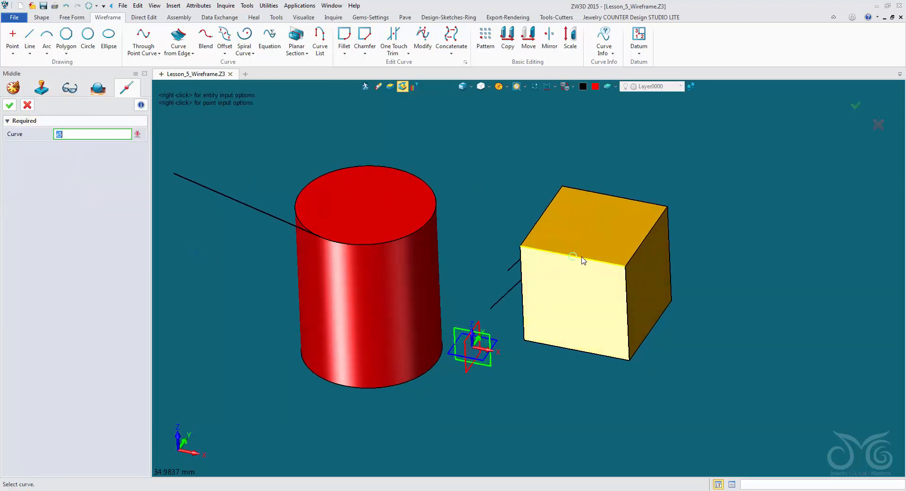
scroll(590, 263, up, 3)
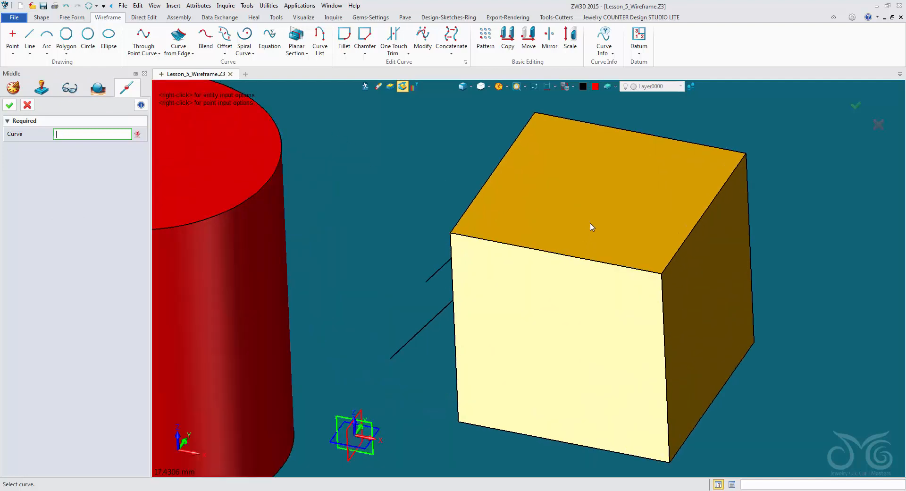
click(579, 259)
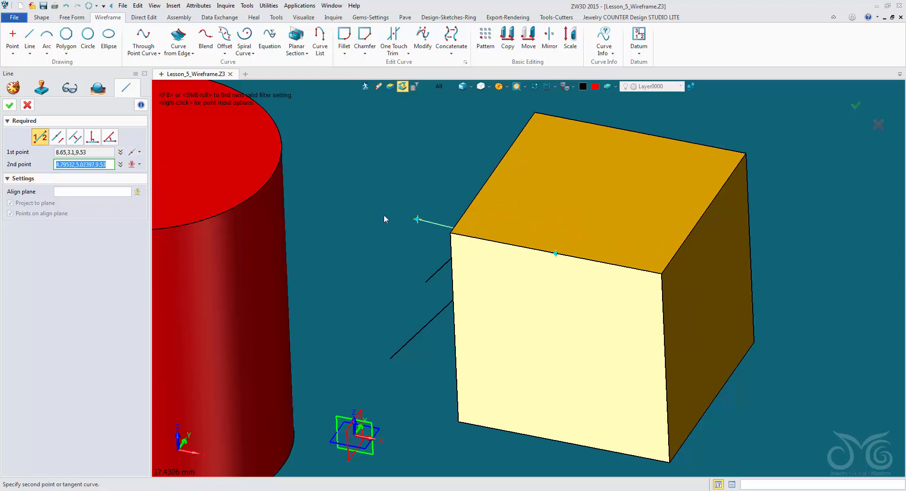
- Use the Between option for the line's second point and pick two reference points near the rear of the block's top face
right_click(359, 155)
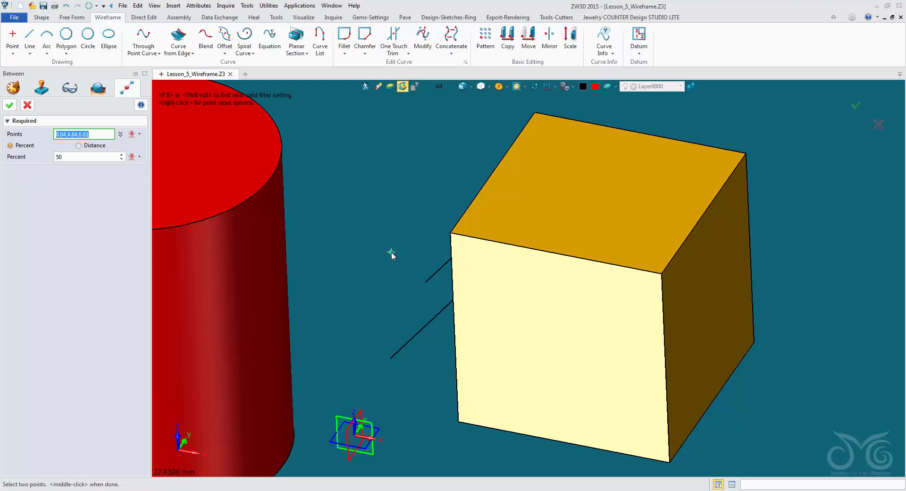
scroll(374, 189, down, 3)
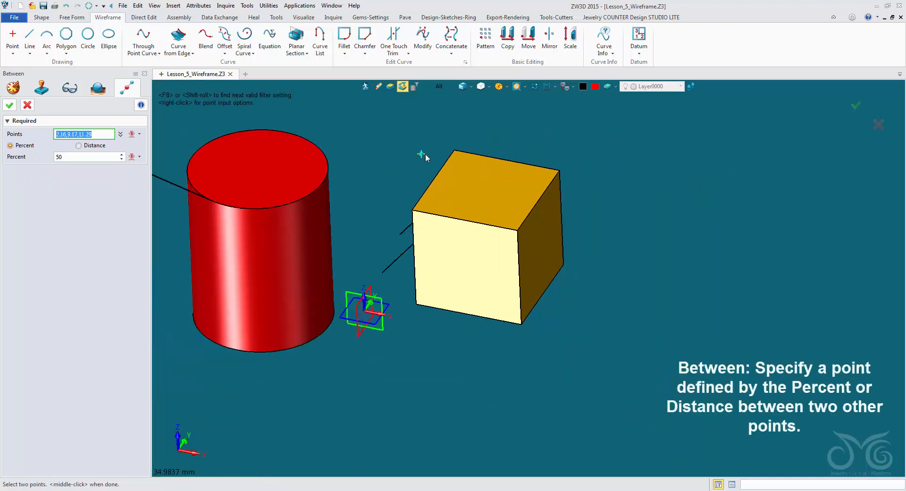
click(465, 165)
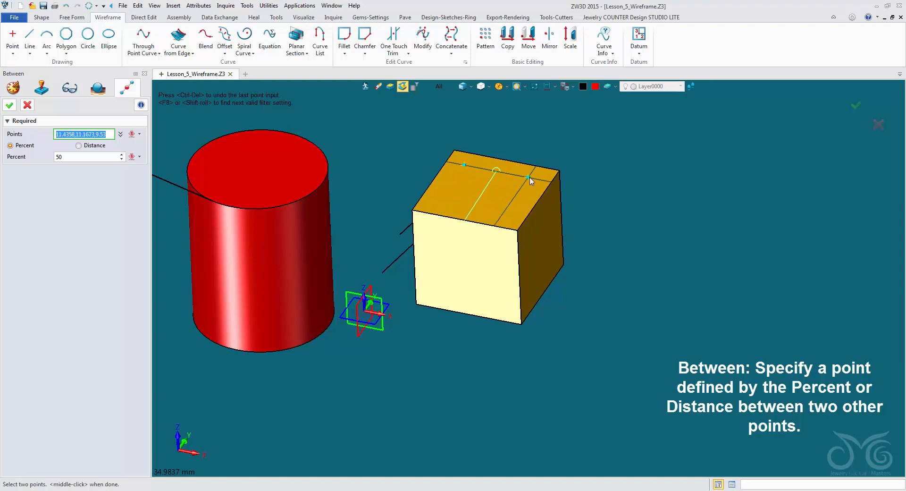
click(531, 174)
scroll(501, 176, up, 3)
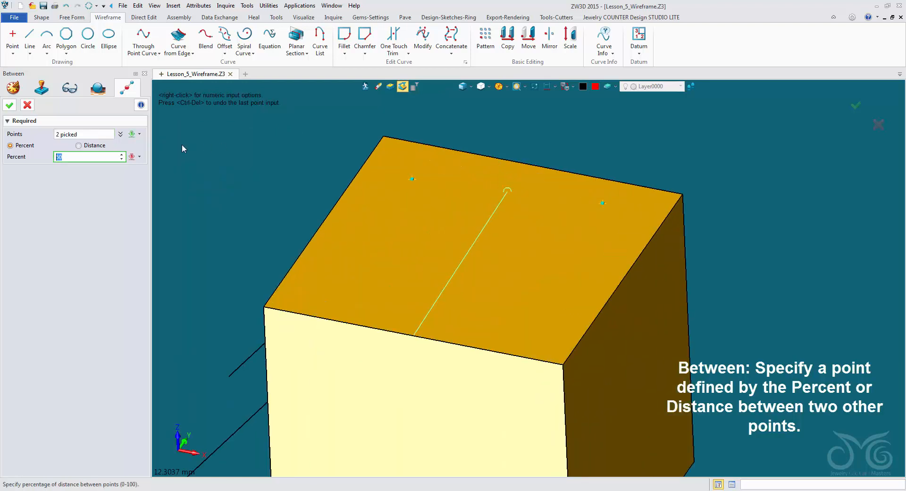
- Vary the Between point's percentage and return it to 50
click(73, 157)
scroll(73, 157, down, 19)
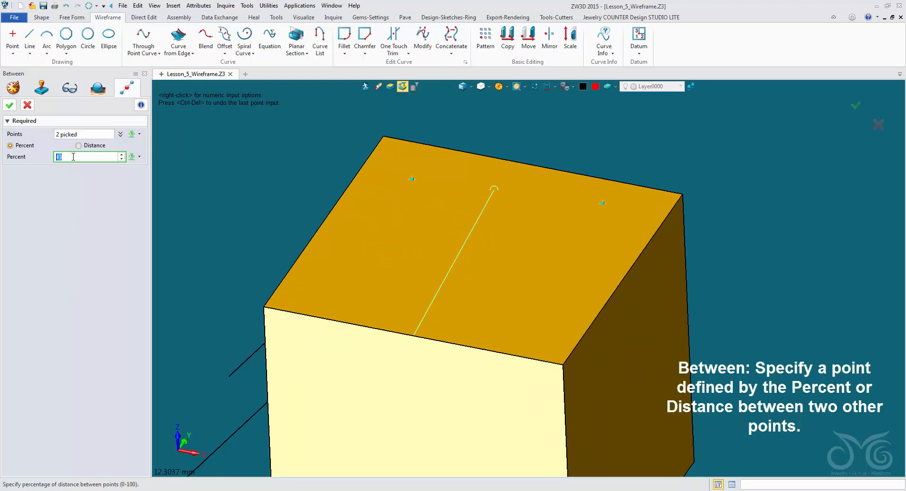
scroll(72, 156, up, 8)
scroll(73, 156, up, 3)
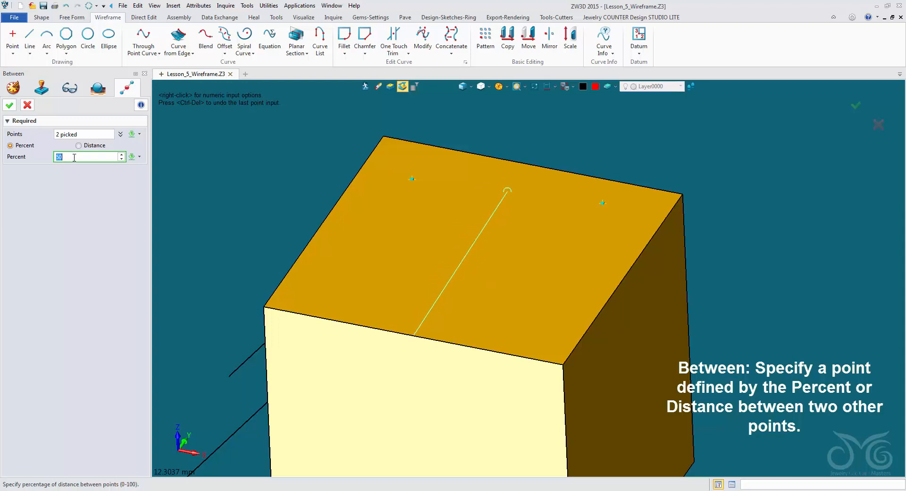
- Define the Between point by Distance with a value of 4 and finish the line on the block's top face
click(78, 145)
scroll(74, 159, up, 6)
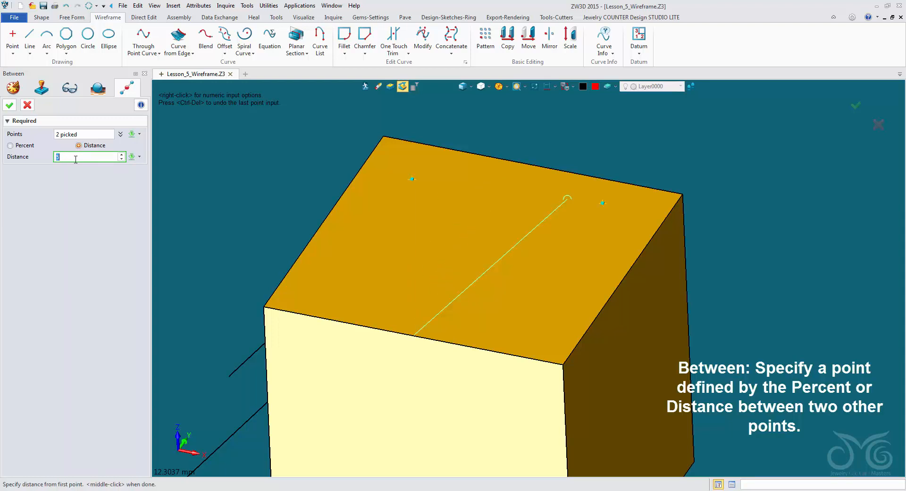
scroll(75, 158, down, 2)
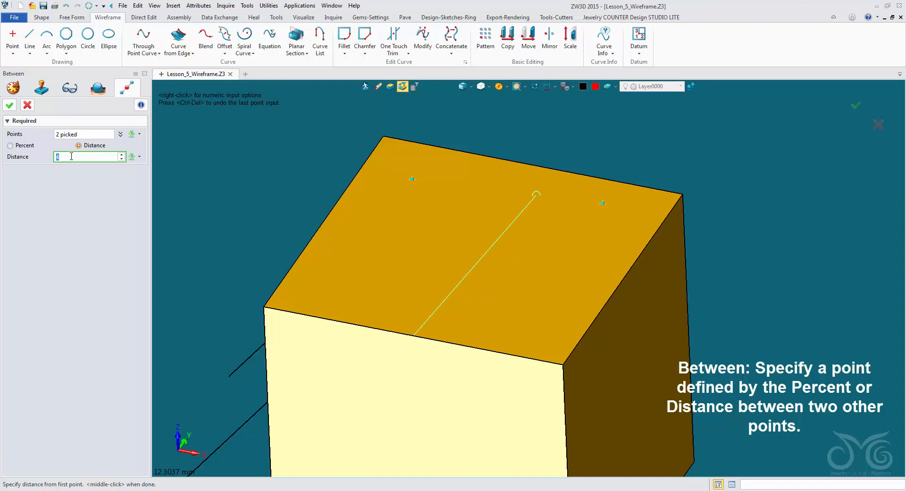
click(9, 105)
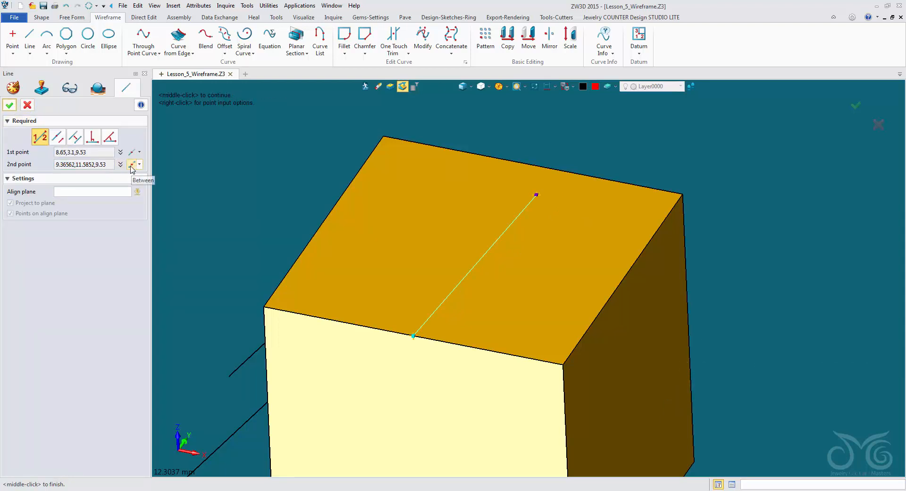
click(10, 105)
- Begin another line with the Offset option and pick the reference point on the cylinder's top face
middle_click(208, 171)
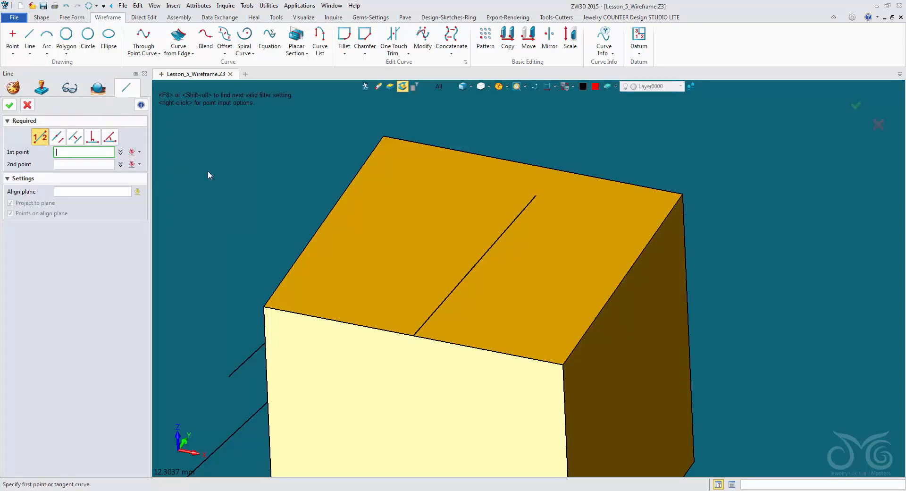
scroll(208, 171, down, 3)
right_click(208, 172)
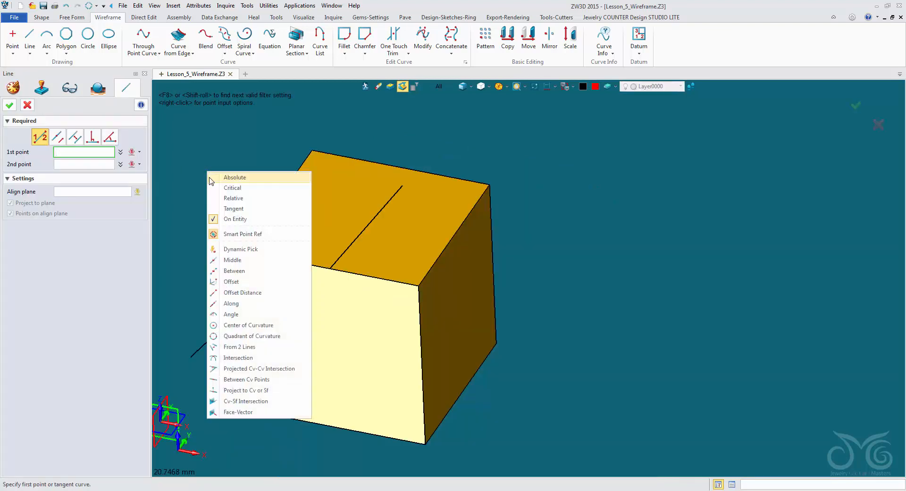
click(226, 282)
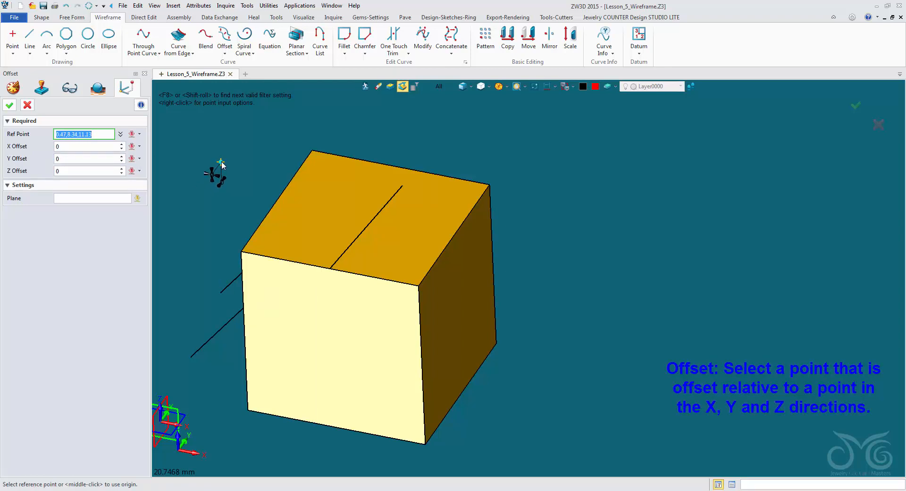
middle_drag(209, 172, 573, 232)
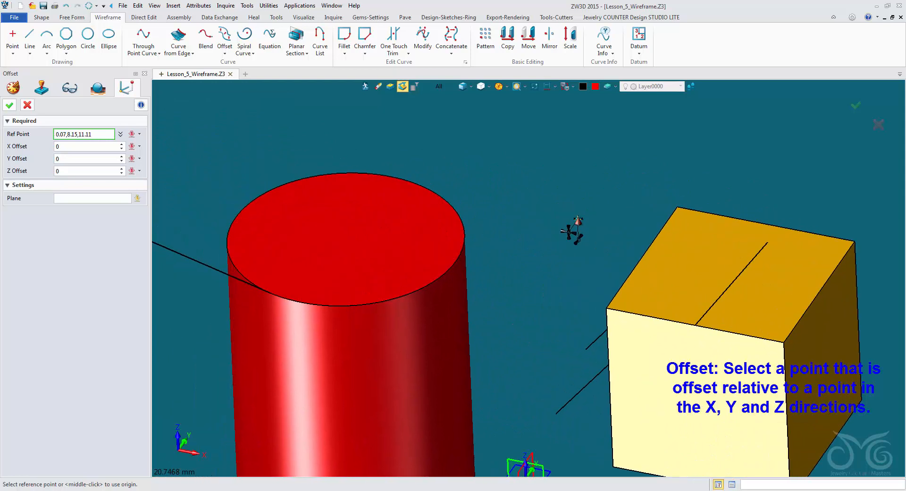
click(367, 194)
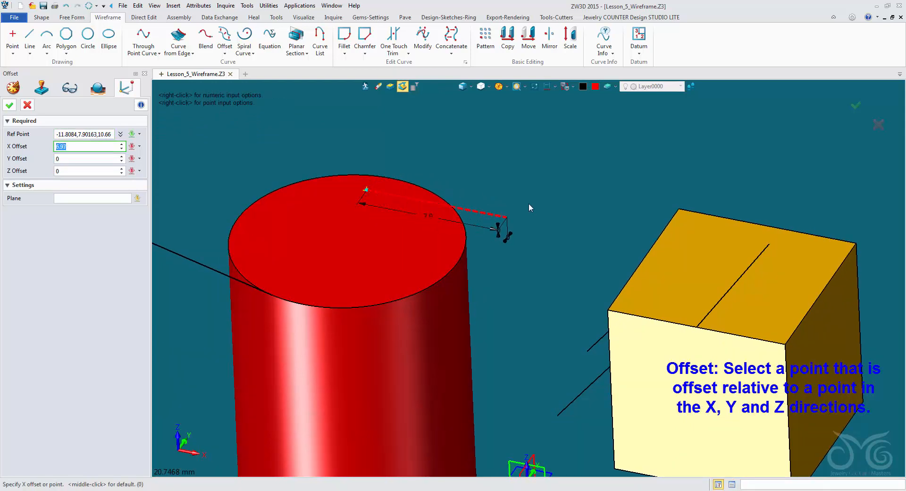
- Place the point's X offset at about 8.48, its Y offset at about 5.38, and its Z offset freely above
click(514, 219)
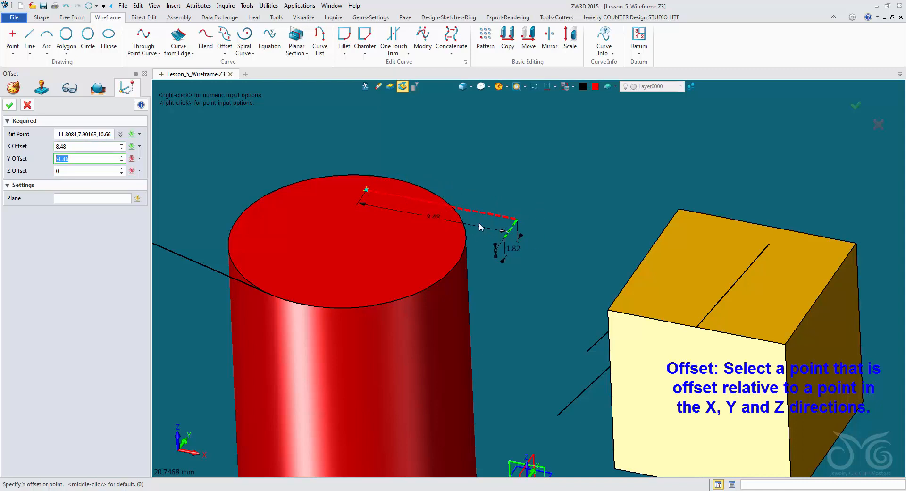
click(545, 162)
middle_drag(524, 192, 449, 311)
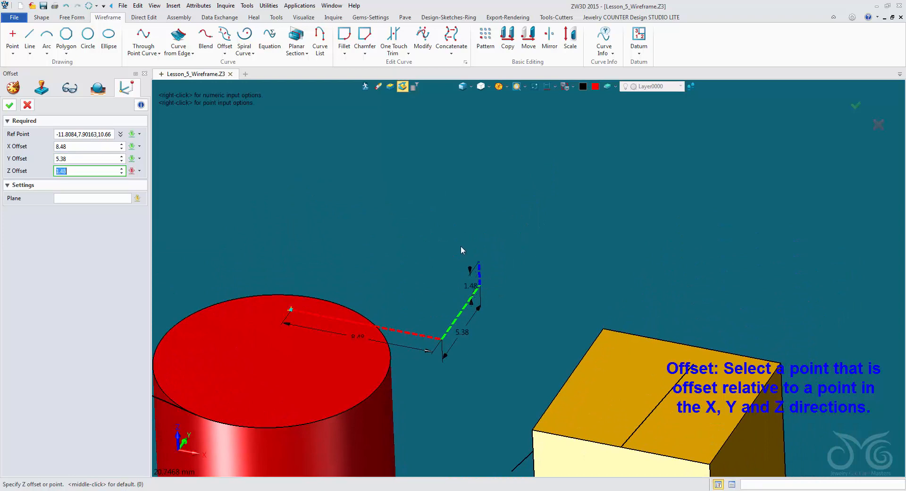
click(452, 191)
- Adjust the point's Z offset to about 3.28 and set its Y offset to 5
drag(463, 212, 467, 255)
drag(481, 309, 452, 345)
click(452, 345)
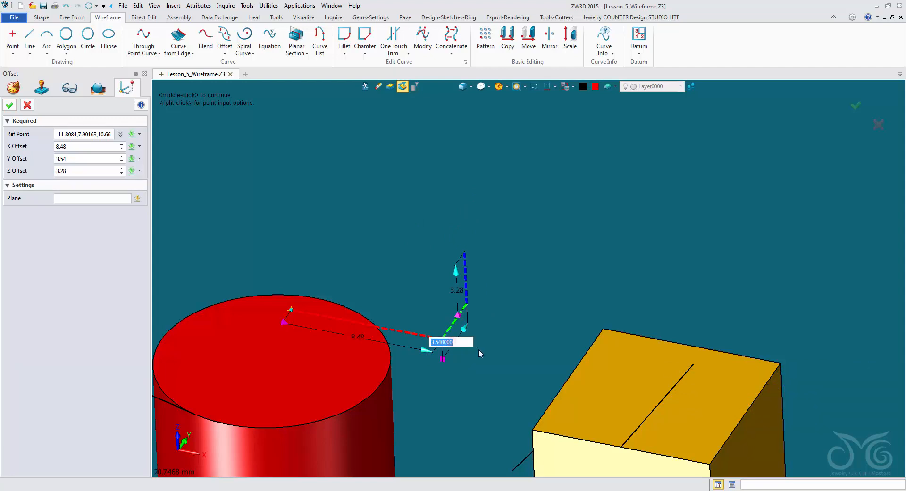
text(5)
key(Return)
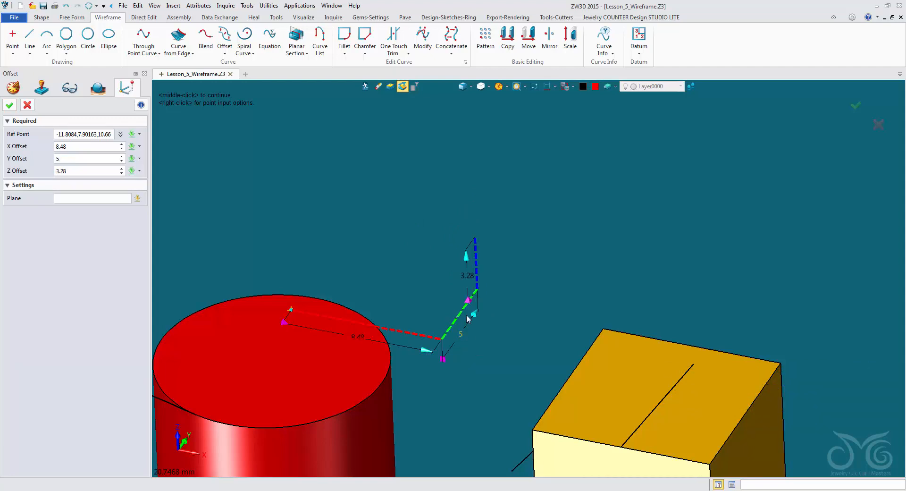
- Set the Y offset to 6 and the Z offset to about 4.37, and accept the offset point as the line's start
click(104, 158)
scroll(103, 159, up, 2)
scroll(104, 158, down, 1)
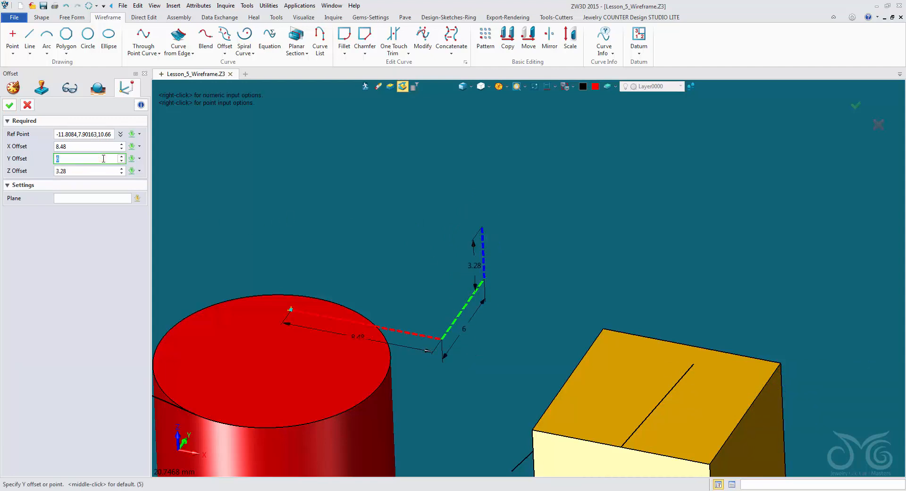
click(97, 168)
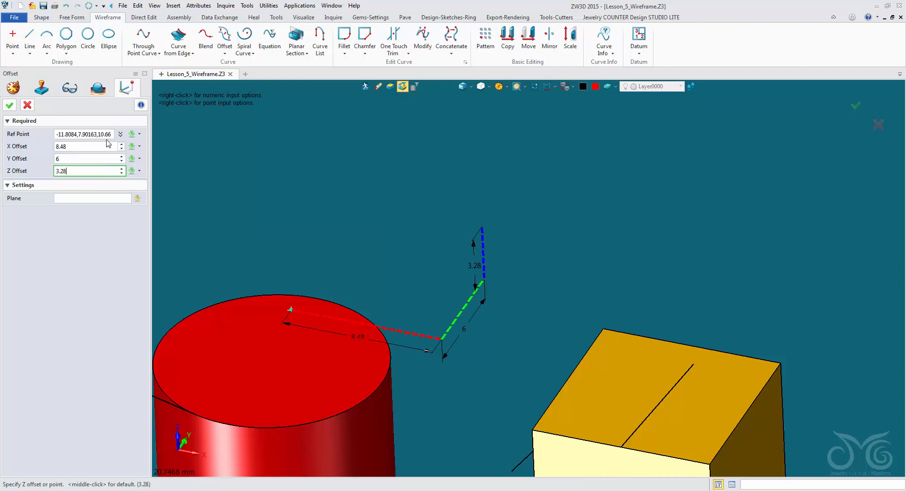
click(371, 214)
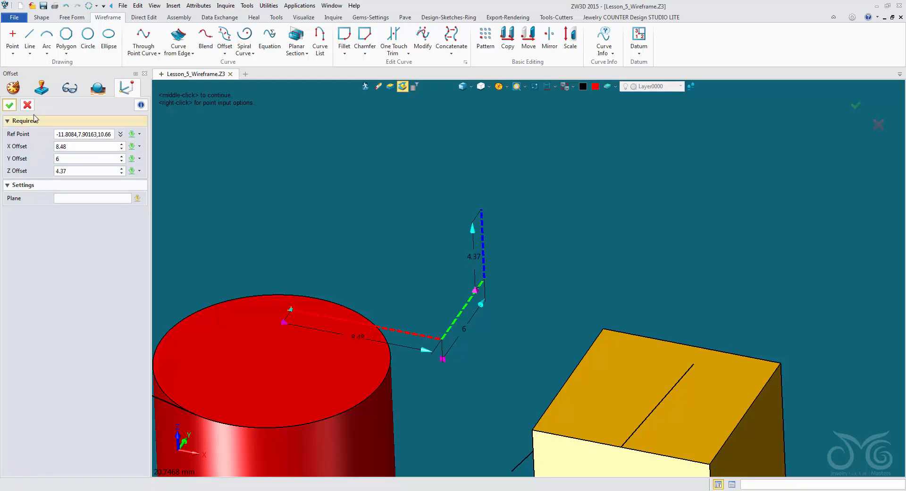
middle_click(480, 213)
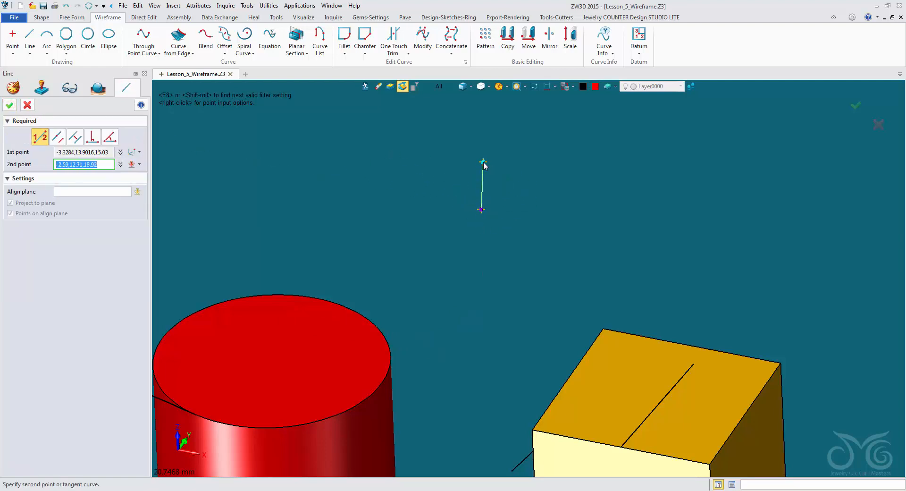
- Use the Offset Distance option for the line's second point and pick its reference point on the cylinder's top face
right_click(483, 163)
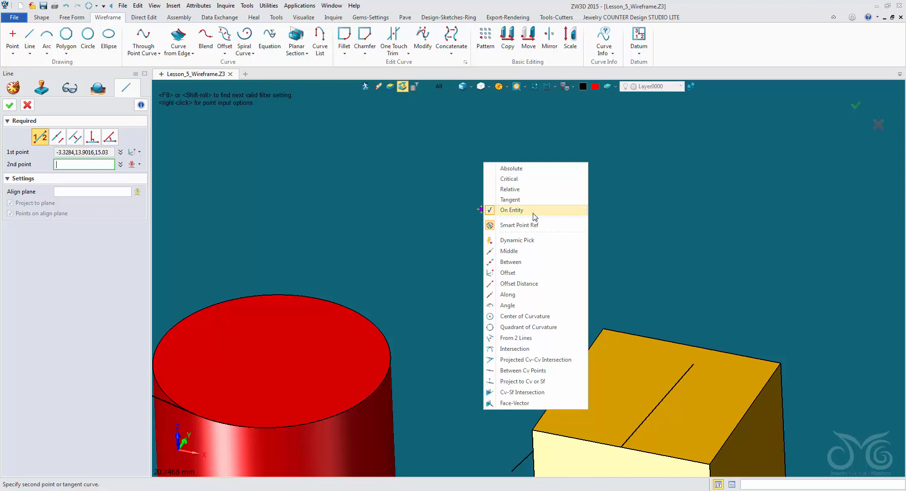
click(540, 283)
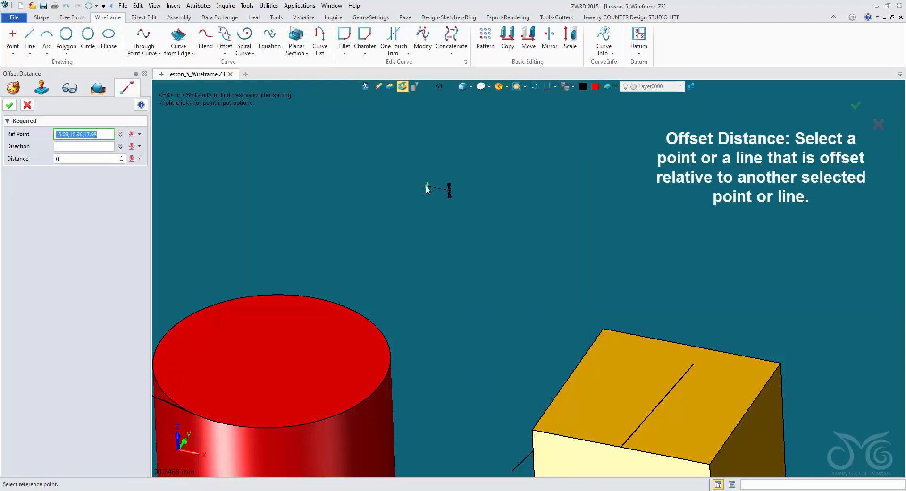
click(300, 321)
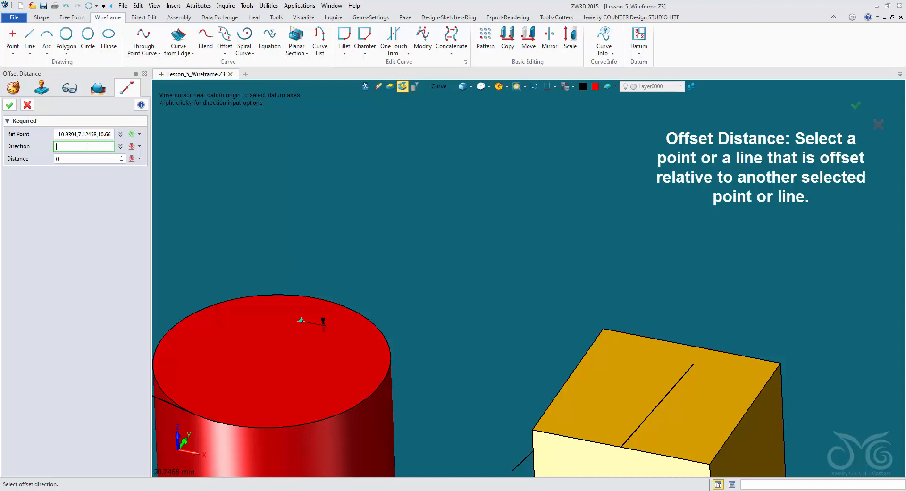
- Place the second point at a free distance along the datum's Y axis (0,1,0) and finish the line
scroll(311, 189, down, 4)
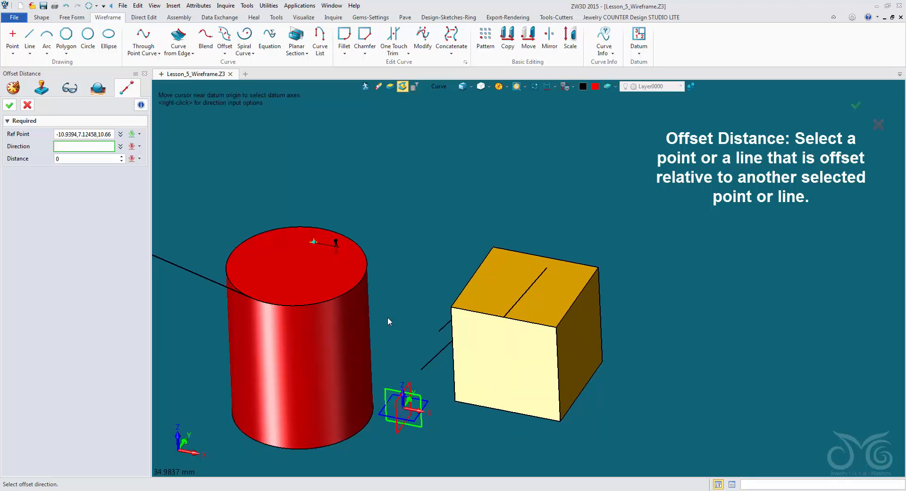
middle_drag(388, 317, 420, 322)
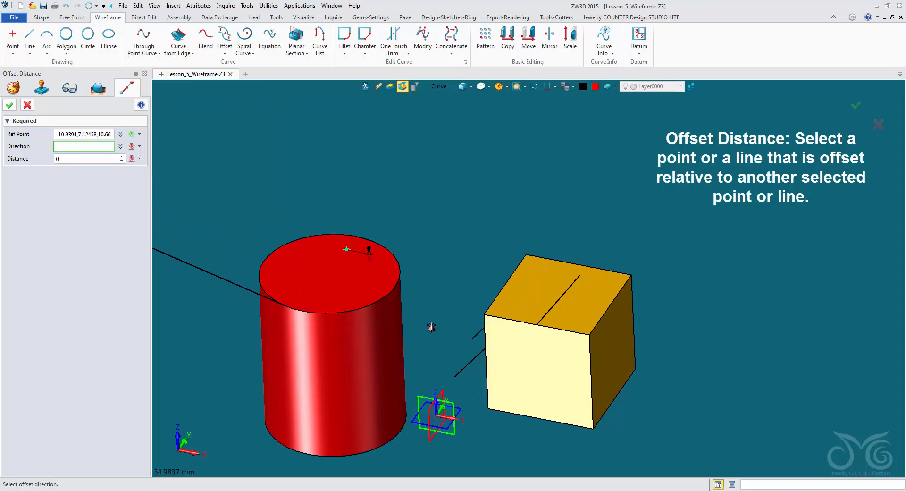
click(443, 405)
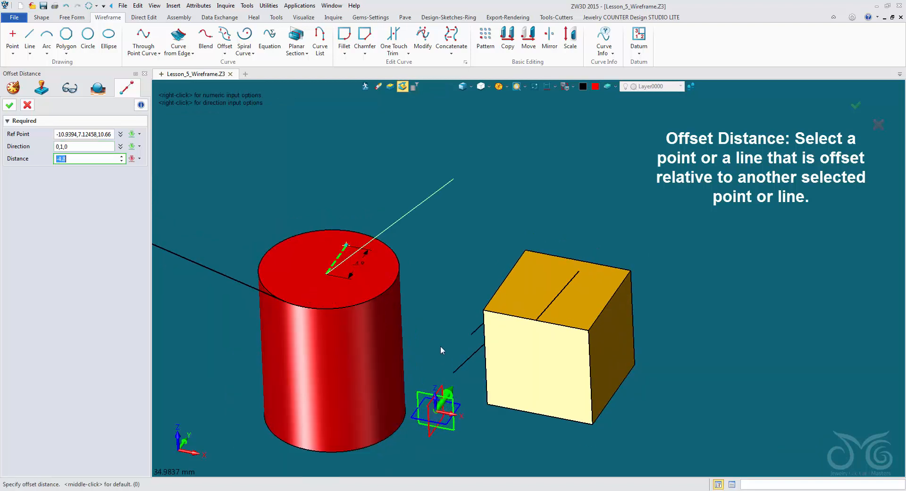
click(415, 242)
scroll(373, 208, up, 4)
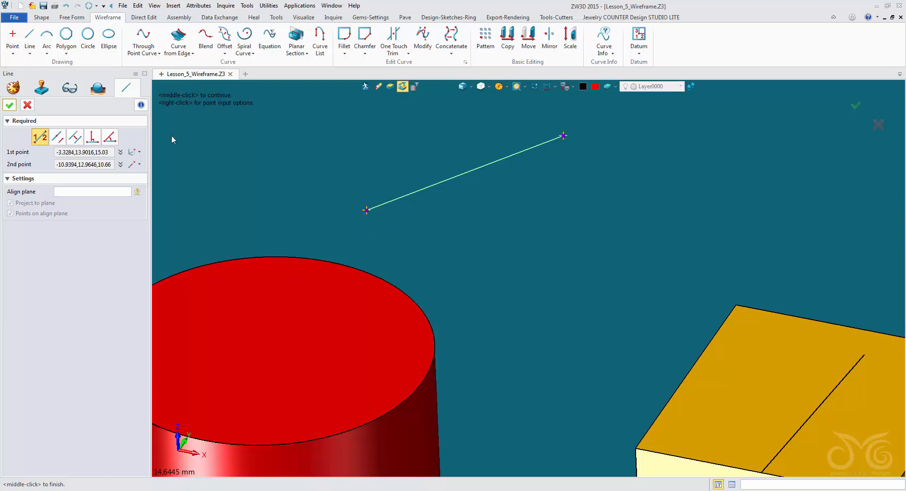
click(9, 105)
scroll(268, 177, down, 1)
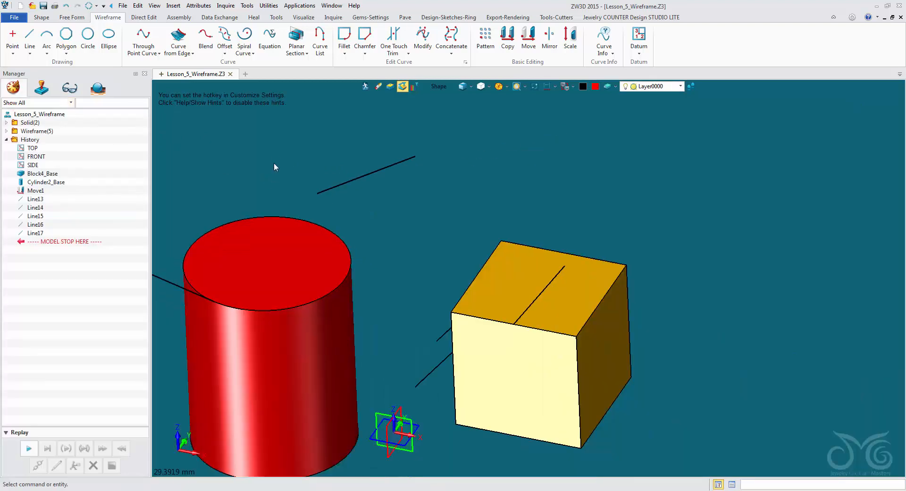
- Start a line, use the Along option for its first point, limit picking to edges and pick the cylinder's top edge
middle_click(275, 155)
right_click(276, 154)
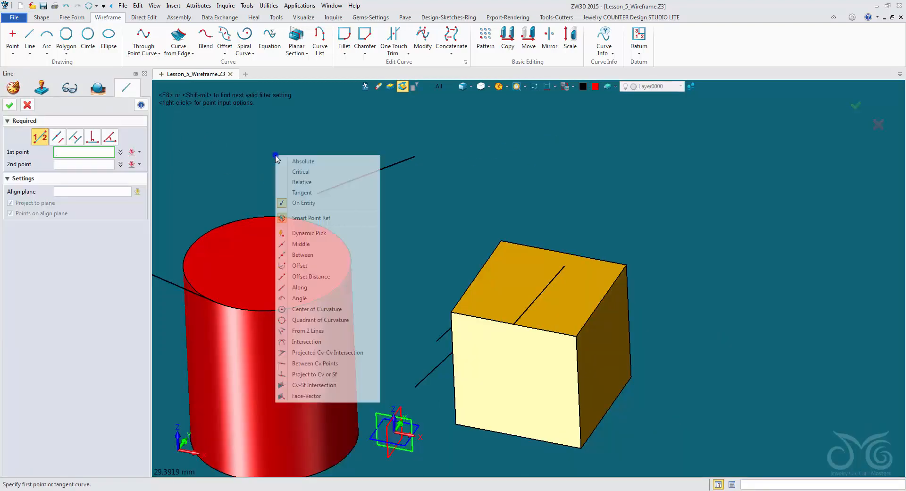
click(332, 287)
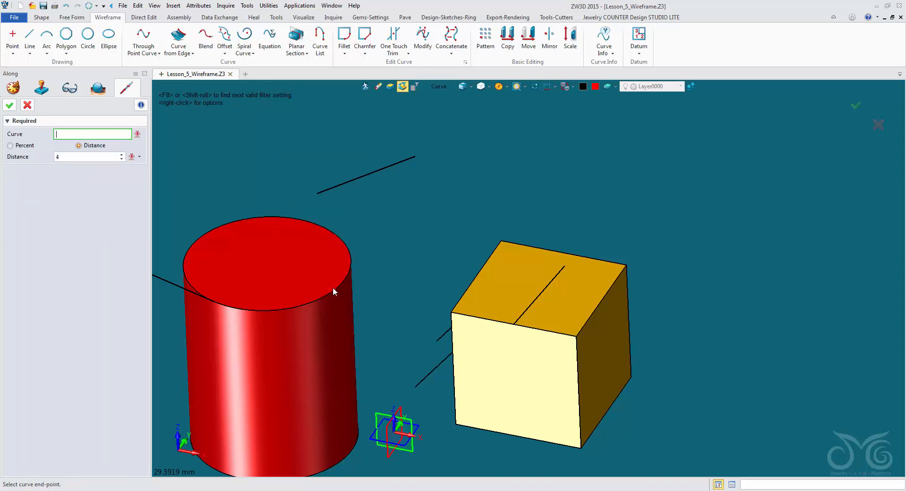
click(438, 86)
click(460, 126)
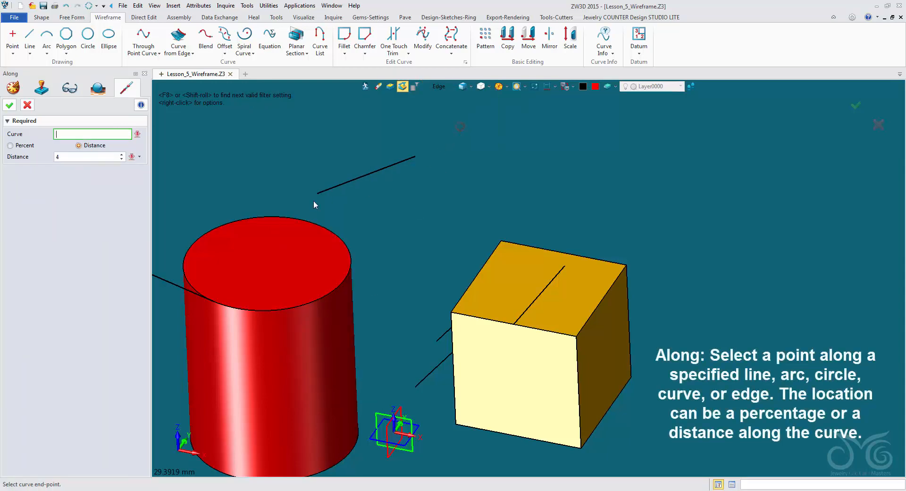
click(263, 216)
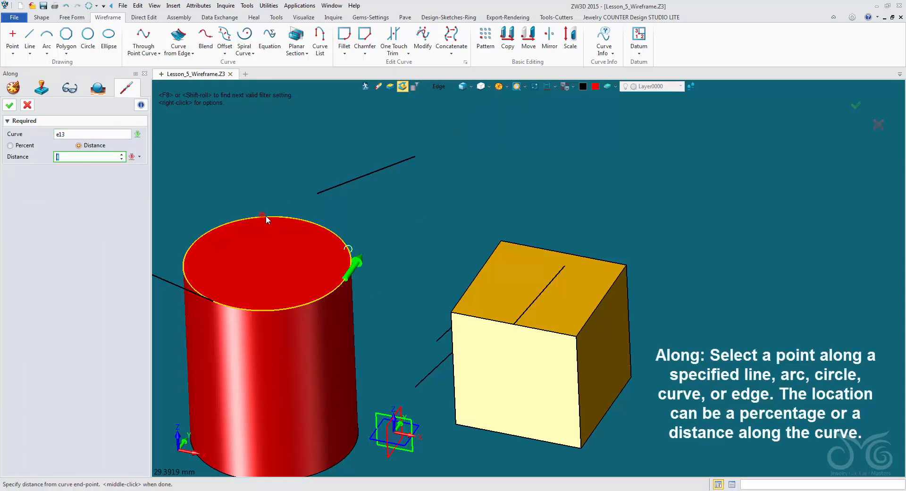
- Locate the point by percent instead of distance and vary the percentage to shift it along the cylinder's top edge
click(26, 146)
click(71, 156)
scroll(76, 156, up, 4)
scroll(75, 156, down, 20)
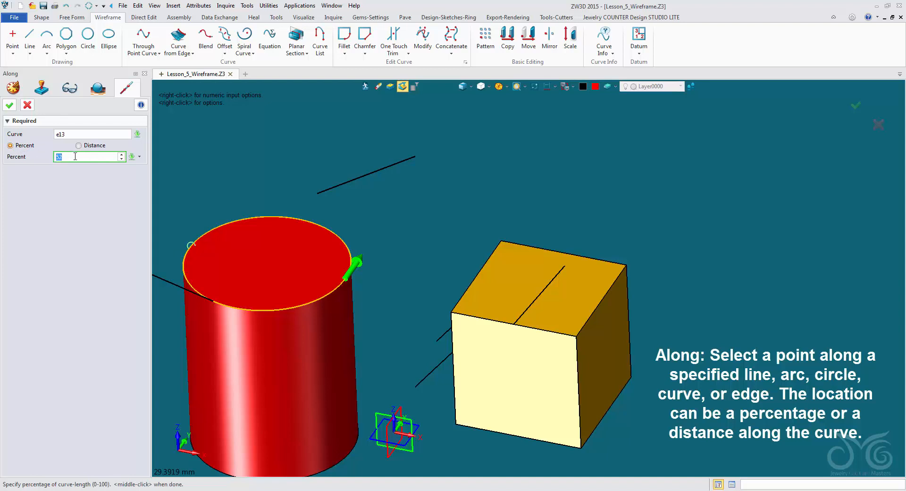
scroll(74, 156, up, 5)
scroll(74, 156, up, 9)
scroll(75, 156, down, 6)
scroll(75, 154, down, 6)
- Locate the point by distance again, set the distance to 3, and accept it as the line's start
click(78, 145)
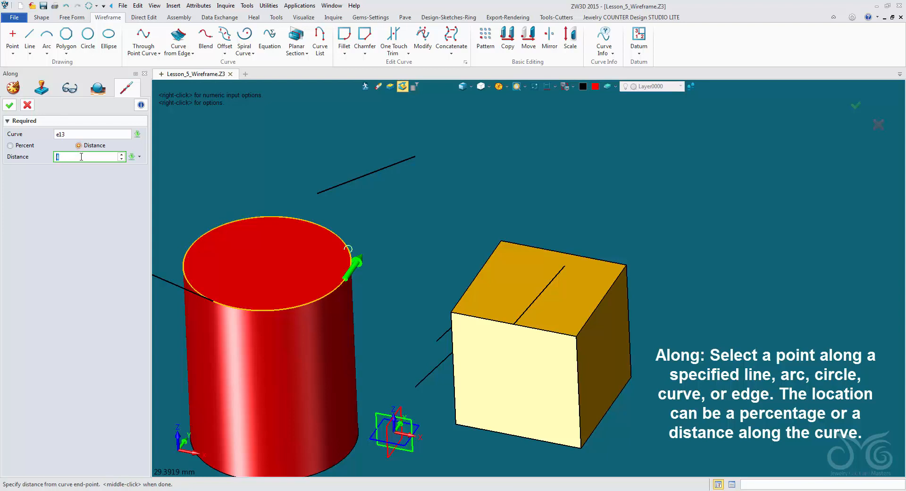
scroll(81, 156, up, 3)
middle_drag(378, 245, 365, 267)
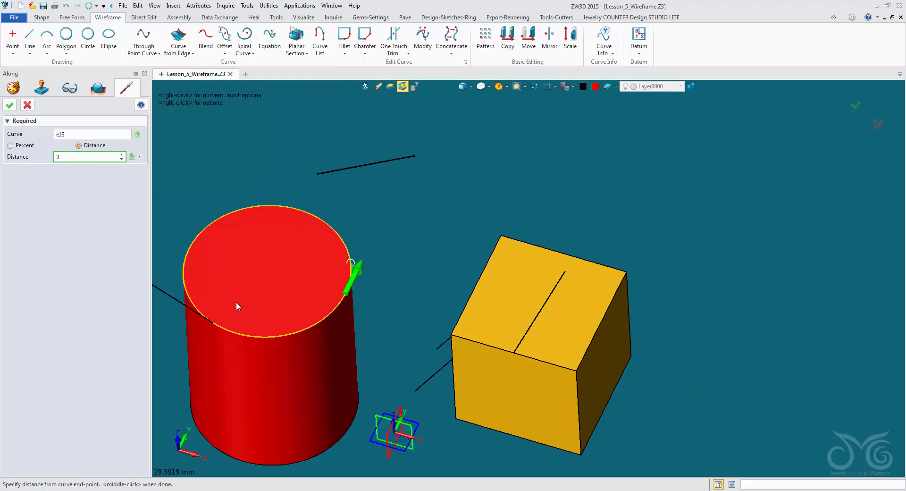
scroll(352, 276, up, 3)
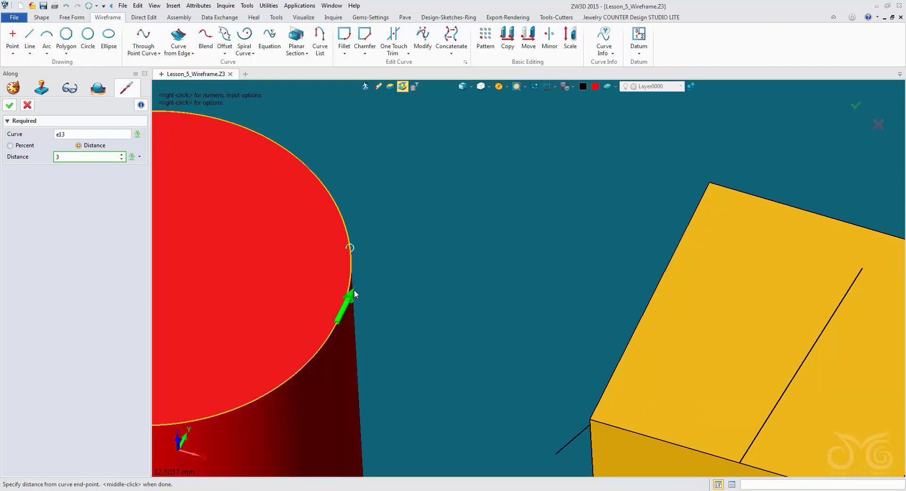
middle_click(346, 317)
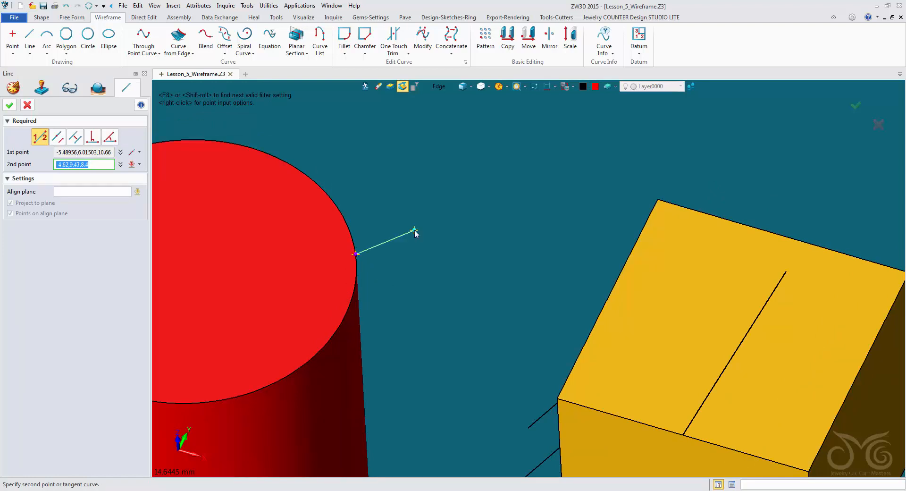
- Place the second point with the Along option 3 from the cylinder top edge's opposite end and finish the line
scroll(411, 233, down, 2)
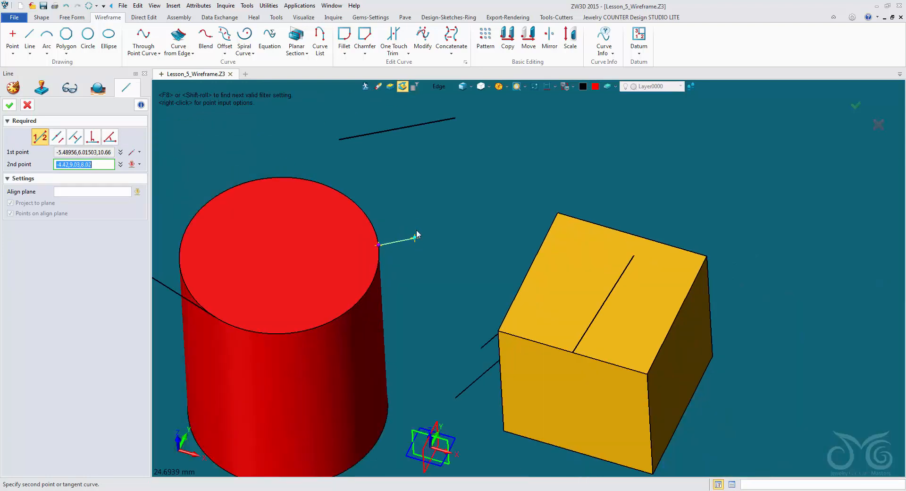
right_click(418, 211)
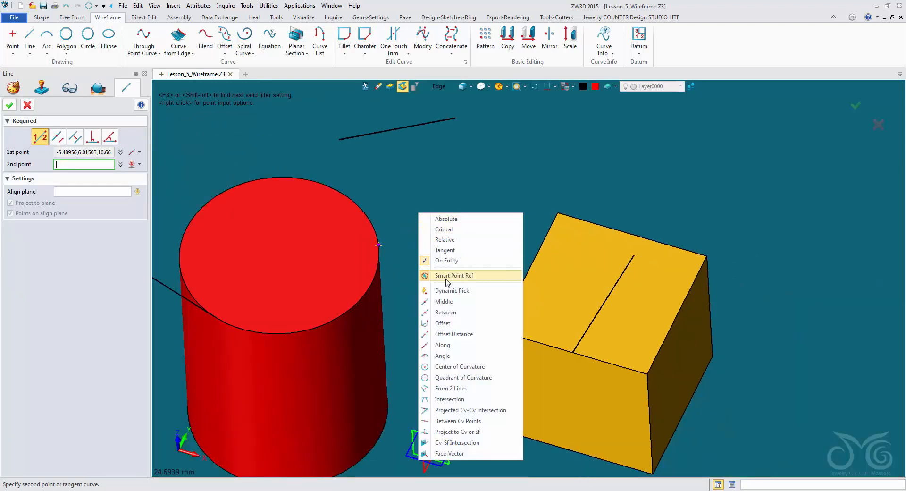
click(478, 347)
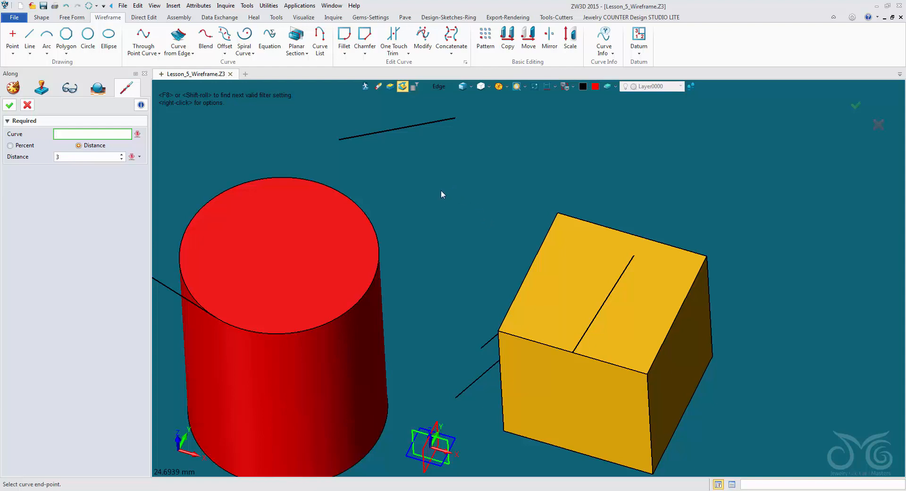
click(364, 212)
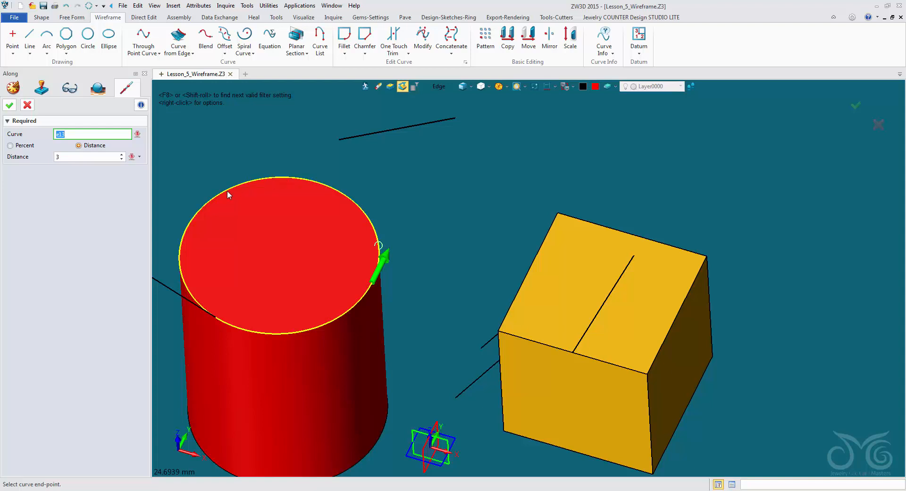
middle_click(236, 317)
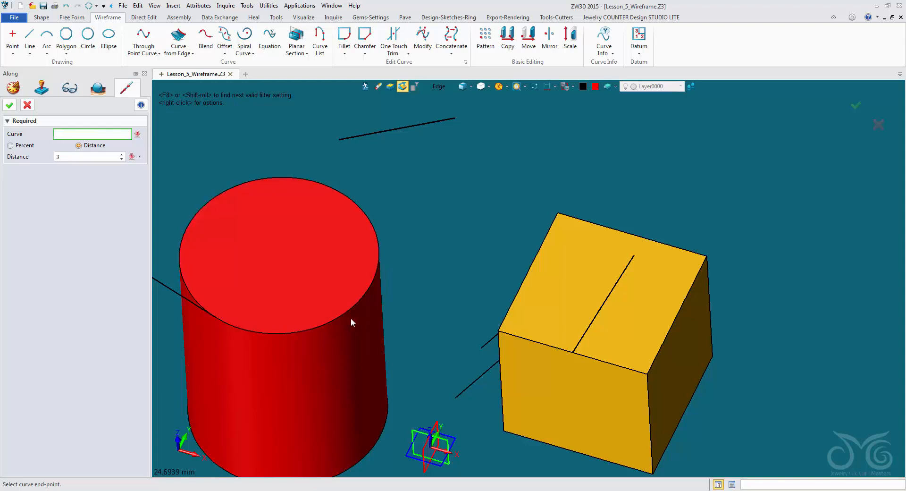
click(380, 273)
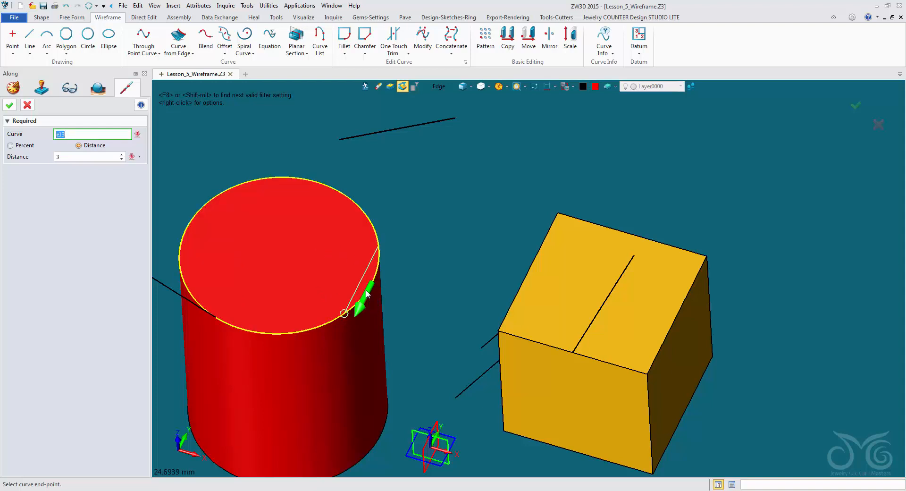
click(367, 294)
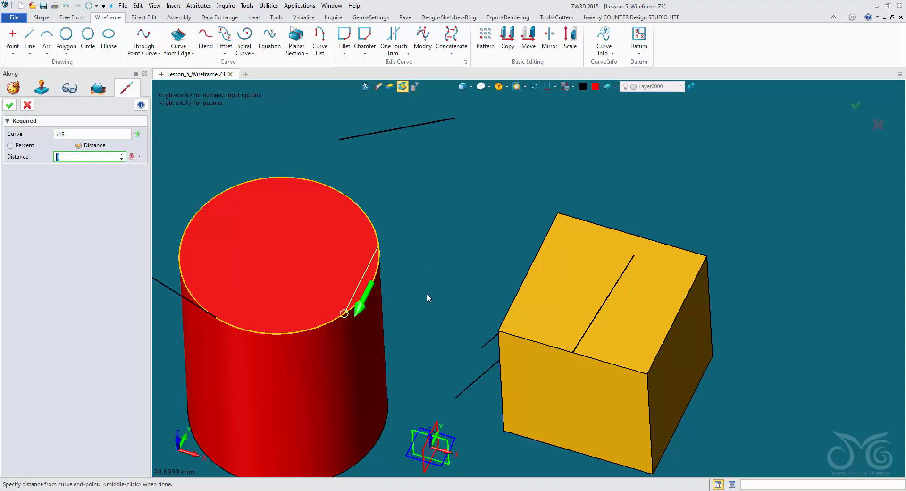
click(10, 105)
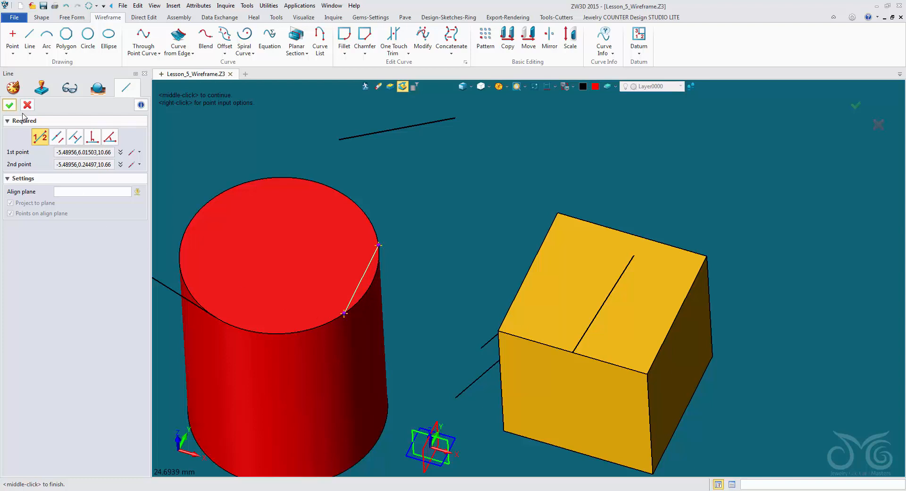
click(9, 105)
- Draw another line between points picked freely on the cylinder's top edge beside the previous line's endpoints
middle_drag(193, 143, 307, 122)
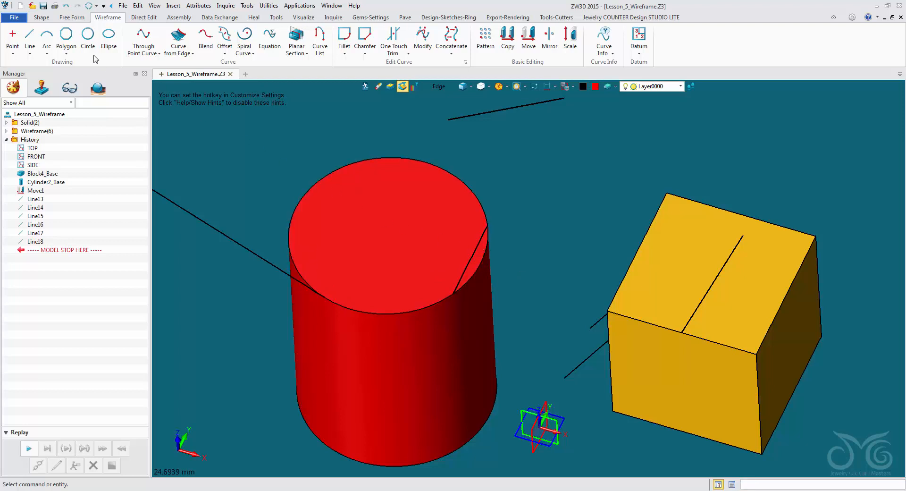
click(30, 37)
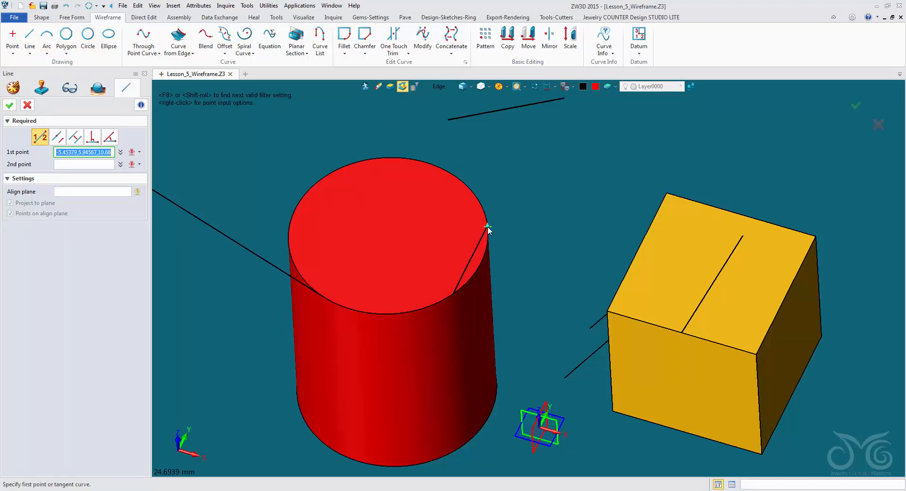
scroll(488, 225, up, 2)
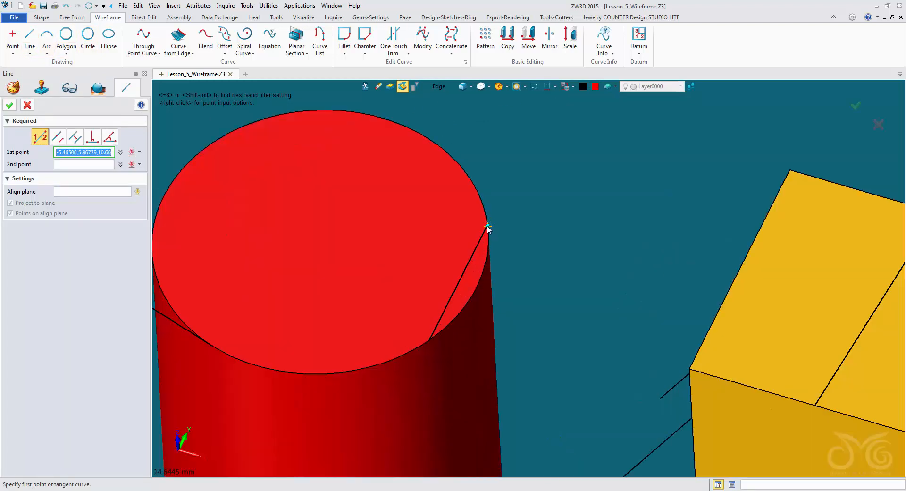
click(488, 223)
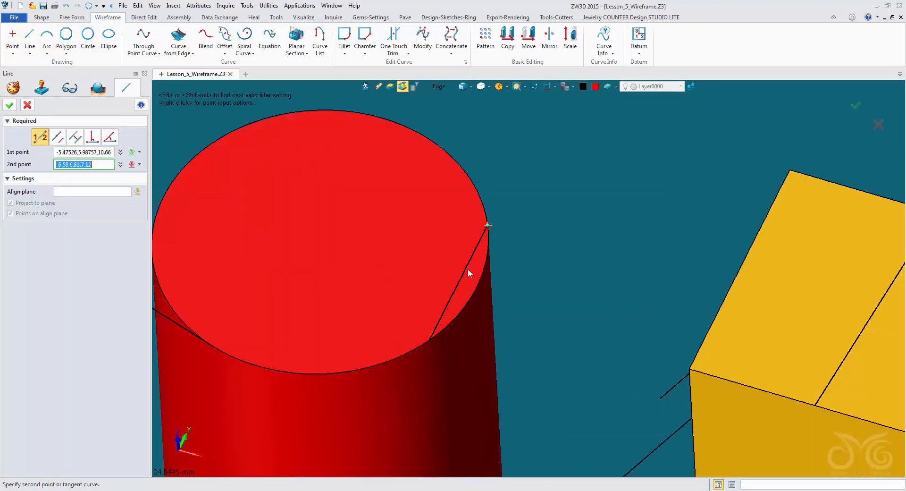
click(428, 341)
click(10, 105)
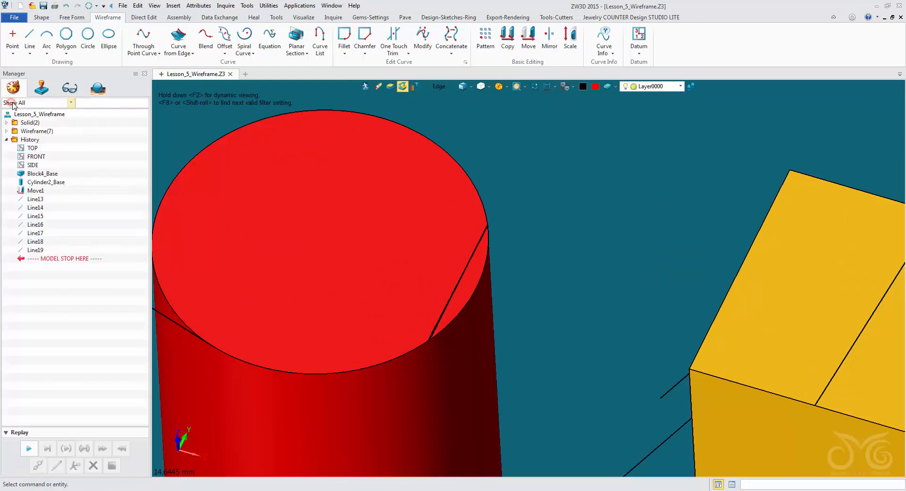
- Reopen the last line's definition, change its line colour to green and accept it
right_click(499, 143)
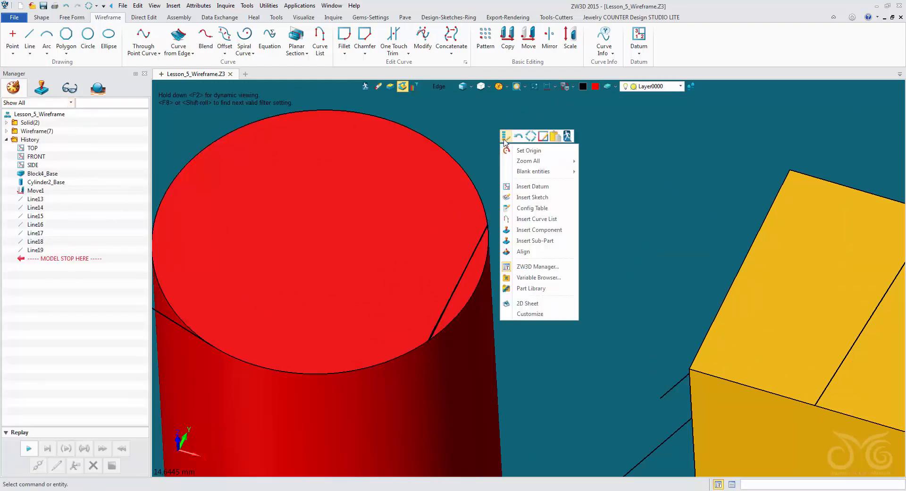
click(503, 137)
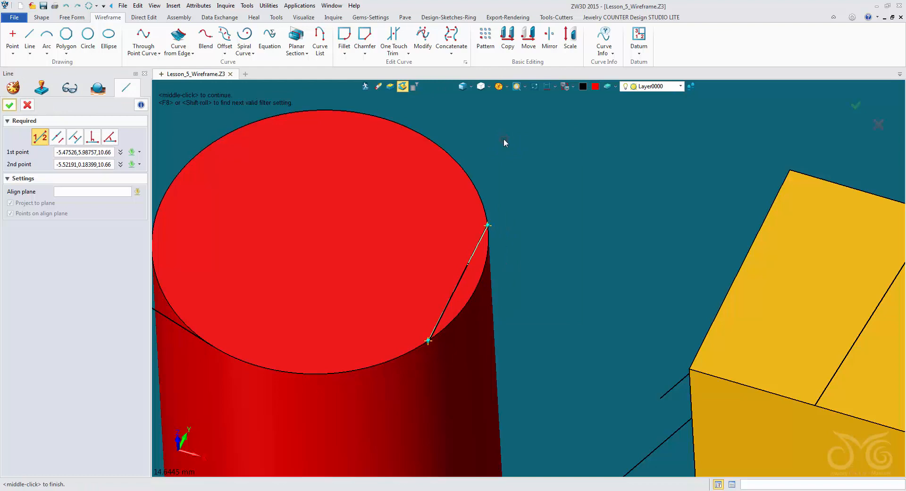
click(588, 89)
click(589, 107)
click(9, 105)
- Turn the display of all dimensions on and off again
scroll(587, 202, down, 2)
scroll(587, 202, down, 3)
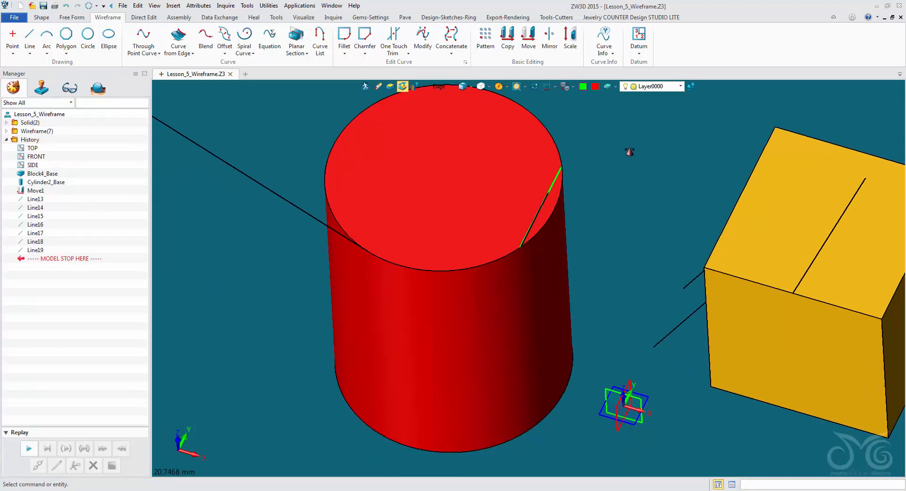
scroll(584, 173, up, 1)
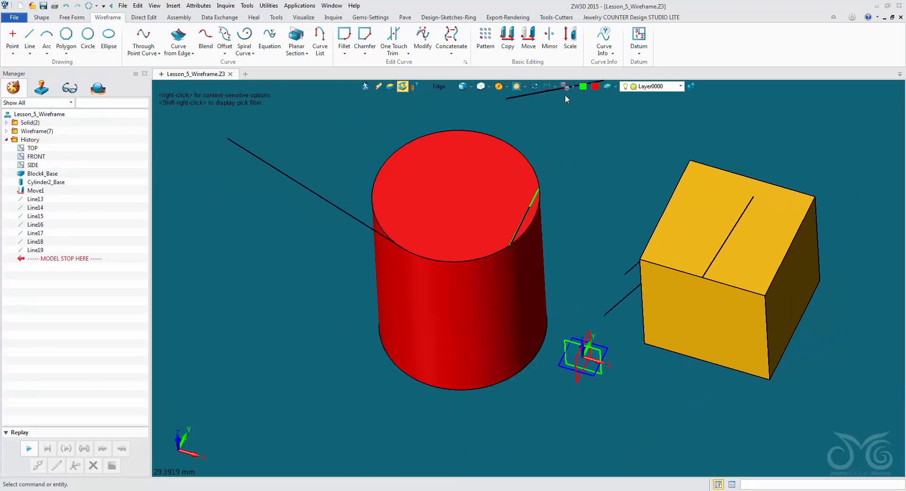
click(548, 87)
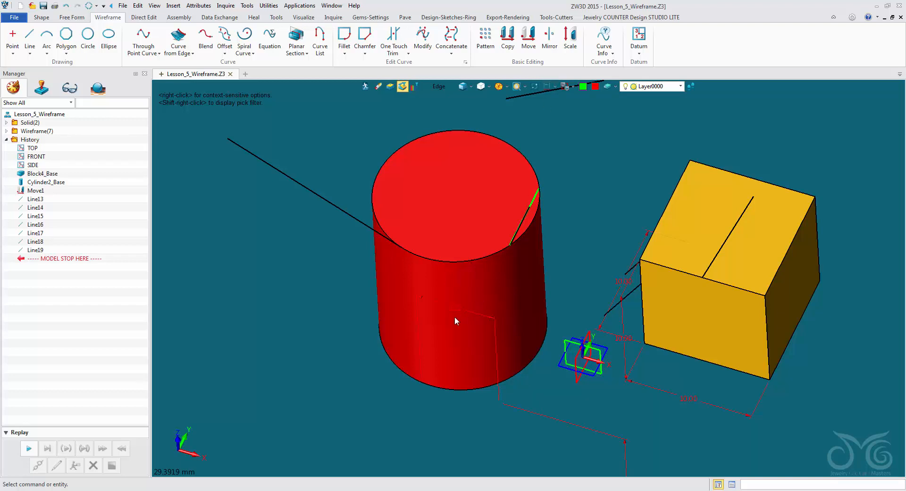
click(545, 88)
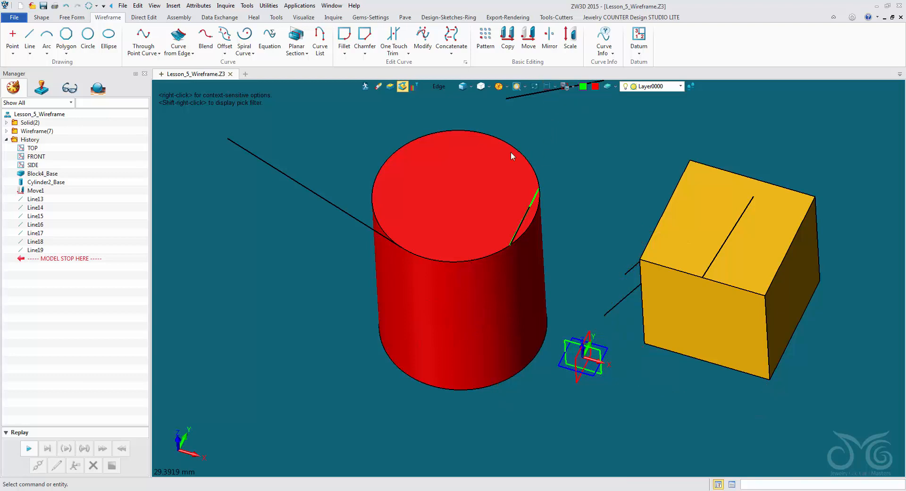
- Show the feature dimensions of the Cylinder2_Base feature
right_click(49, 182)
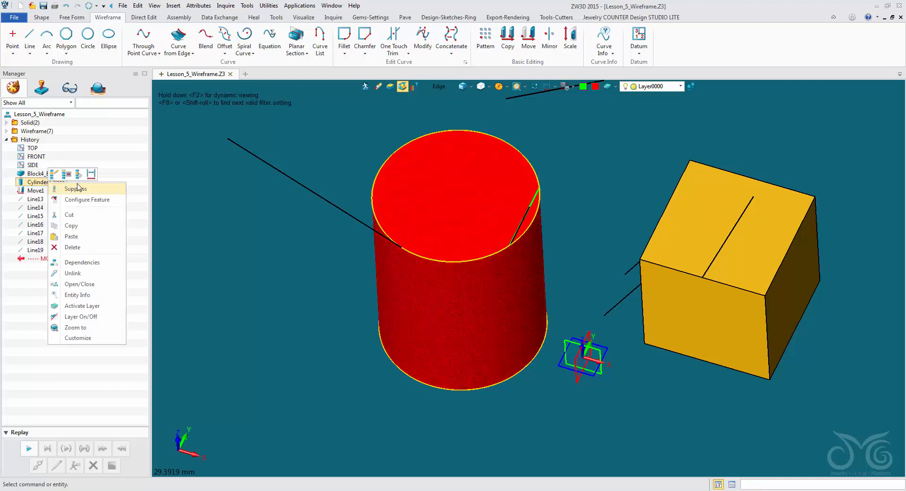
click(92, 176)
scroll(315, 284, down, 2)
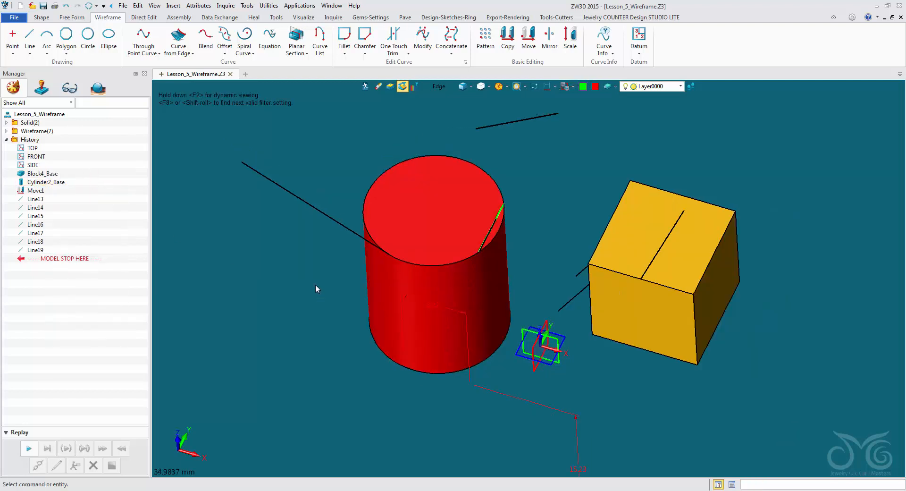
middle_drag(315, 284, 261, 243)
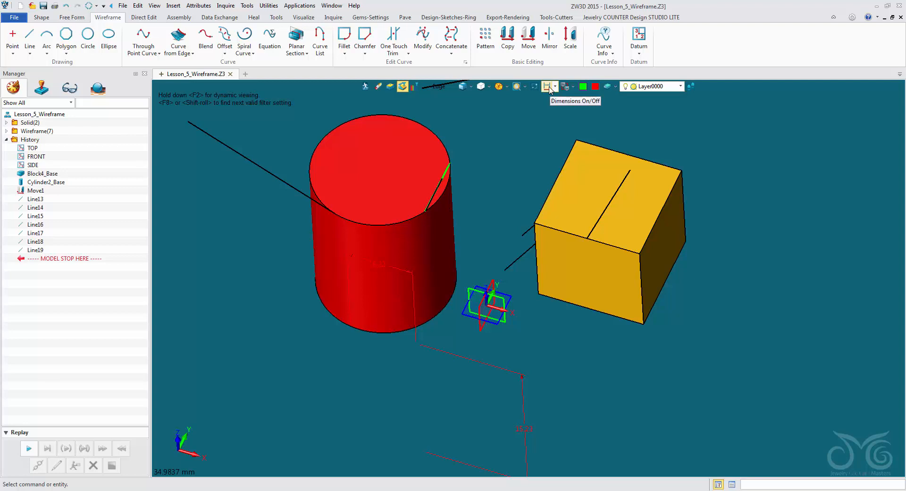
- Limit picking to dimensions, open the cylinder's radius dimension and increase its value
click(438, 86)
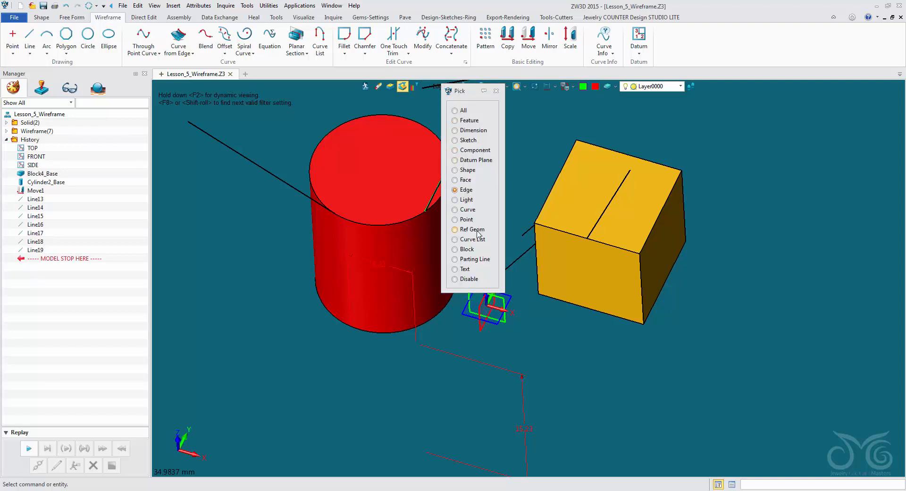
click(470, 131)
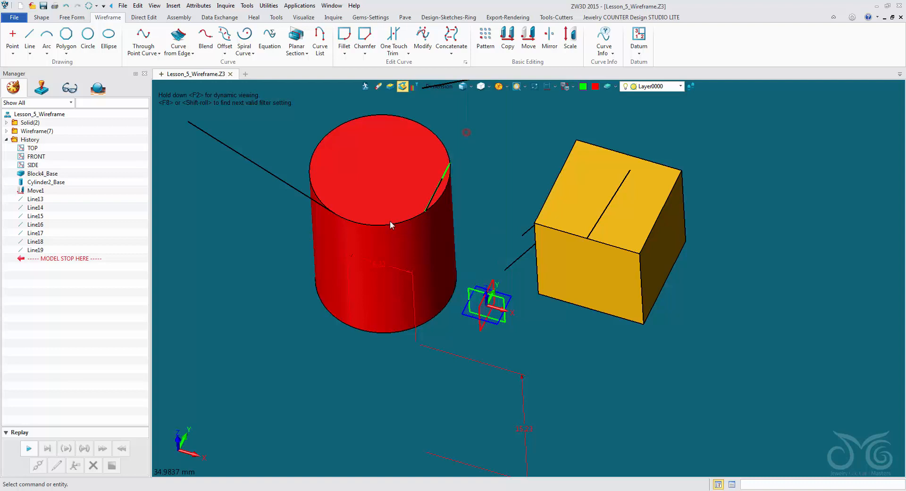
double_click(377, 267)
drag(418, 272, 204, 226)
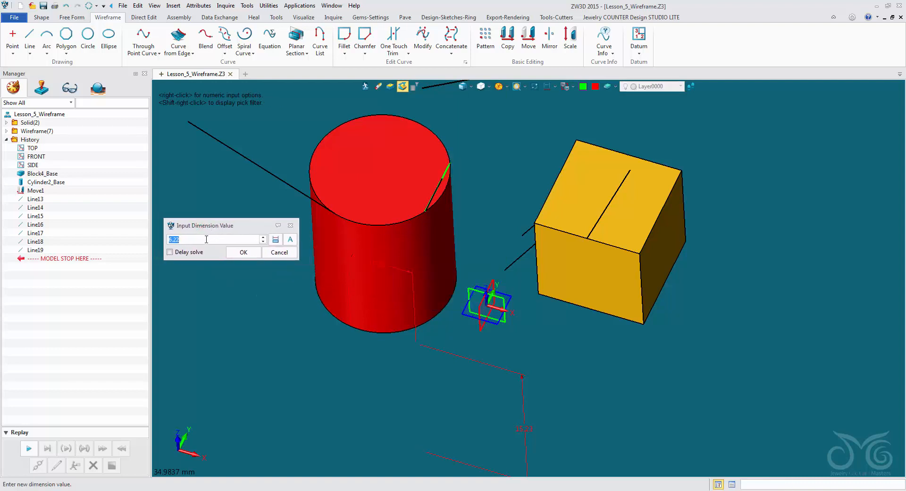
click(204, 239)
scroll(206, 238, up, 6)
click(239, 252)
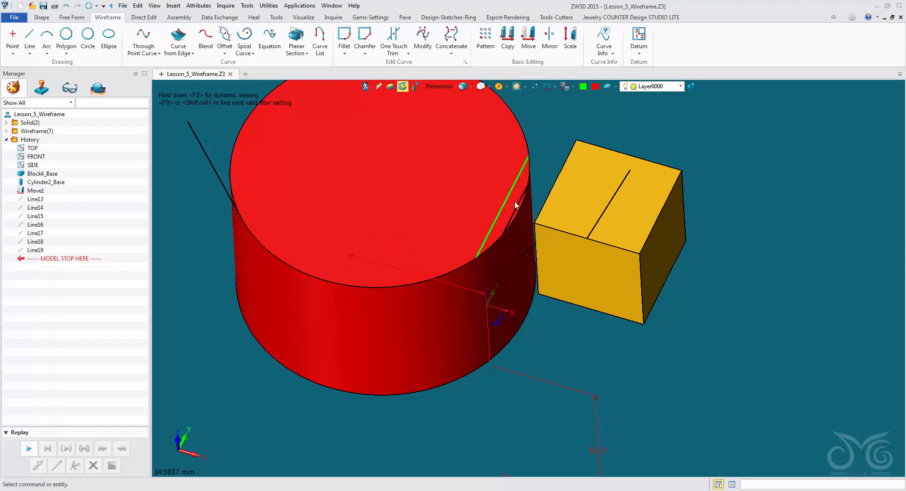
- Inspect the line ends on the enlarged cylinder's top edge and undo the radius increase
scroll(515, 198, up, 5)
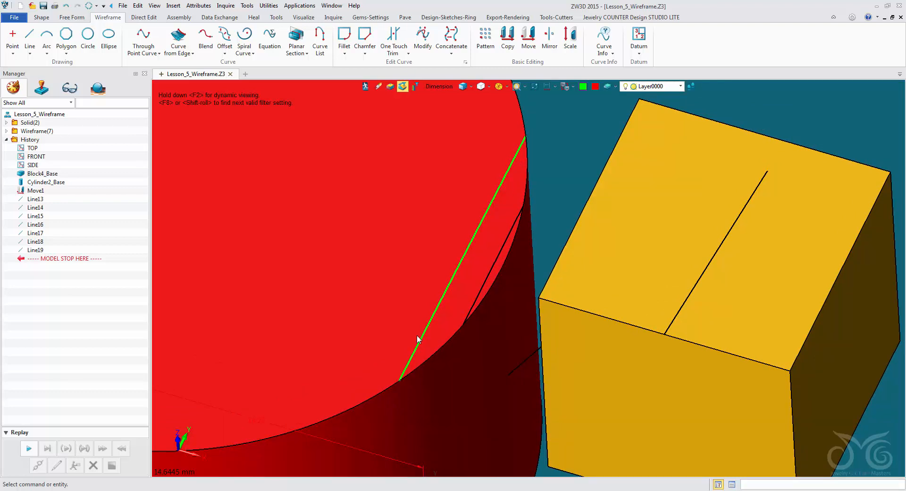
scroll(417, 306, down, 2)
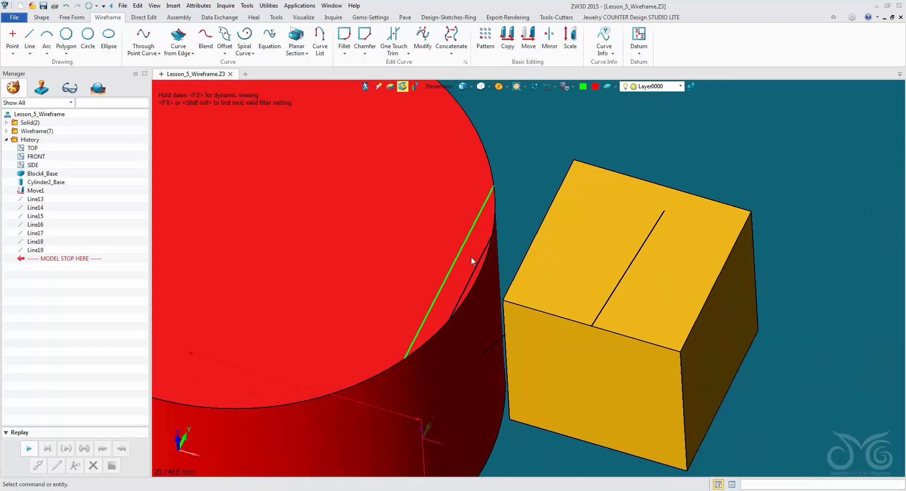
scroll(477, 259, up, 4)
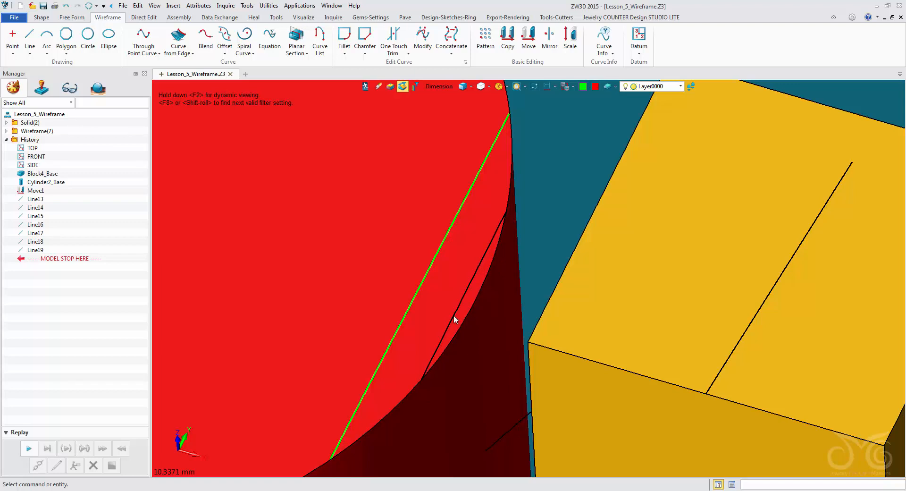
scroll(475, 292, down, 8)
scroll(472, 288, up, 3)
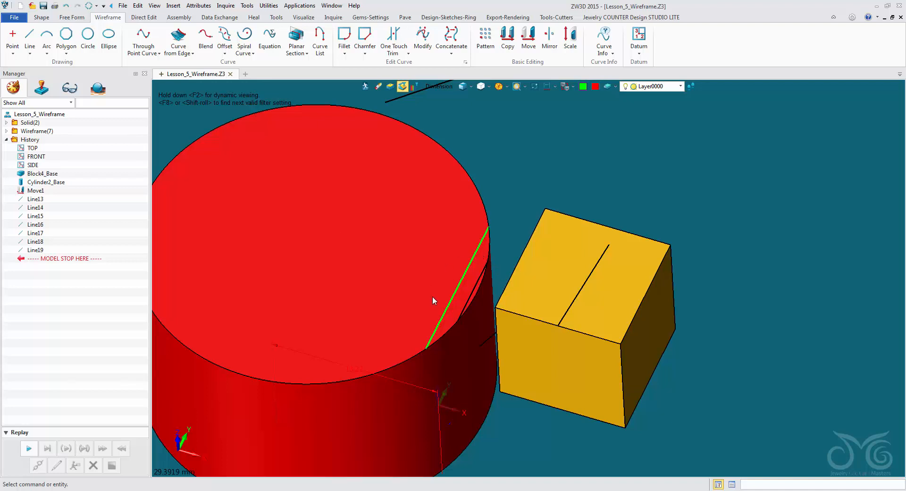
click(67, 5)
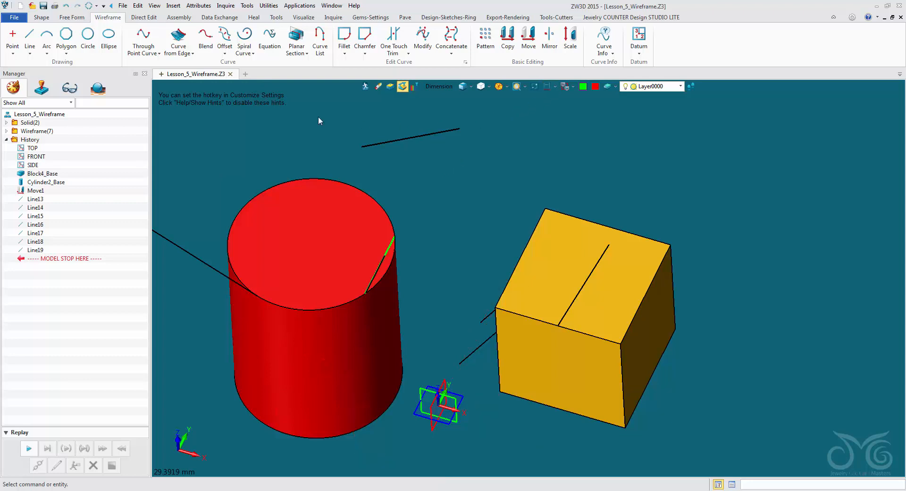
- Start a line whose first point uses the Angle option, measured counterclockwise from a point picked on the cylinder's top edge
click(30, 36)
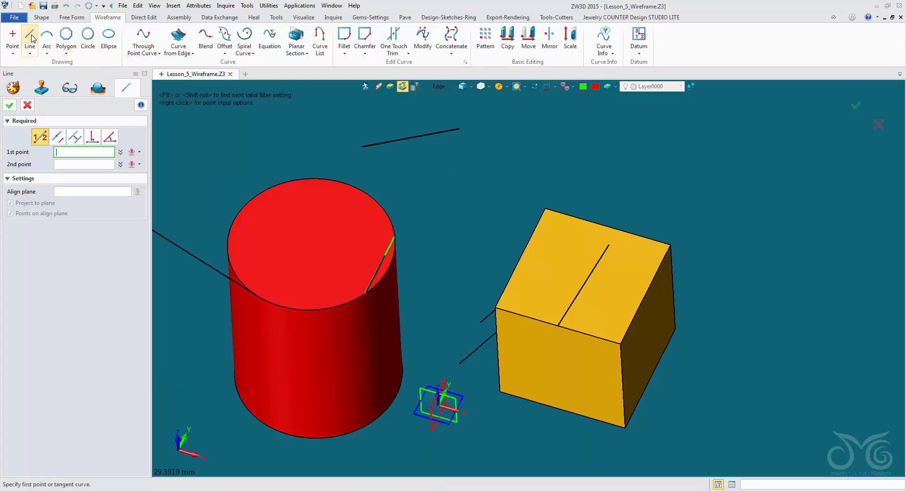
right_click(310, 135)
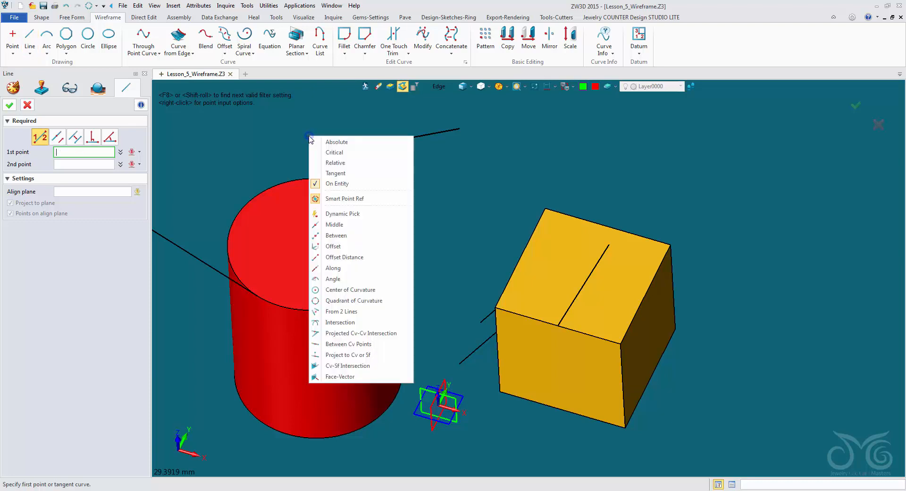
click(339, 279)
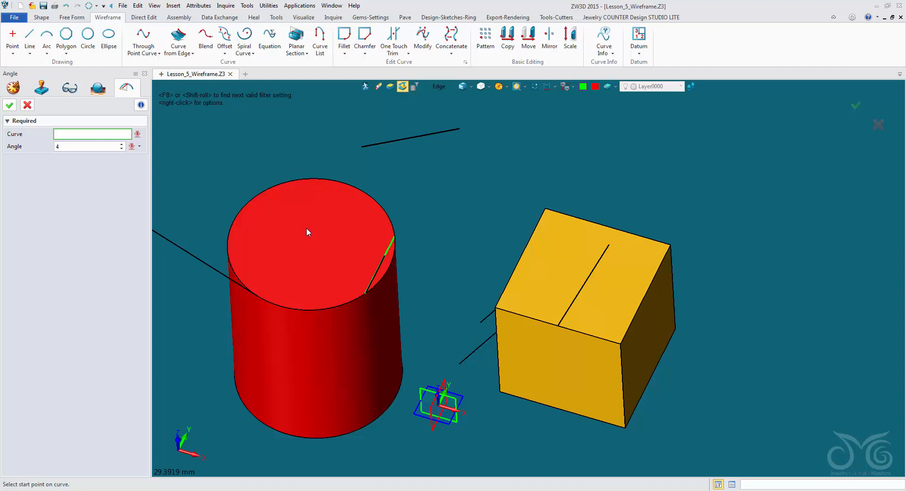
click(298, 179)
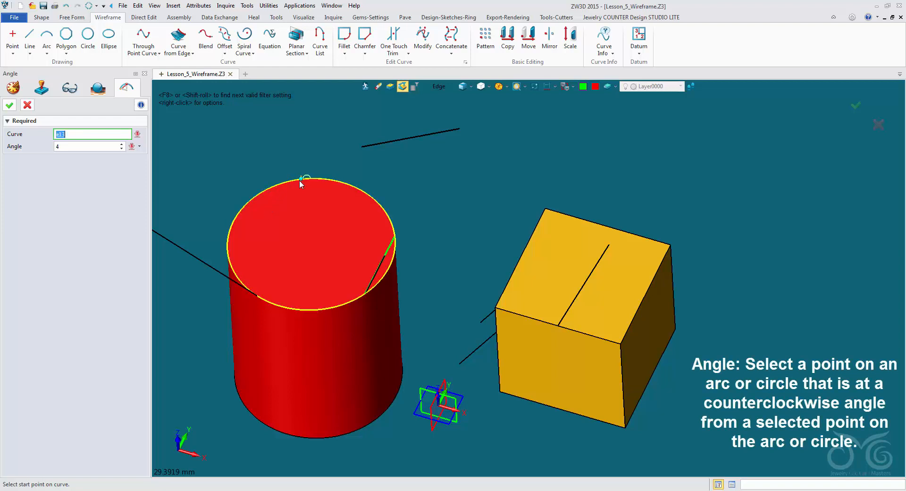
click(282, 183)
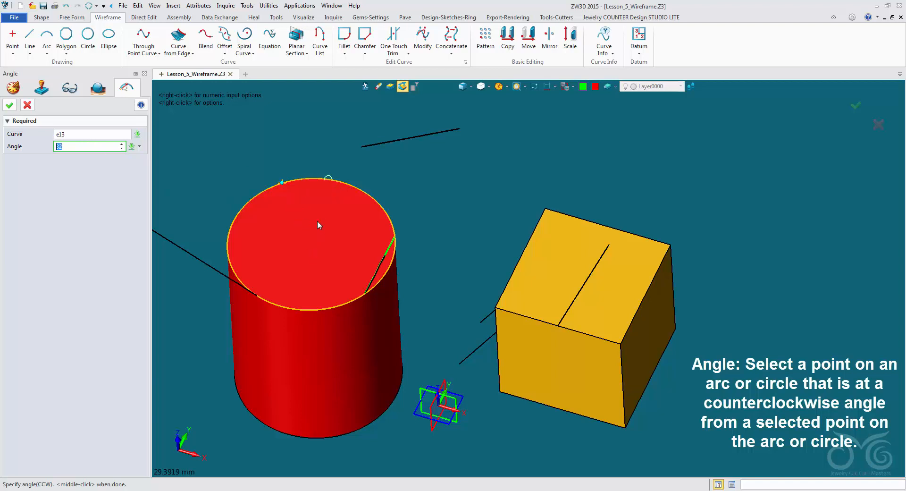
right_drag(326, 195, 319, 228)
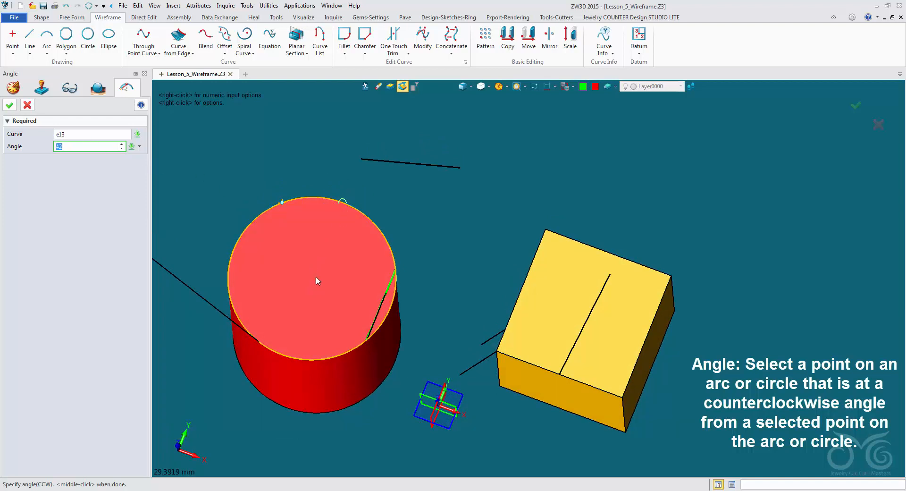
scroll(78, 148, up, 8)
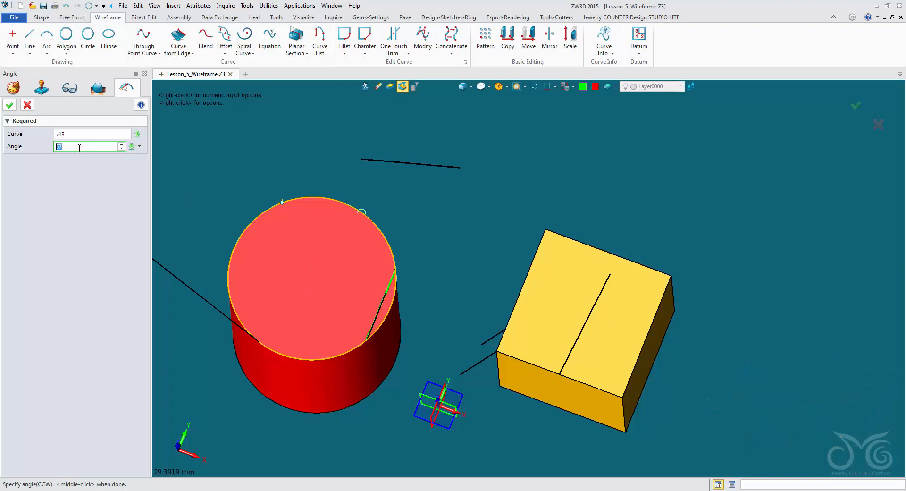
click(10, 105)
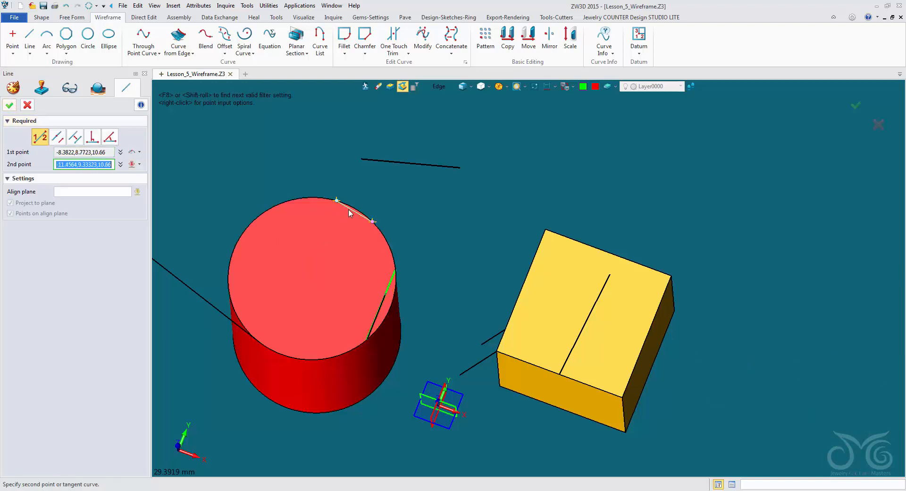
- Place the line's second point at the top edge's centre with the Center of Curvature option and accept the line
middle_drag(314, 194, 308, 140)
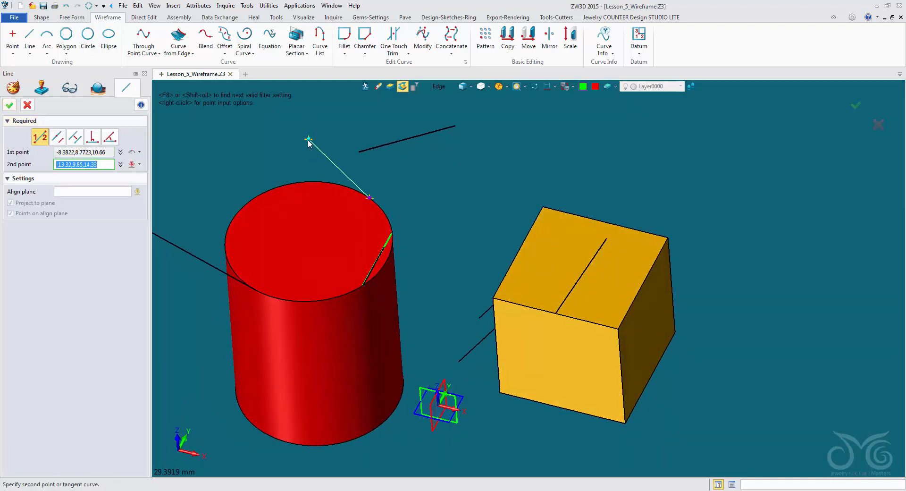
right_click(309, 141)
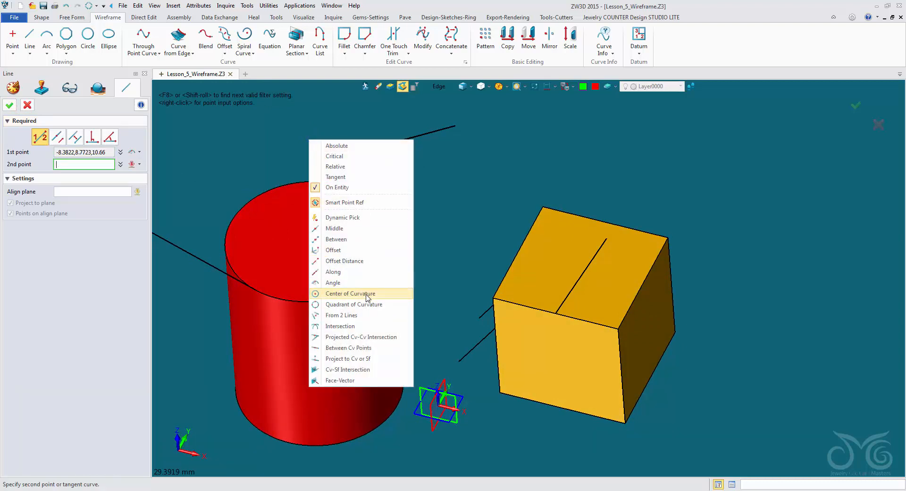
click(350, 293)
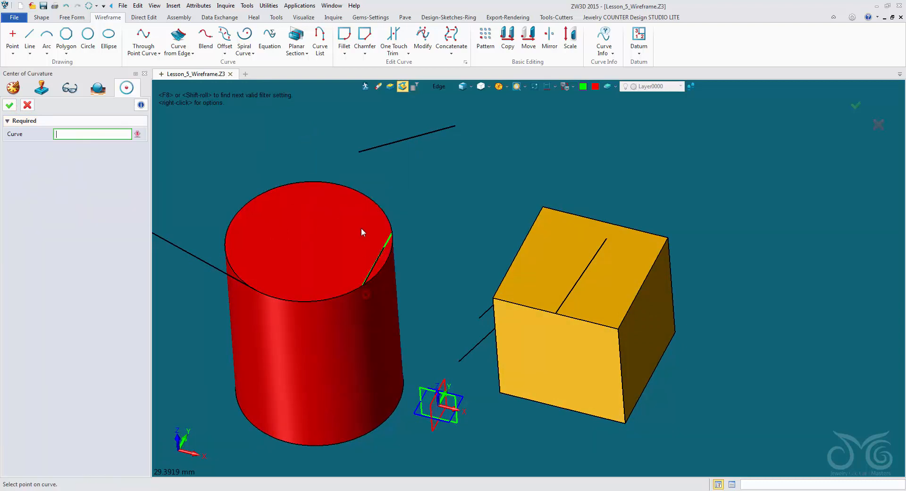
click(310, 183)
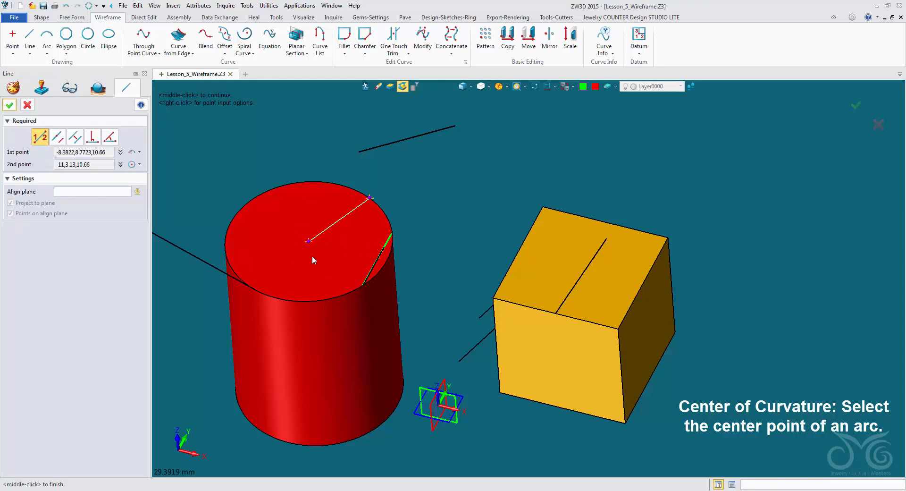
click(9, 105)
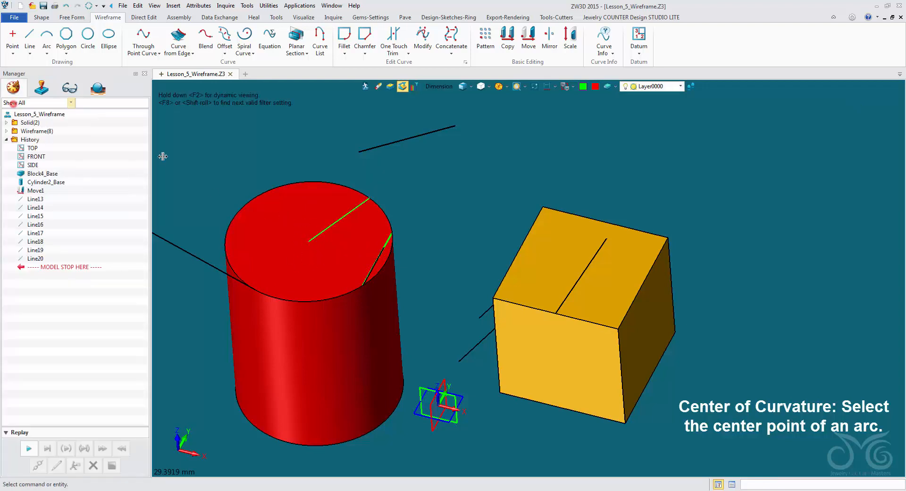
- Start another line with its first point on a quadrant of the cylinder's bottom edge using Quadrant of Curvature
middle_click(226, 166)
right_click(226, 166)
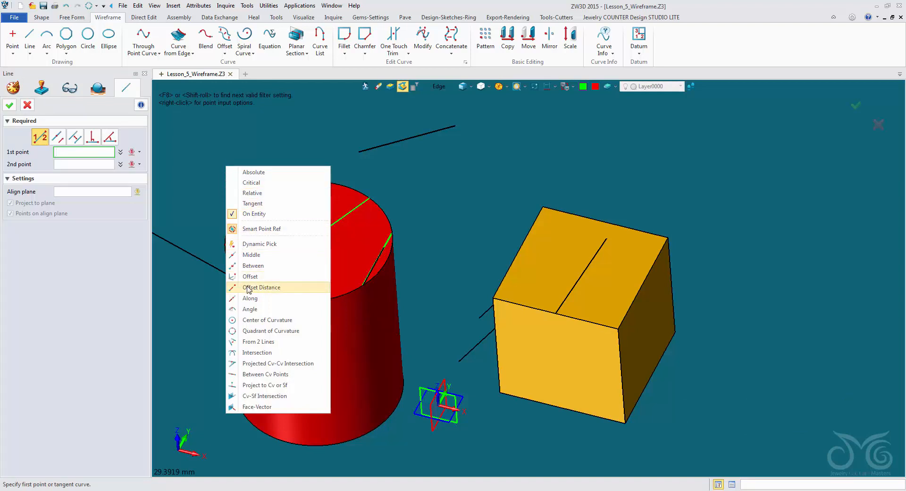
click(257, 333)
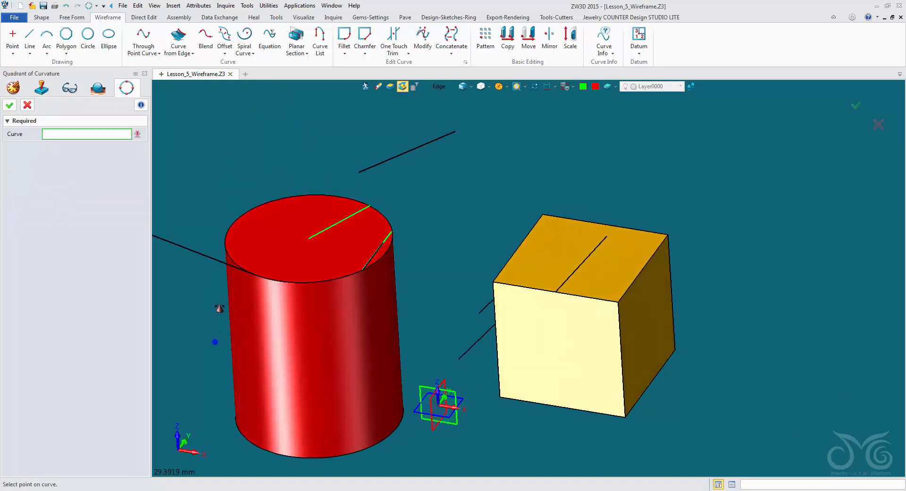
middle_drag(218, 307, 309, 153)
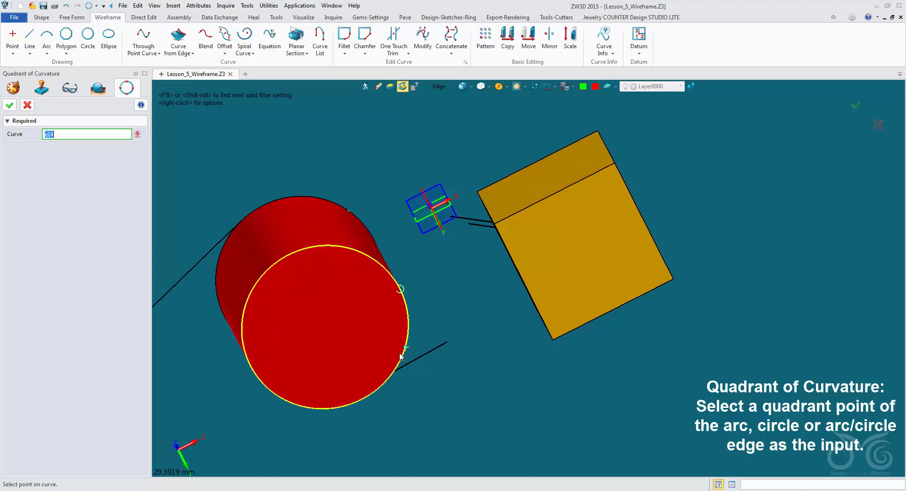
click(246, 358)
- Define the second point with From 2 Lines, using two adjacent bottom edges of the block and distances of 4 and 6
right_click(360, 127)
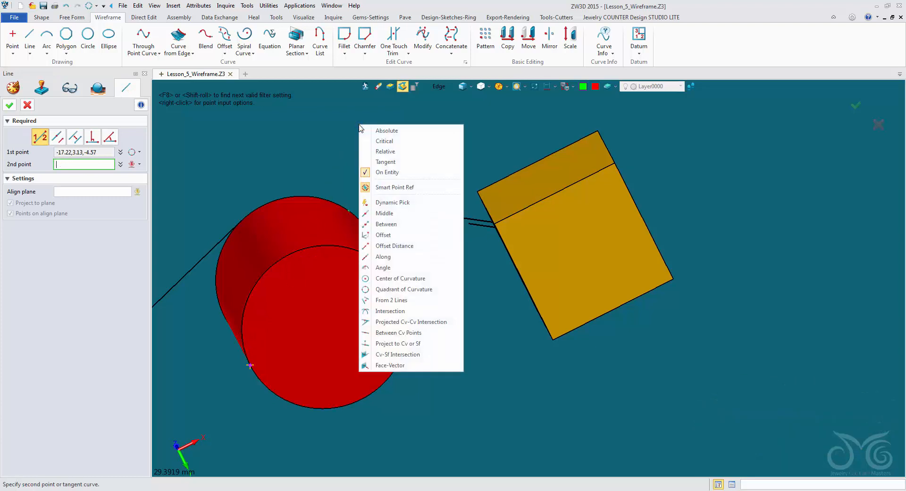
click(415, 300)
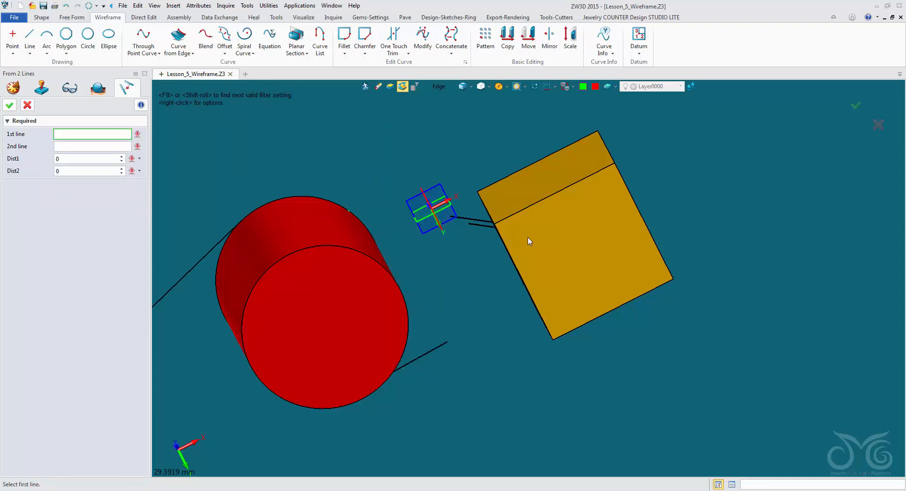
click(588, 182)
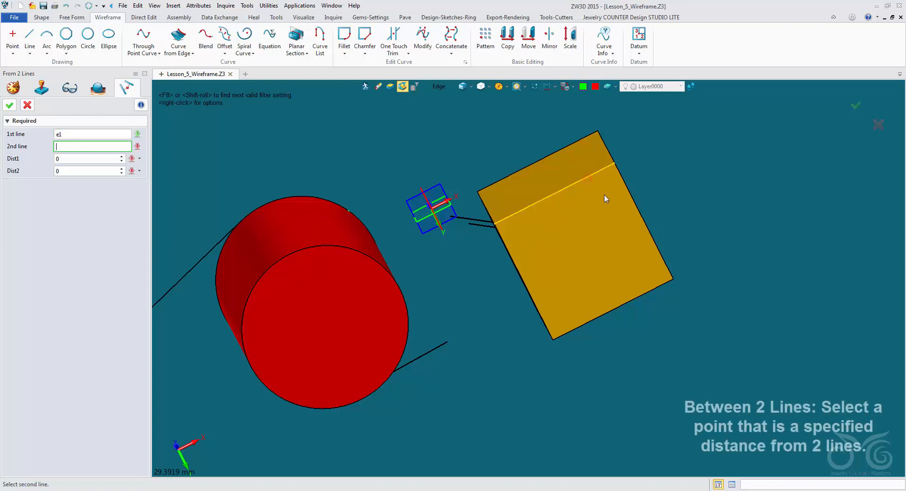
click(631, 203)
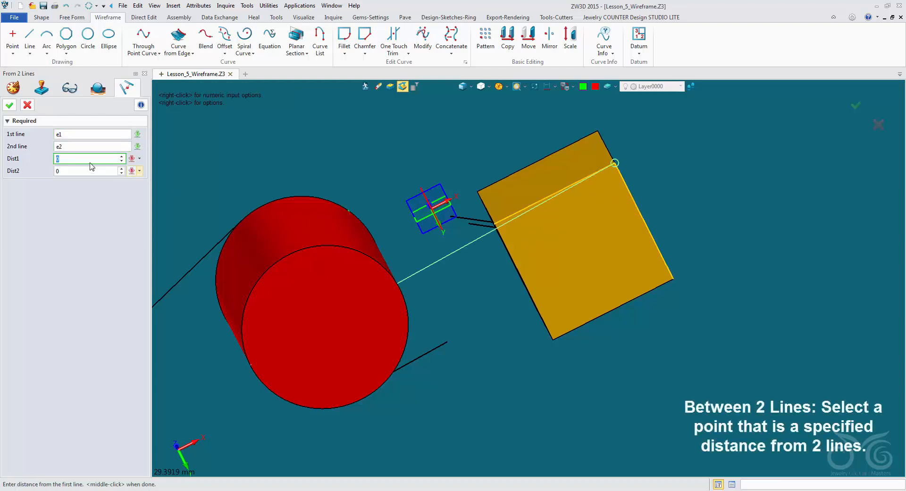
text(4)
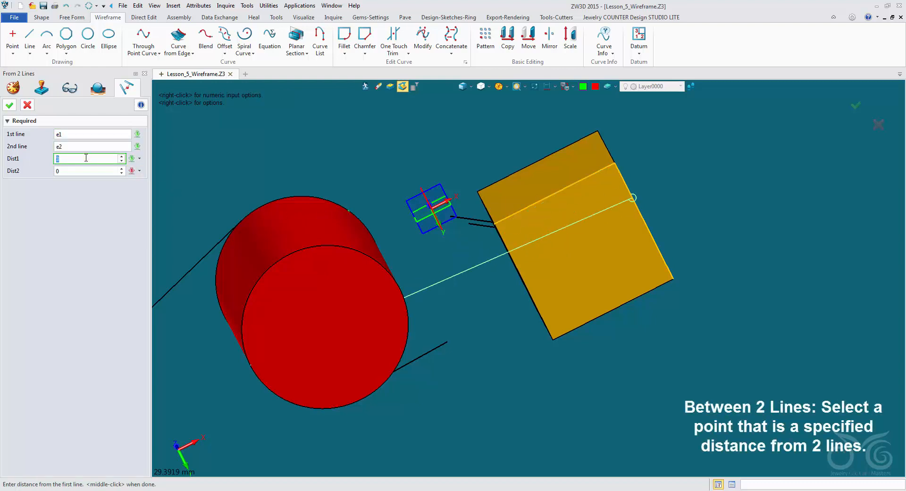
click(88, 171)
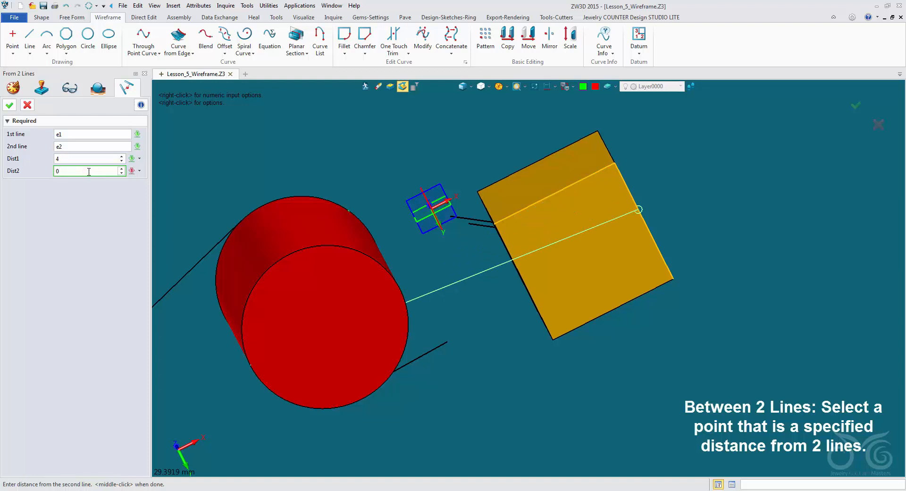
text(7)
scroll(89, 171, up, 1)
scroll(89, 171, down, 7)
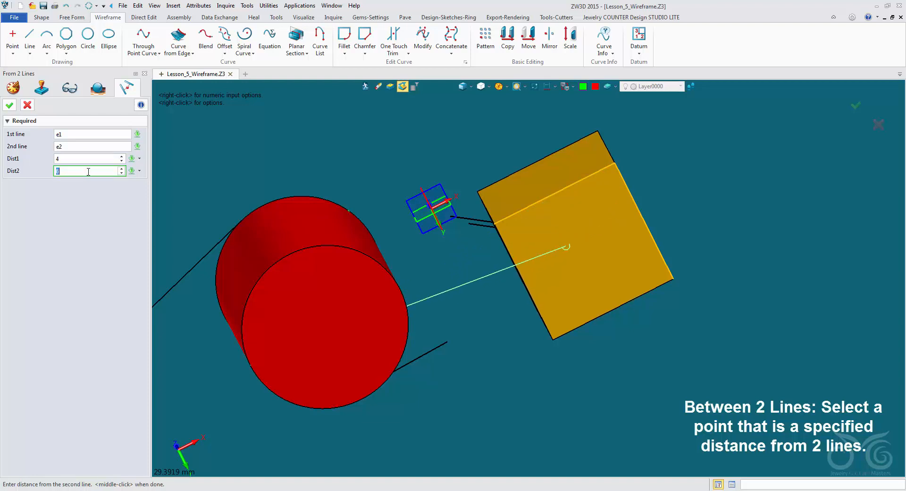
scroll(87, 171, up, 5)
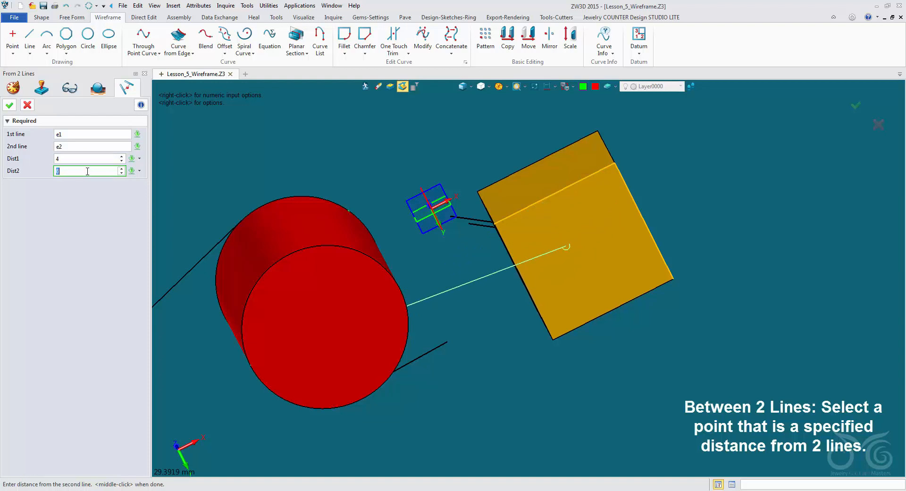
- Set the line colour to magenta, then accept the point and the line
click(595, 87)
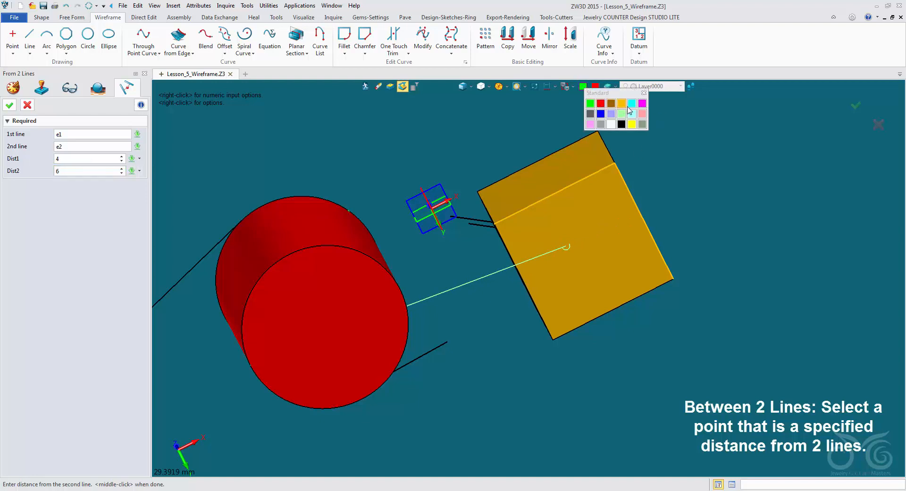
click(641, 106)
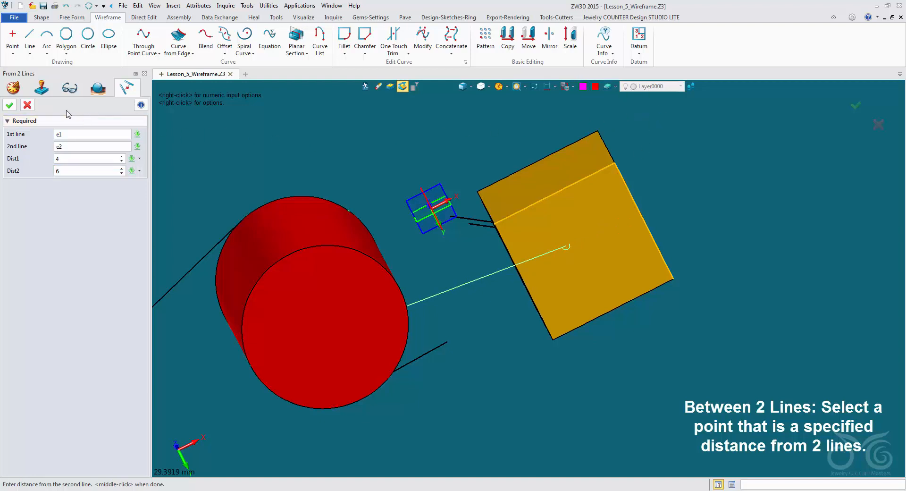
click(9, 106)
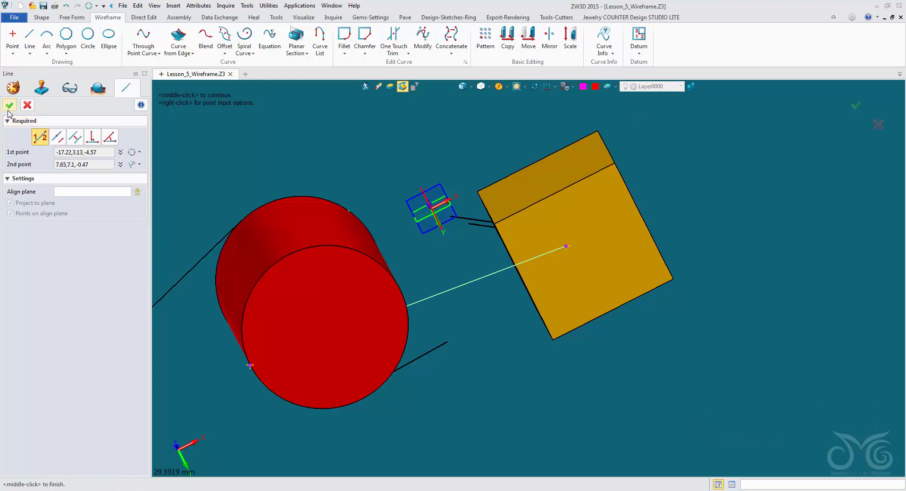
click(9, 106)
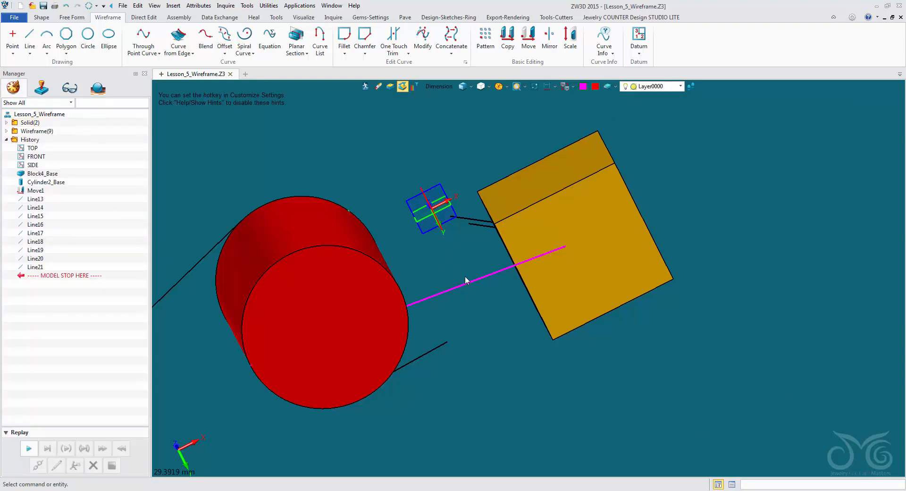
- Start a line whose first point is the Intersection of two adjacent top edges of the block
right_drag(412, 212, 393, 255)
middle_drag(393, 255, 385, 332)
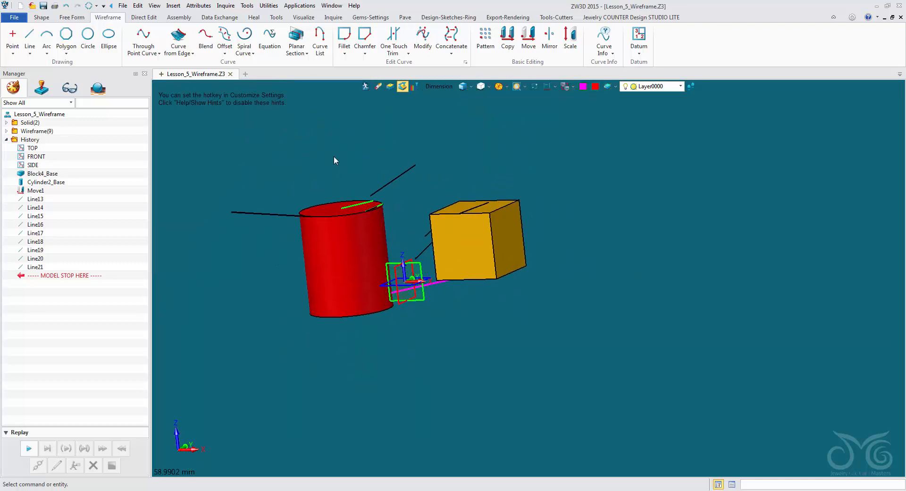
middle_click(333, 156)
right_click(236, 147)
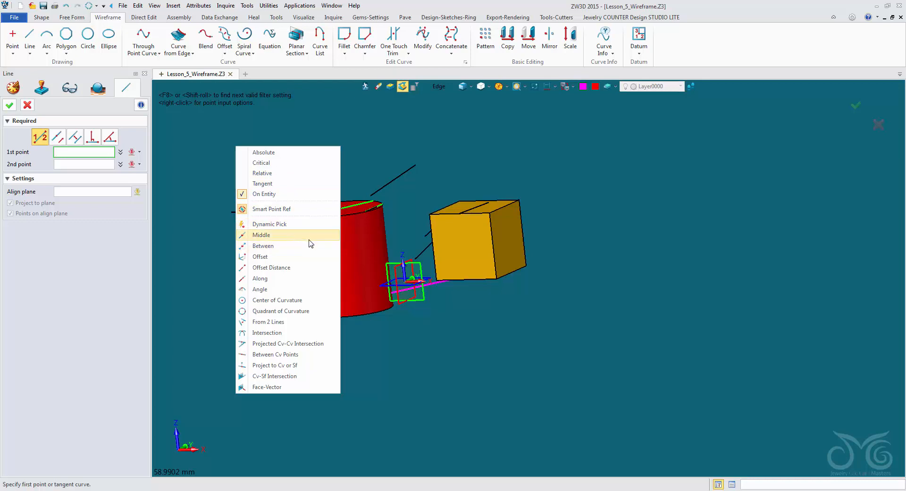
click(278, 333)
middle_drag(254, 162, 253, 198)
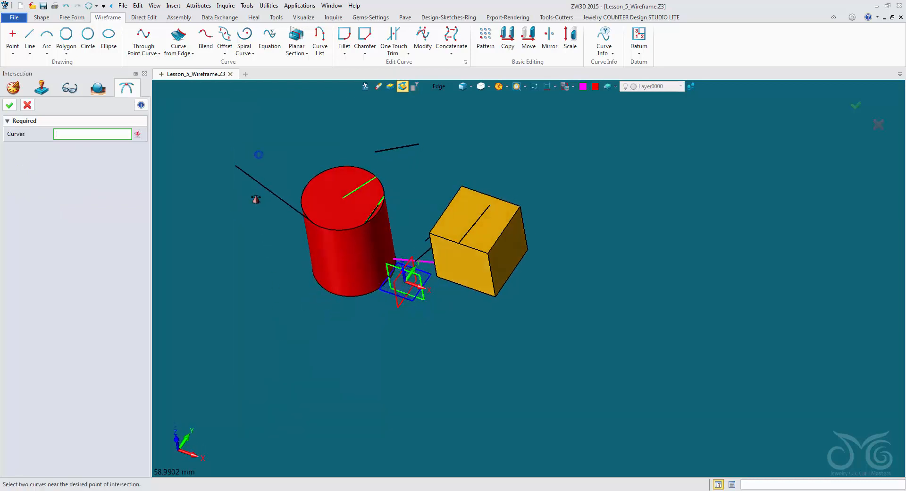
scroll(440, 183, up, 3)
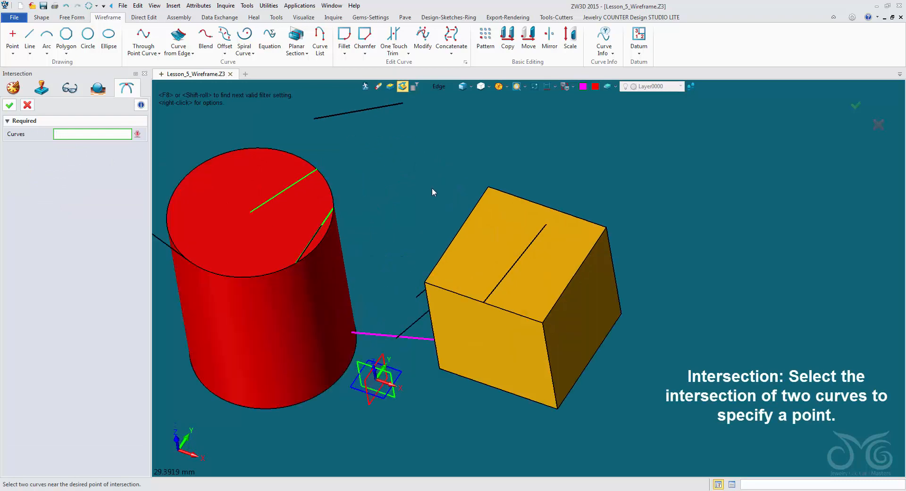
click(468, 216)
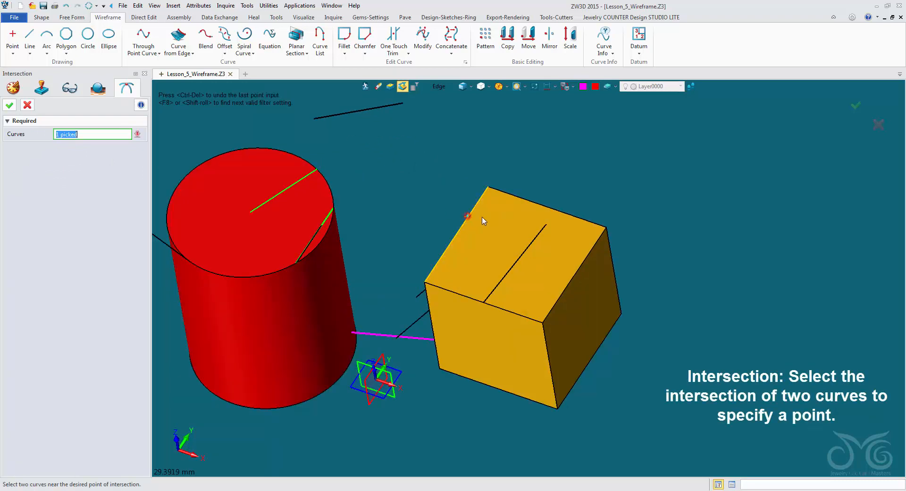
click(513, 197)
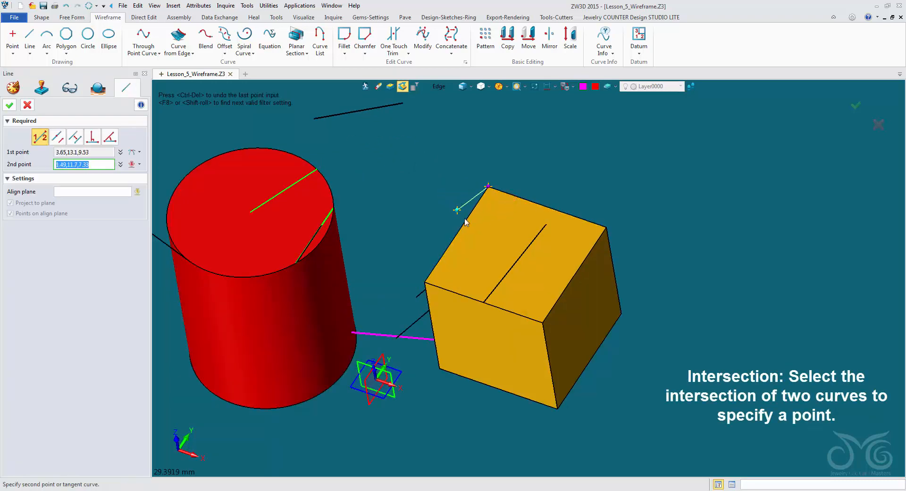
- For the second point, use Projected Cv-Cv Intersection with the magenta line and the short green line near the cylinder's top rim as curves
scroll(486, 186, up, 4)
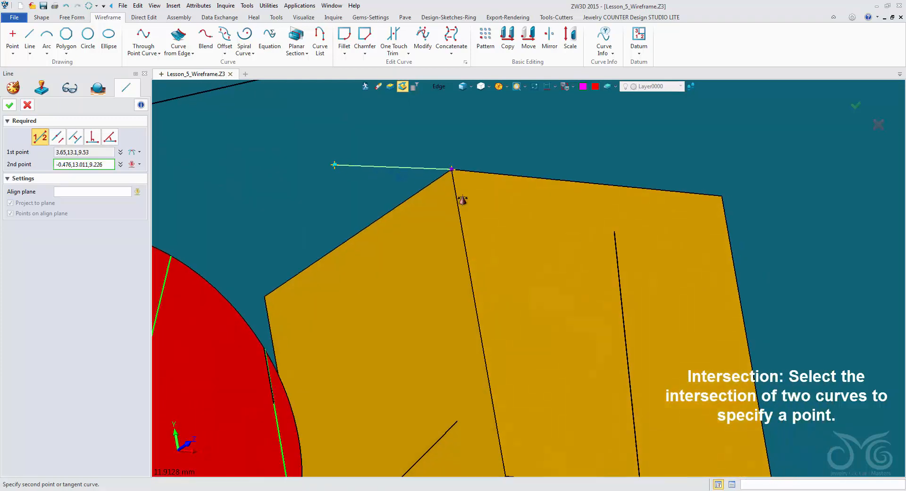
right_drag(462, 200, 439, 194)
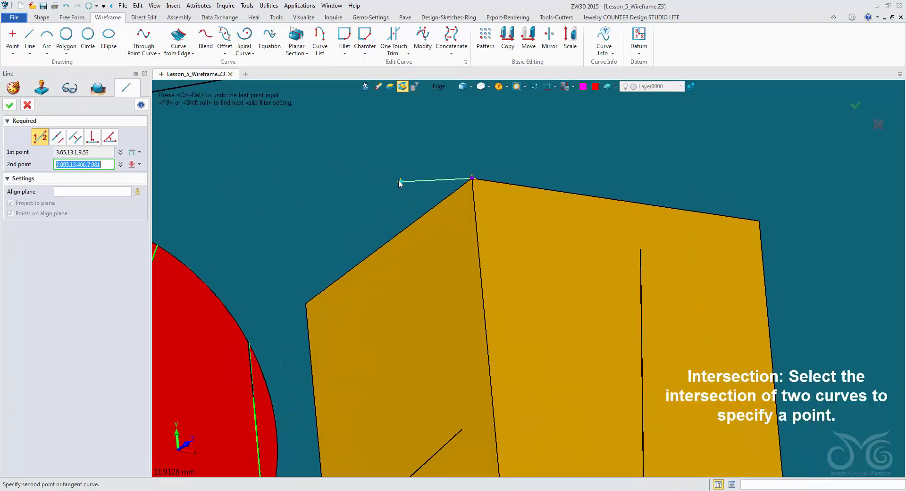
scroll(400, 182, down, 2)
right_drag(393, 175, 358, 174)
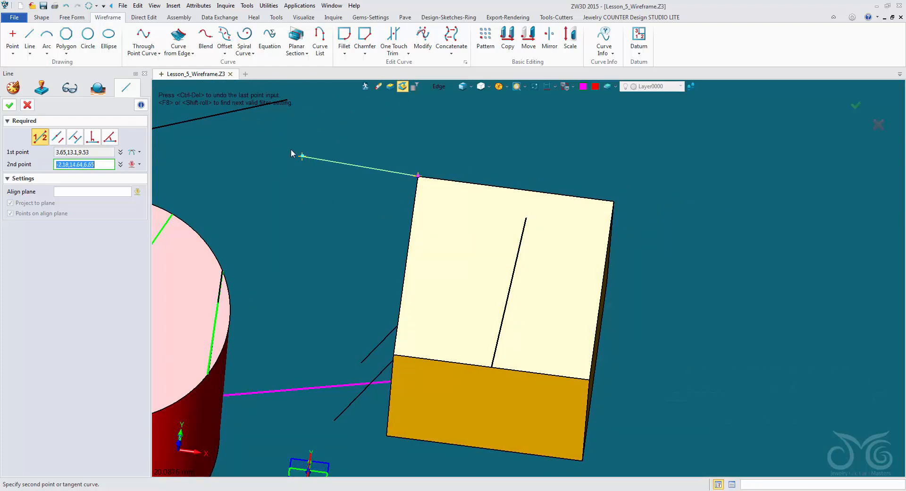
right_click(260, 144)
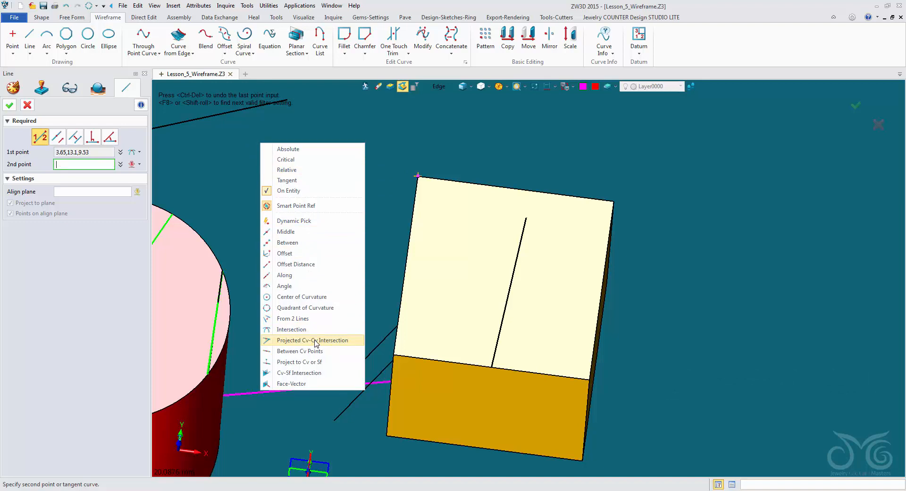
click(313, 340)
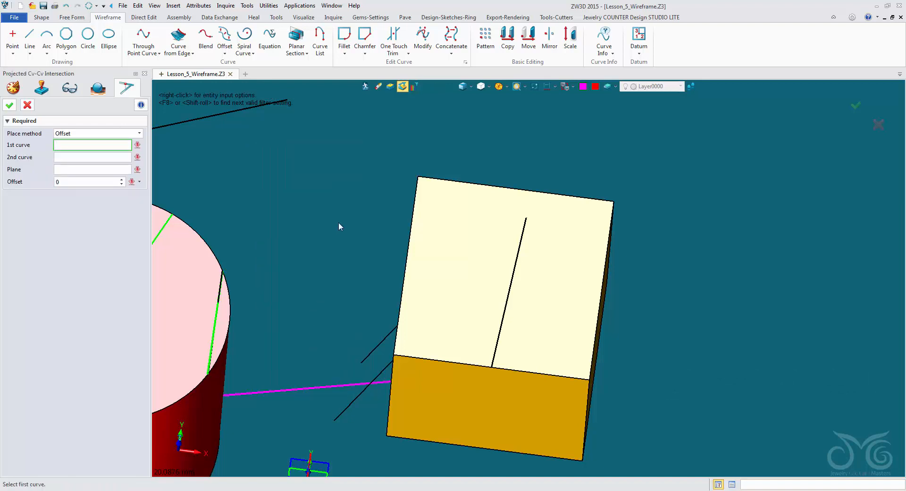
scroll(310, 190, down, 3)
middle_drag(296, 191, 375, 206)
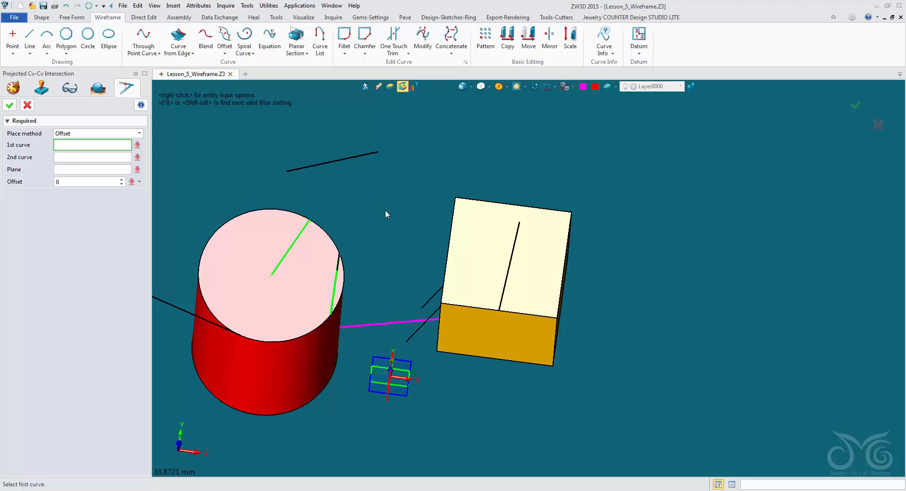
middle_drag(366, 210, 358, 231)
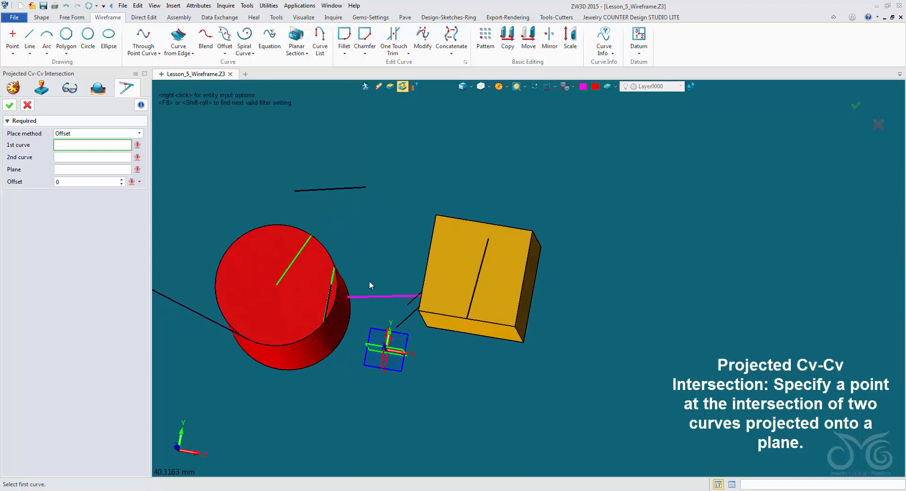
click(370, 295)
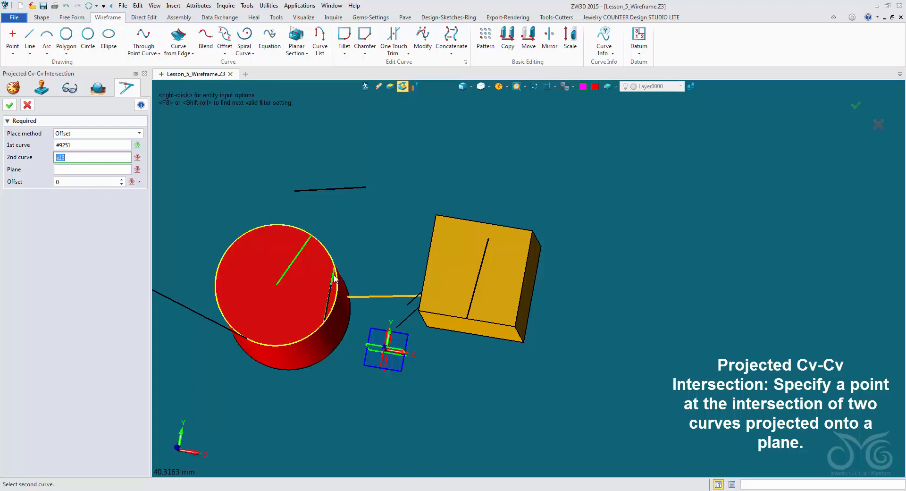
scroll(264, 191, up, 3)
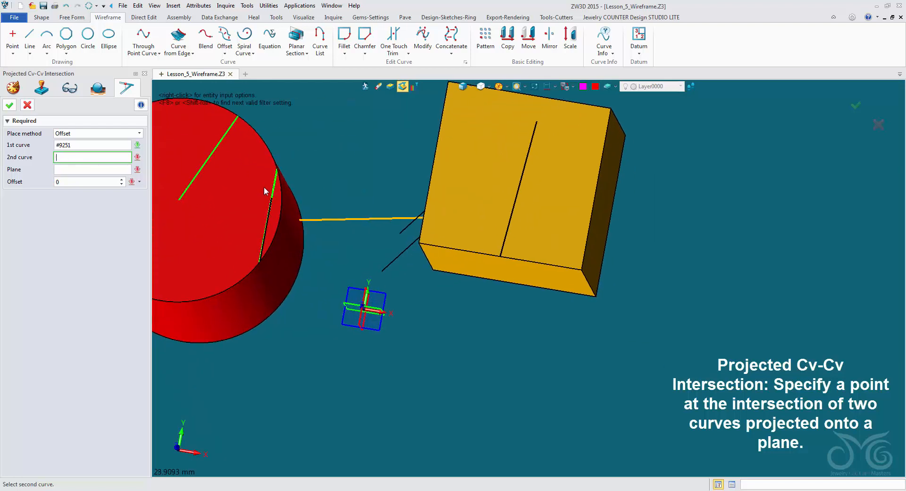
click(269, 187)
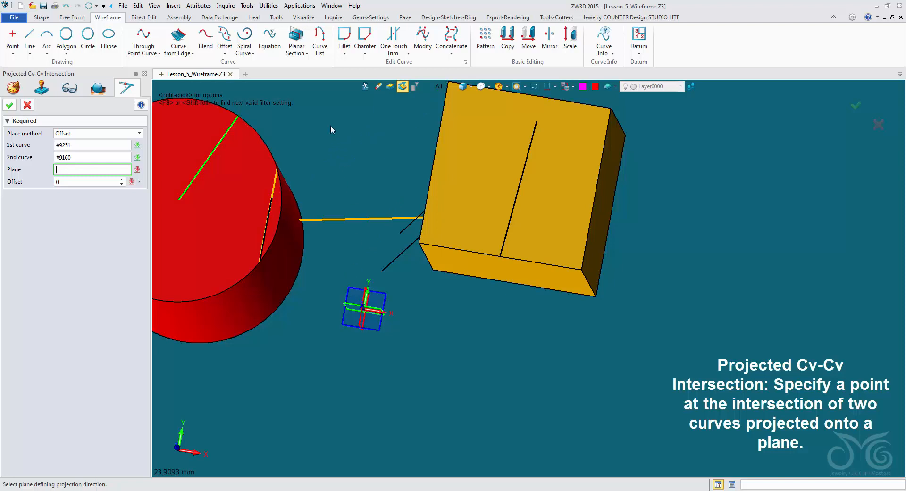
- Use the cylinder's top face as the projection plane with an offset of -7.88 and accept the point
click(253, 171)
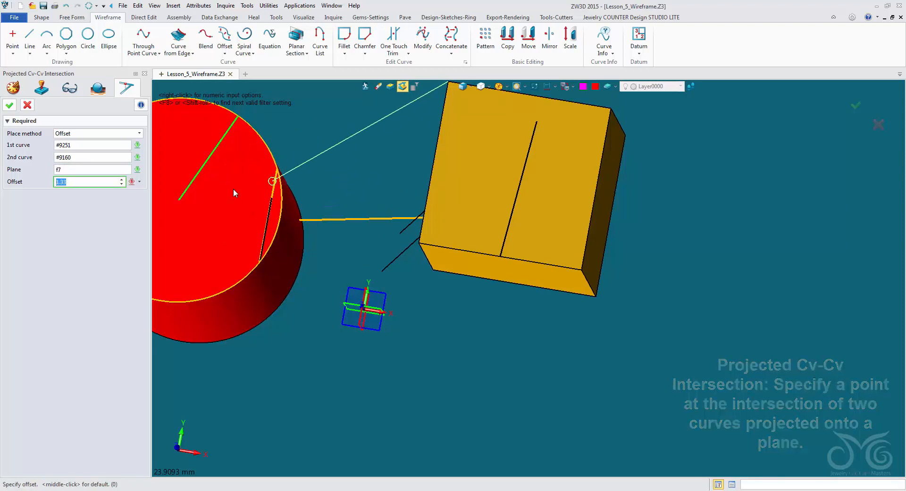
right_drag(290, 268, 278, 181)
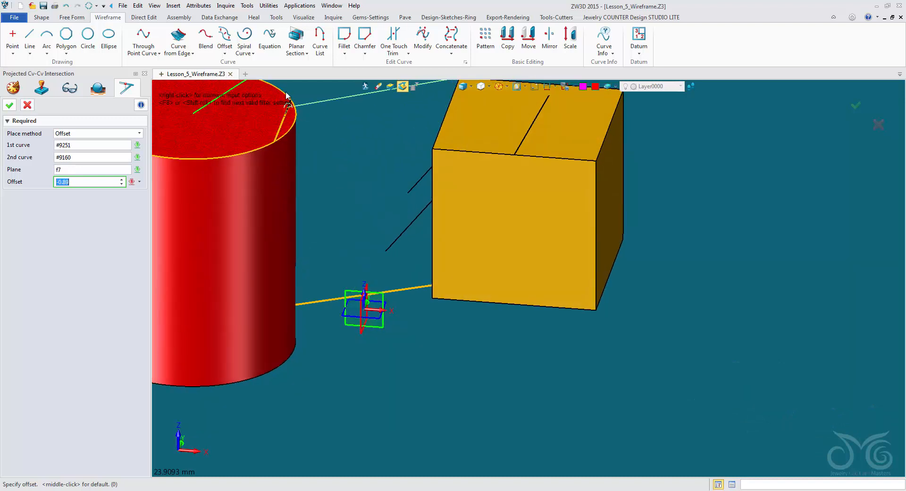
click(280, 219)
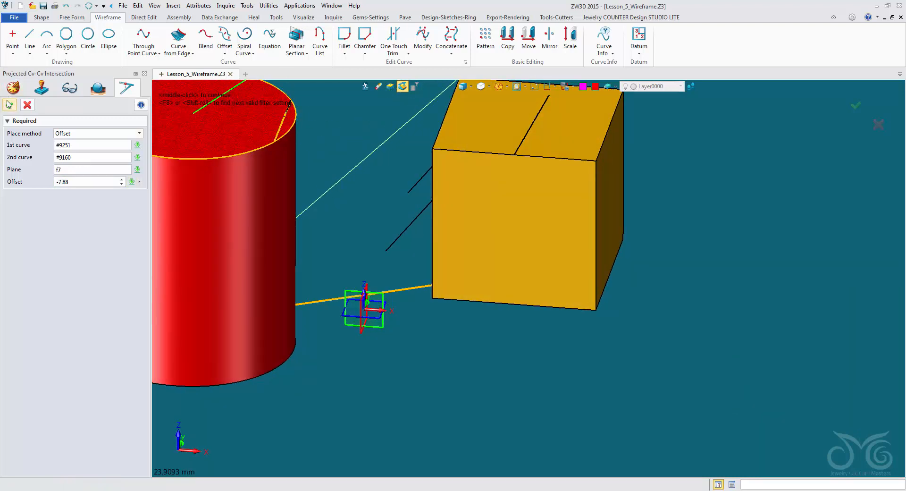
click(9, 104)
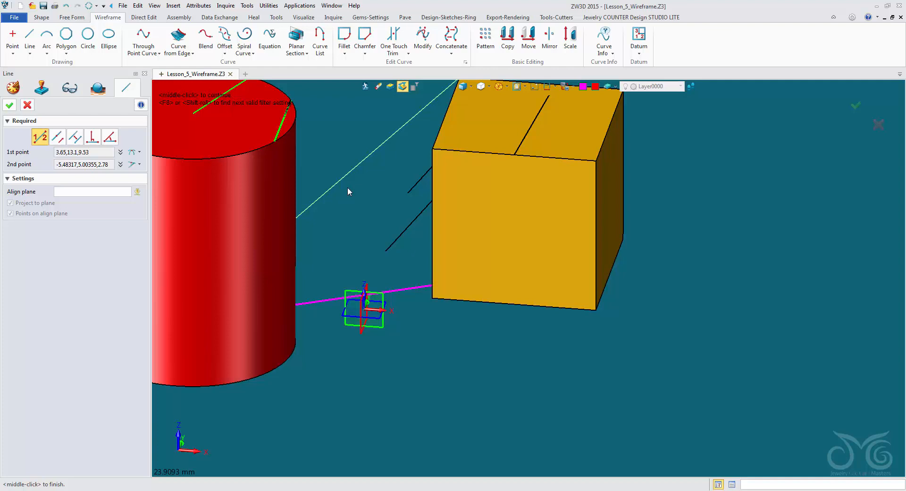
click(139, 165)
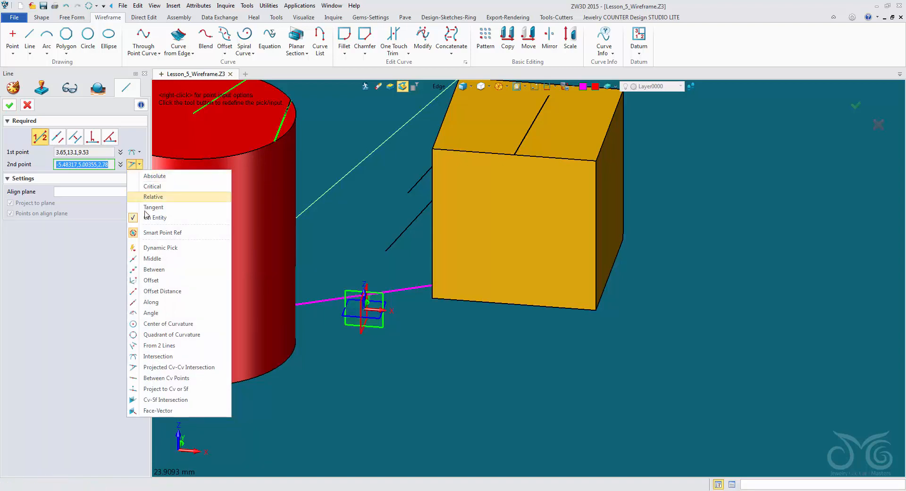
click(140, 165)
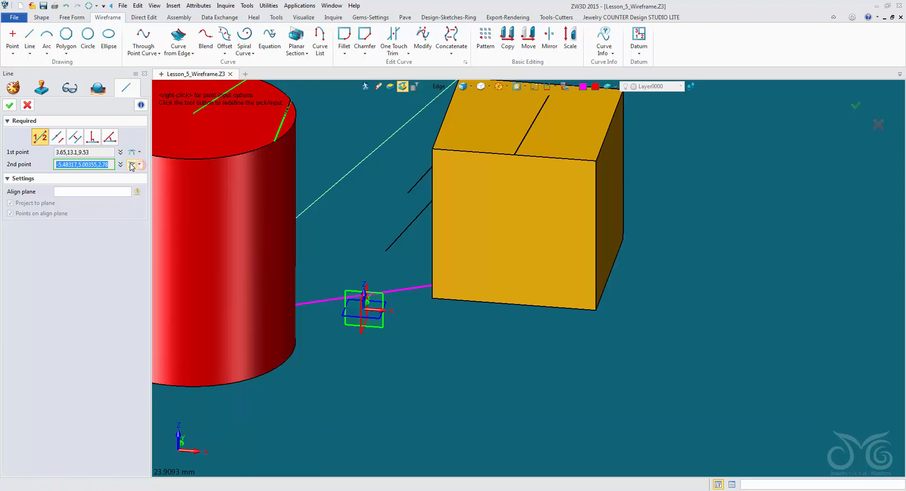
click(131, 164)
click(10, 105)
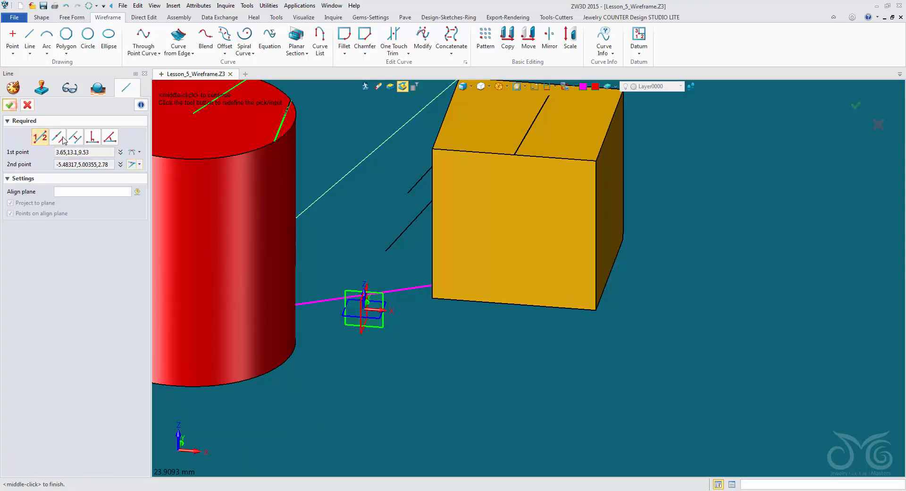
click(140, 164)
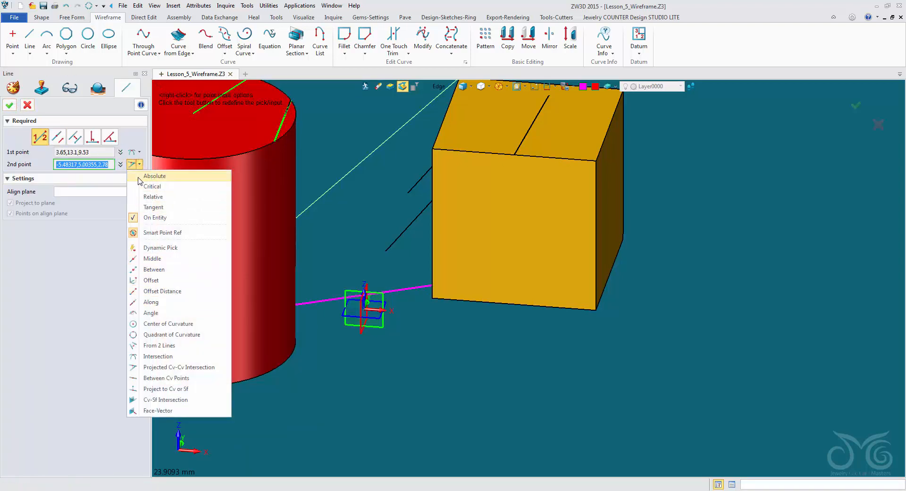
click(140, 165)
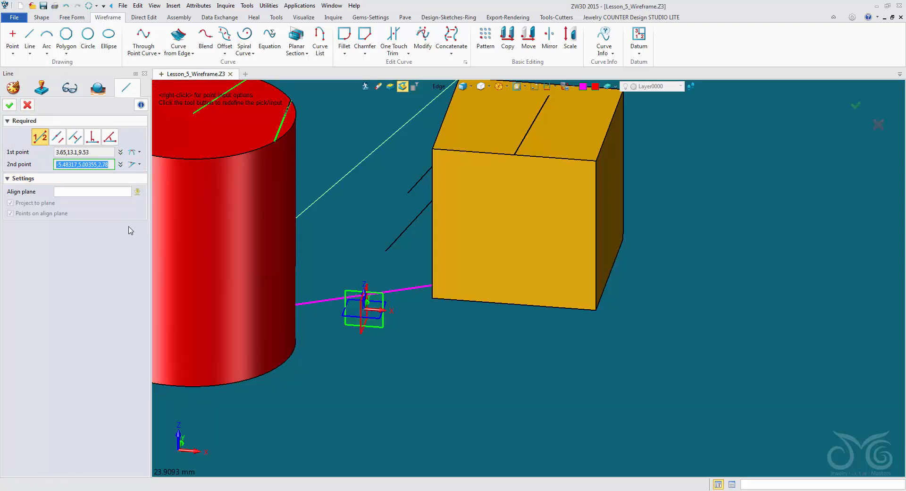
- Redefine the second point with Dynamic Pick on the cylinder's side face, using the All pick filter, and accept the line
click(140, 164)
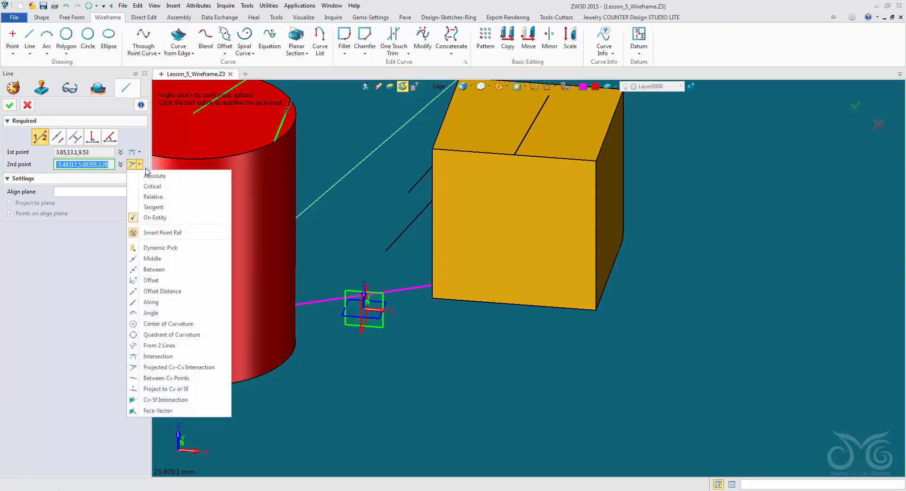
click(162, 247)
middle_drag(215, 134, 376, 167)
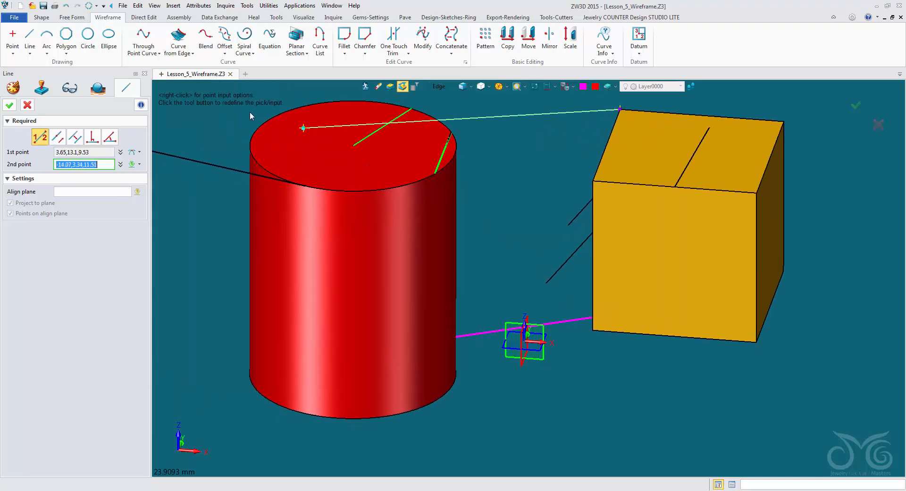
click(438, 88)
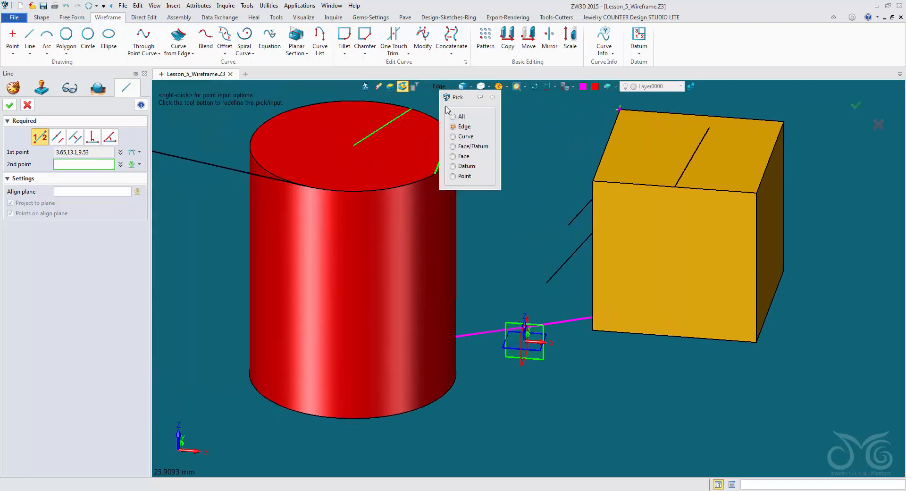
click(453, 116)
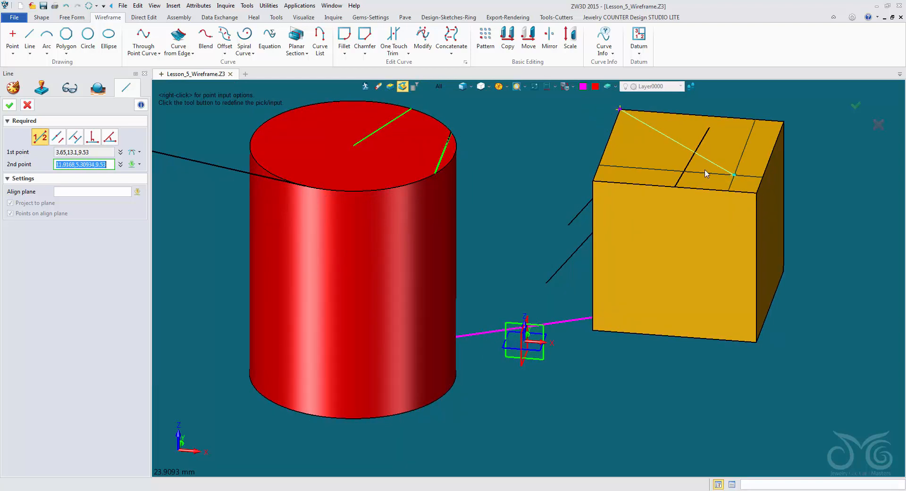
click(378, 293)
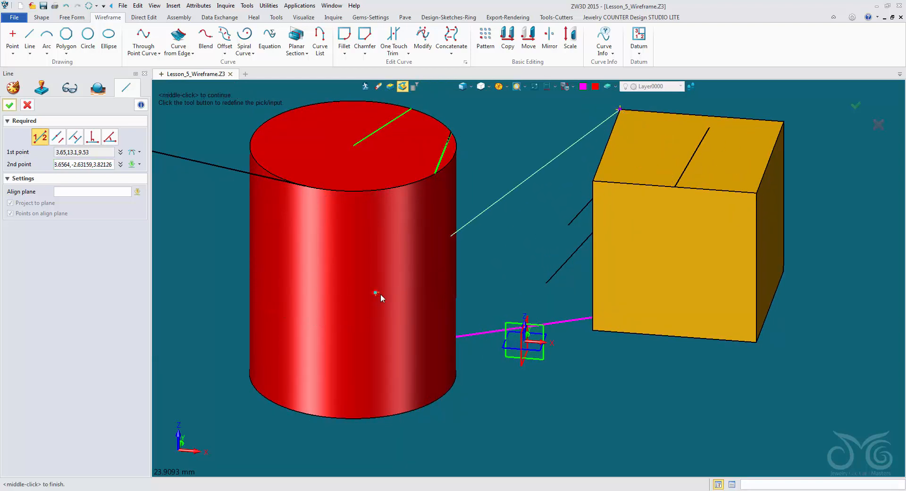
click(9, 105)
- Start a line whose first point uses Between Cv Points, picking two points on the cylinder's top rim
scroll(184, 248, up, 2)
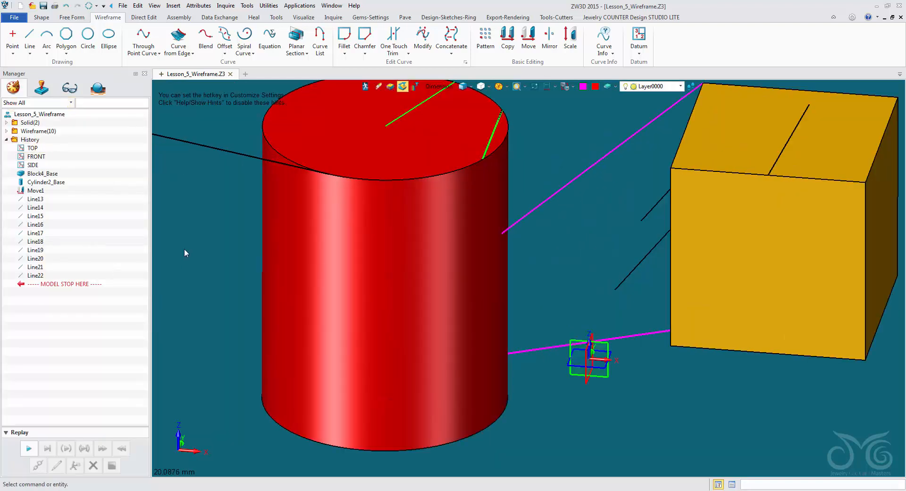
middle_click(184, 248)
right_click(206, 186)
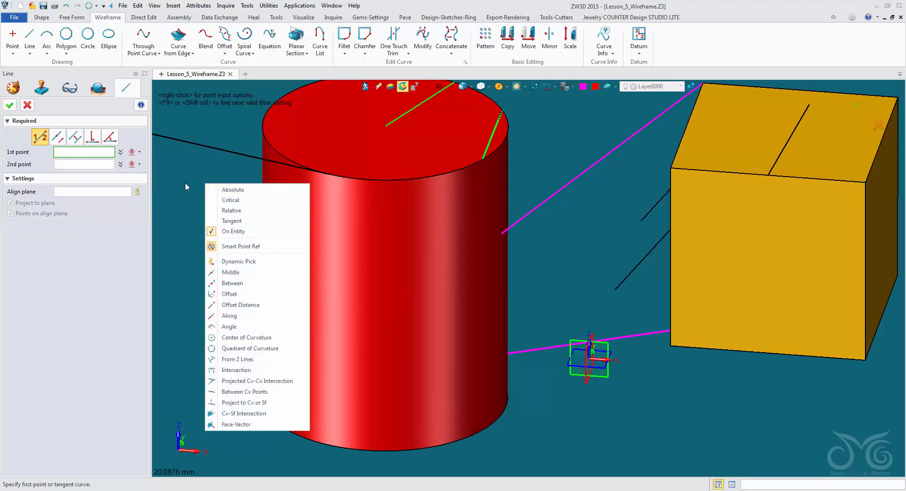
click(249, 391)
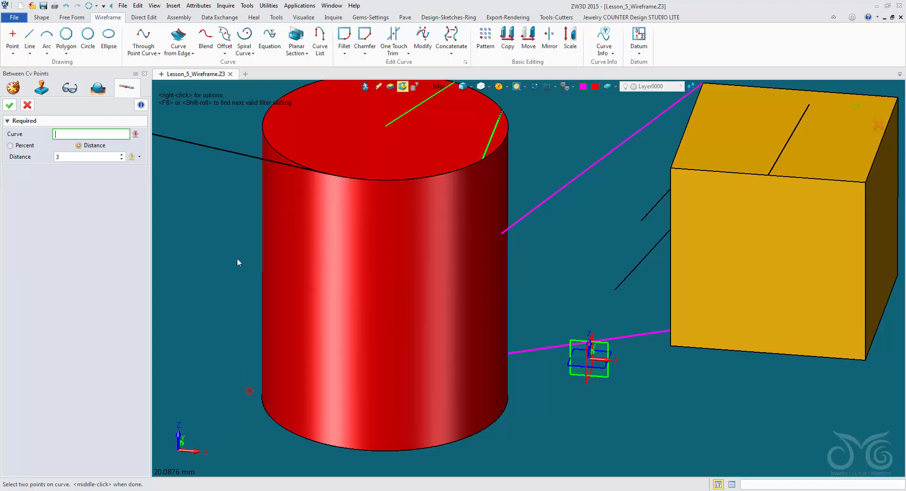
middle_drag(231, 208, 256, 265)
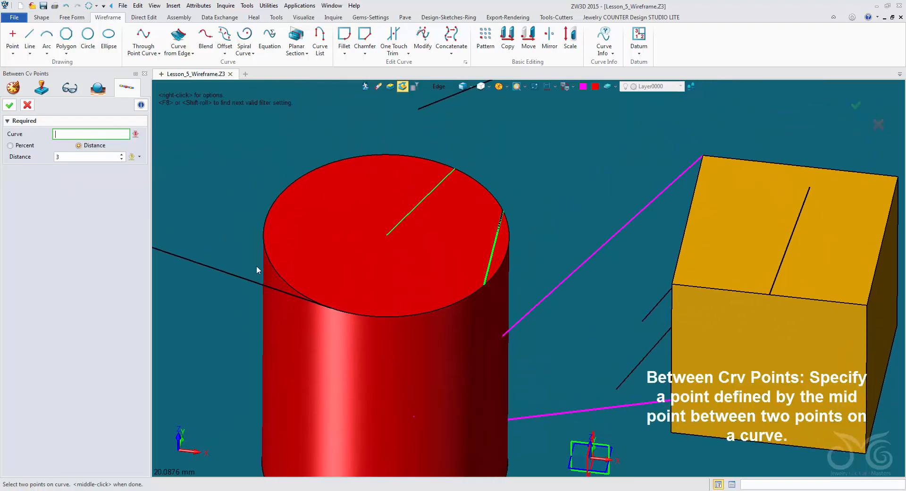
click(269, 258)
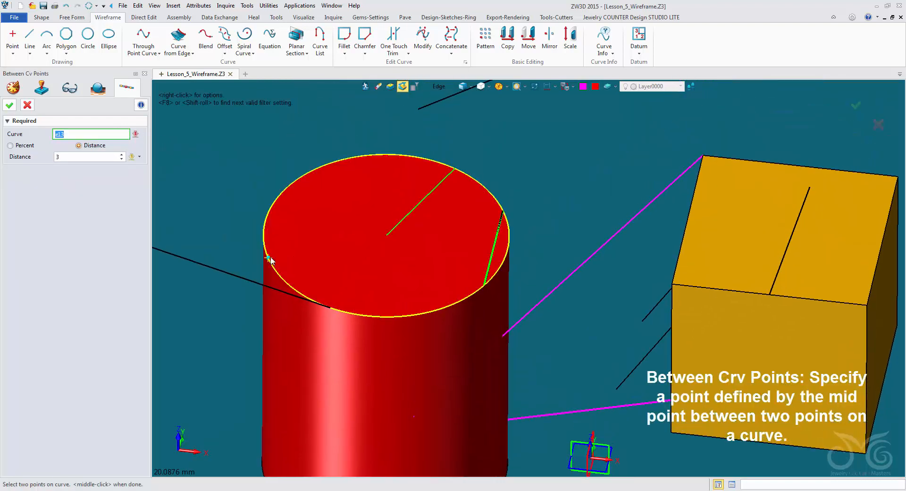
click(350, 163)
- Set the Between Cv Points distance to 4, increase it to 5, and accept the first point
click(93, 156)
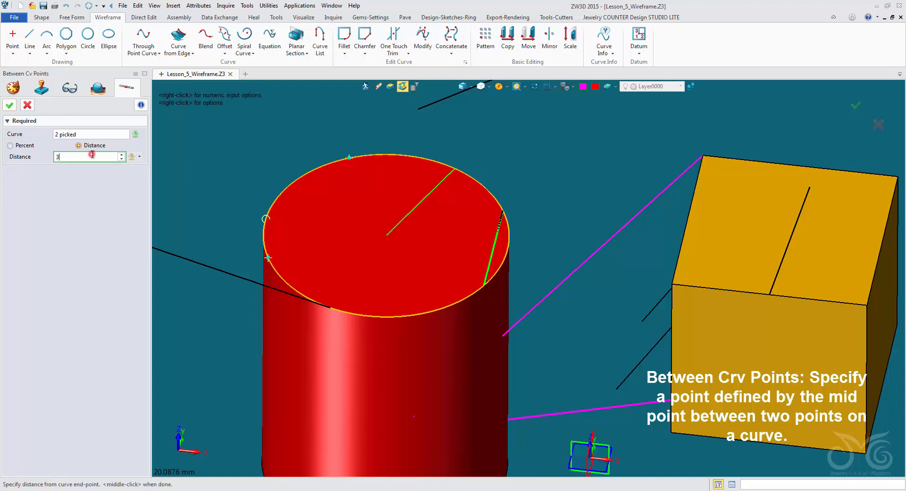
double_click(94, 155)
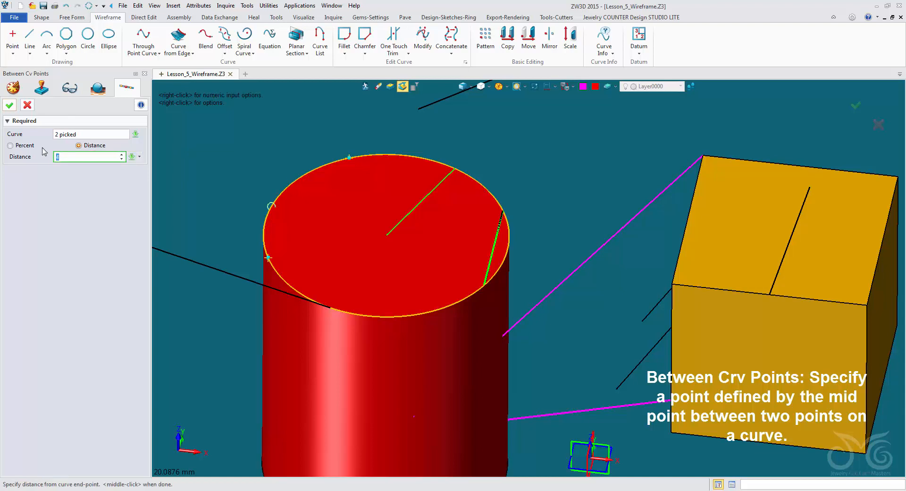
text(4)
double_click(77, 158)
text(5)
double_click(79, 157)
click(9, 104)
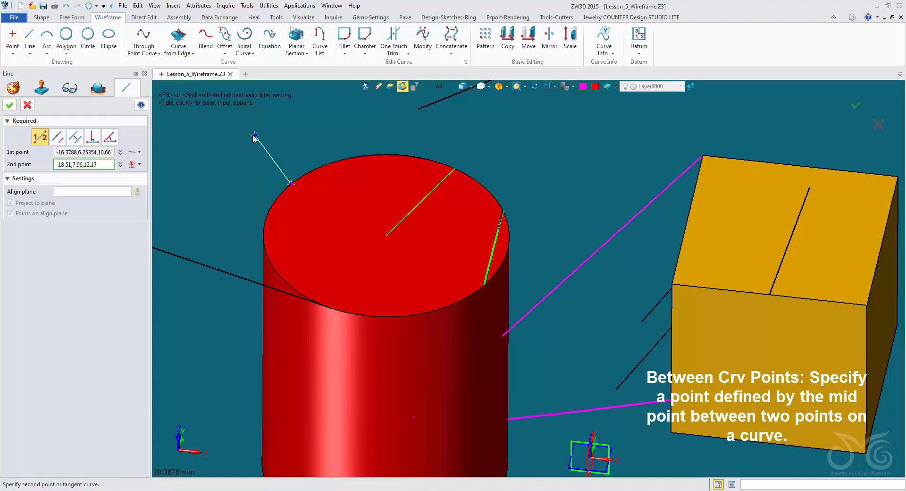
- Define the second point by Cv-Sf Intersection, taking the lower magenta line as the curve with the Curve pick filter
right_click(254, 137)
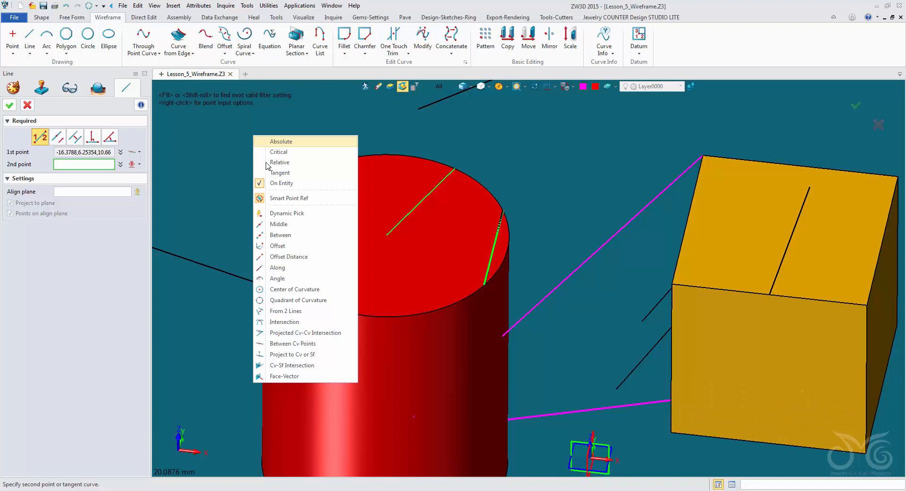
click(306, 365)
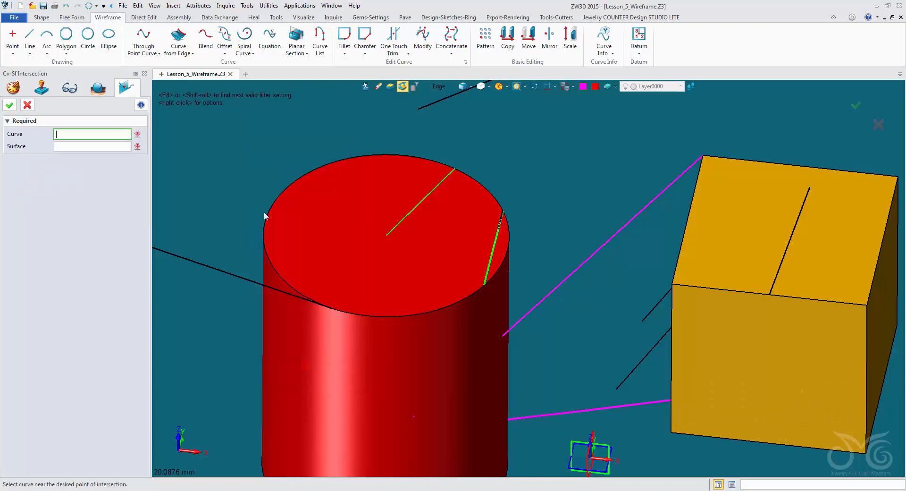
middle_drag(233, 171, 211, 78)
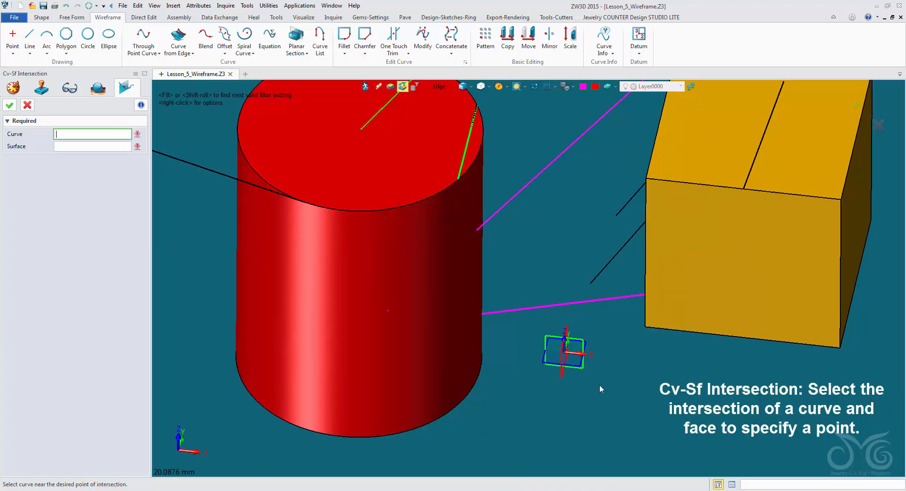
middle_drag(598, 389, 642, 422)
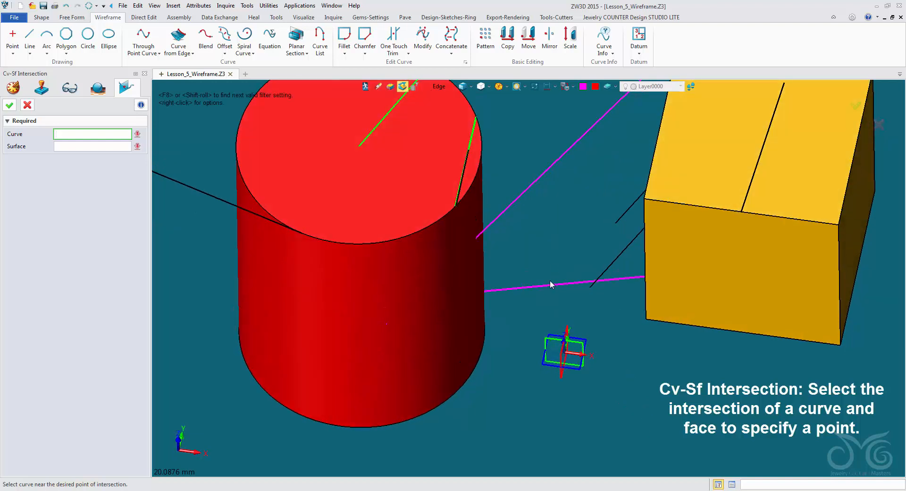
click(439, 87)
click(456, 136)
click(548, 285)
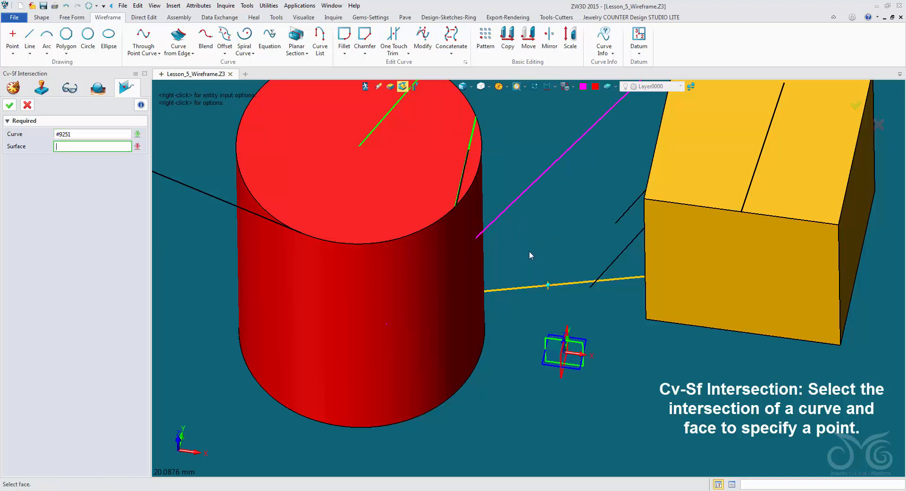
- Use the red datum plane as the intersecting surface and accept the line
click(558, 379)
mouse_move(613, 327)
right_down()
mouse_move(605, 348)
mouse_move(581, 295)
right_up()
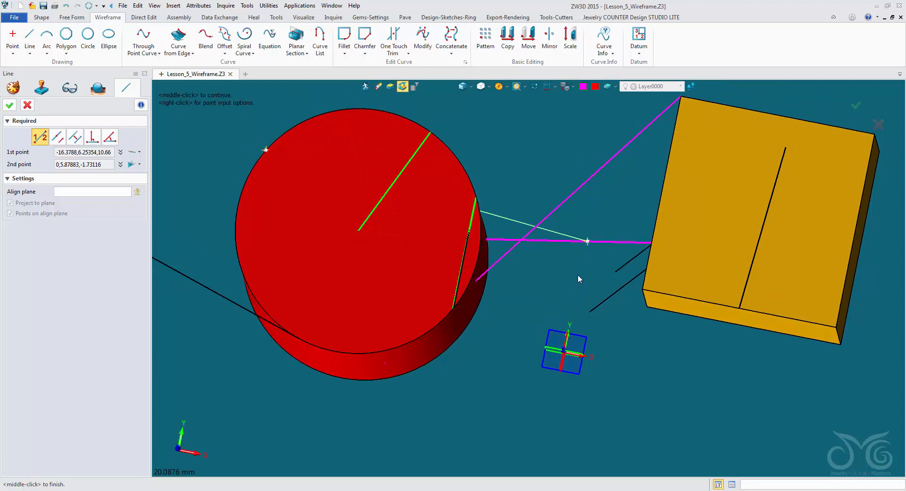
middle_click(566, 290)
- Start another line whose first point uses Face-Vector with the cylinder's side face and the datum's X axis
middle_click(565, 290)
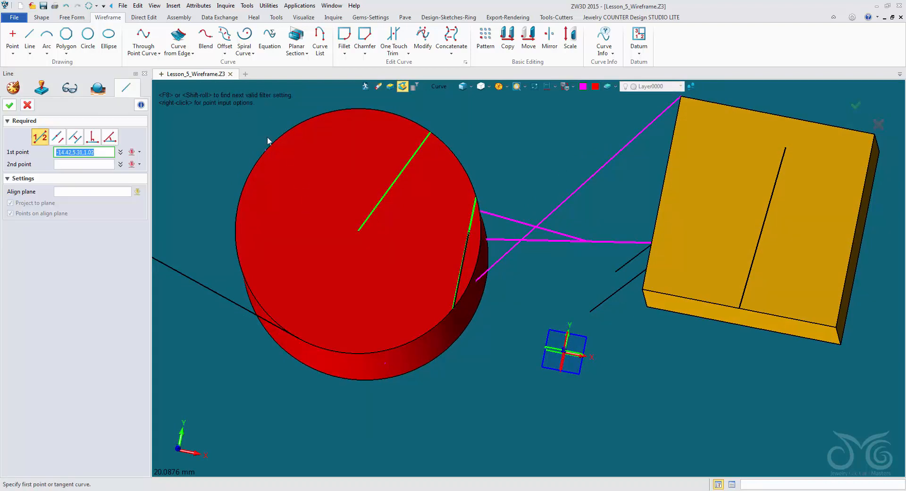
right_click(212, 124)
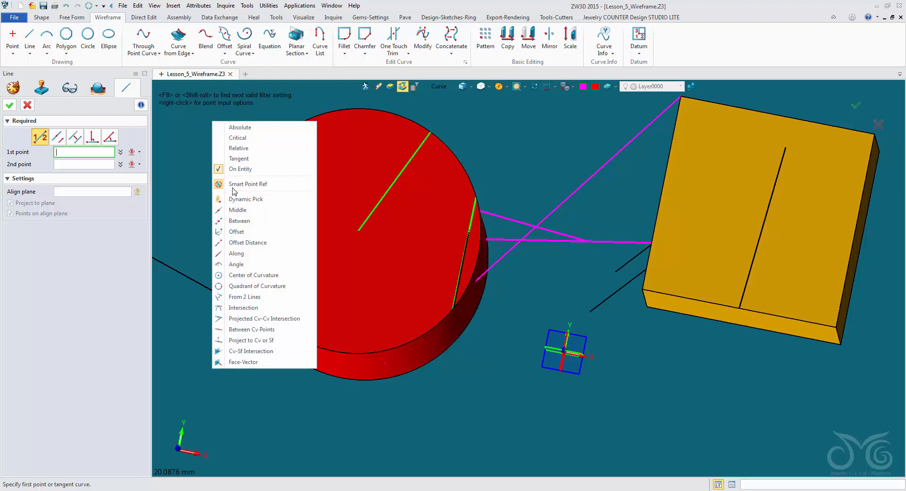
click(234, 362)
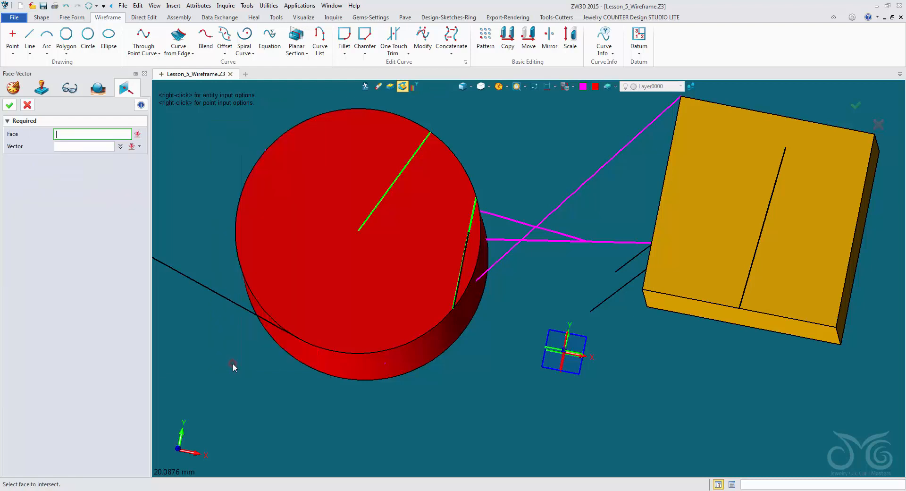
middle_drag(228, 354, 231, 338)
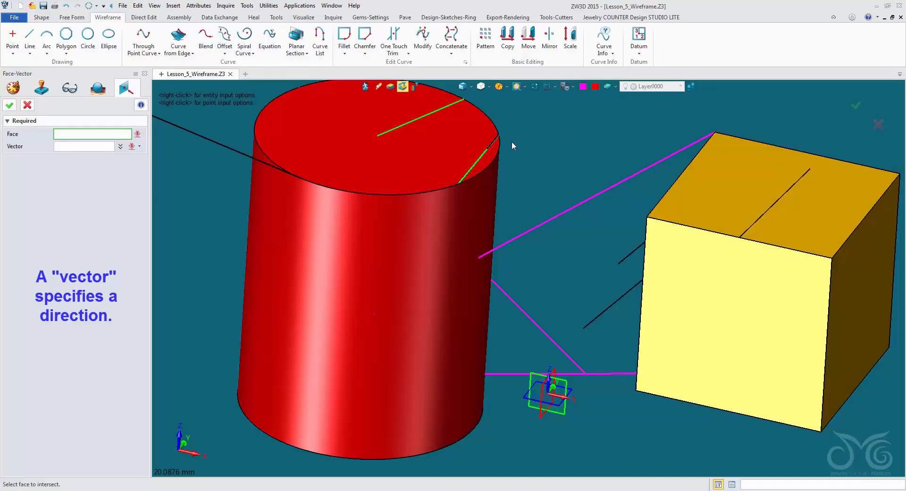
click(442, 166)
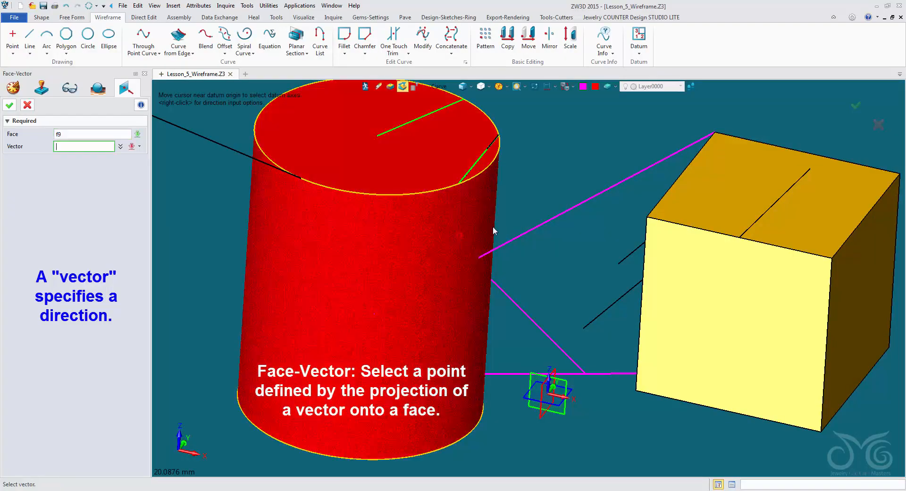
click(547, 222)
mouse_move(555, 189)
right_down()
mouse_move(562, 240)
mouse_move(598, 222)
mouse_move(572, 214)
mouse_move(536, 236)
mouse_move(560, 196)
right_up()
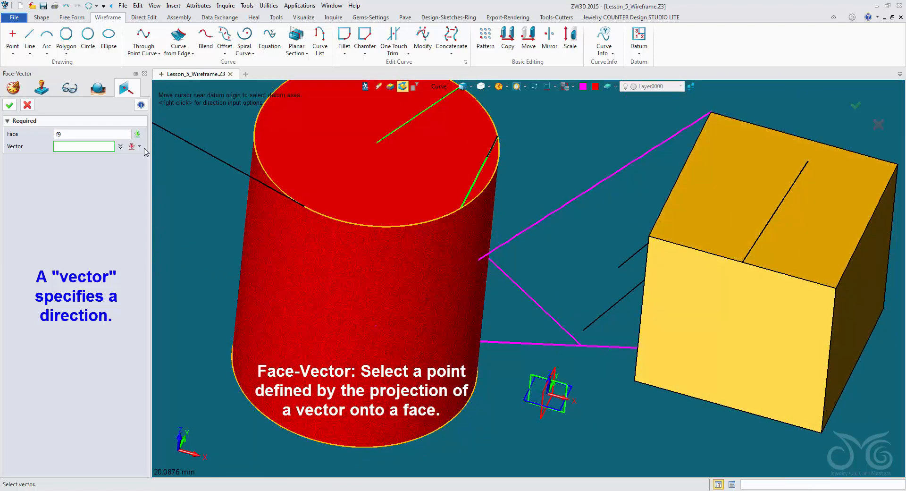
click(538, 395)
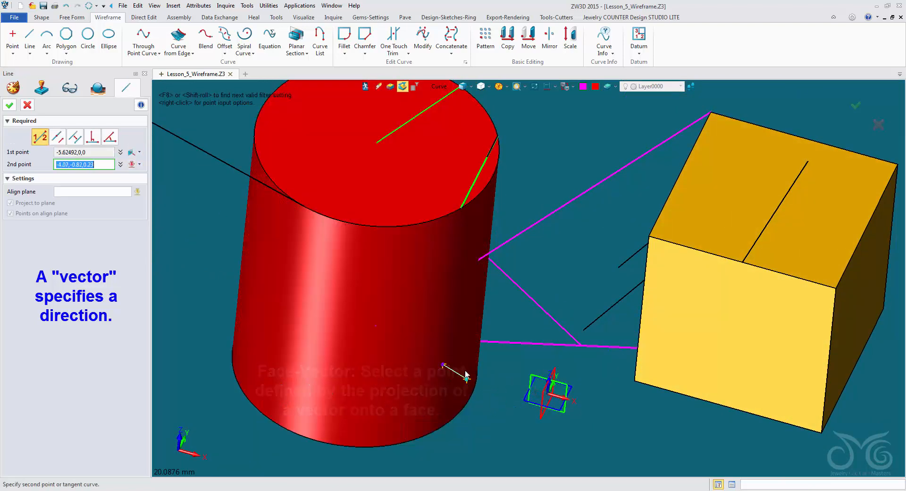
- Place the second point in empty space beside the cylinder, away from the block, at about -18.63,-2.39,6.51 and accept the line
mouse_move(465, 389)
right_down()
mouse_move(456, 359)
mouse_move(454, 378)
right_up()
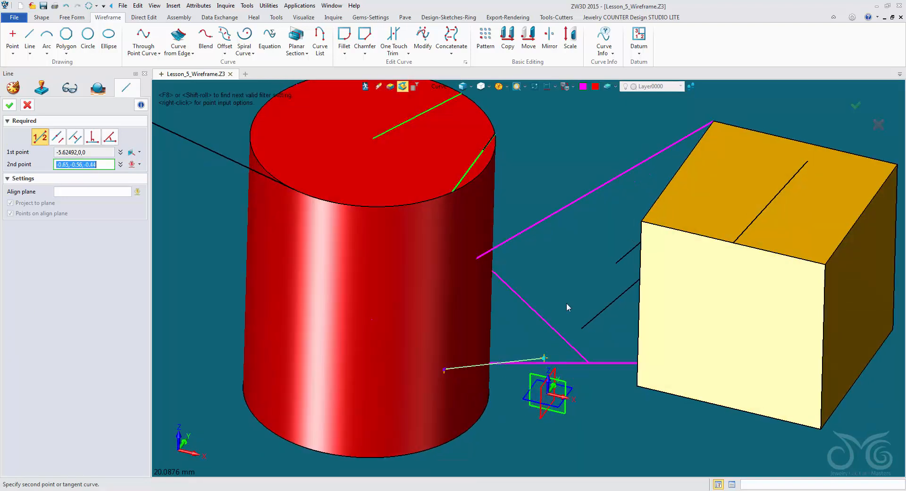
click(567, 282)
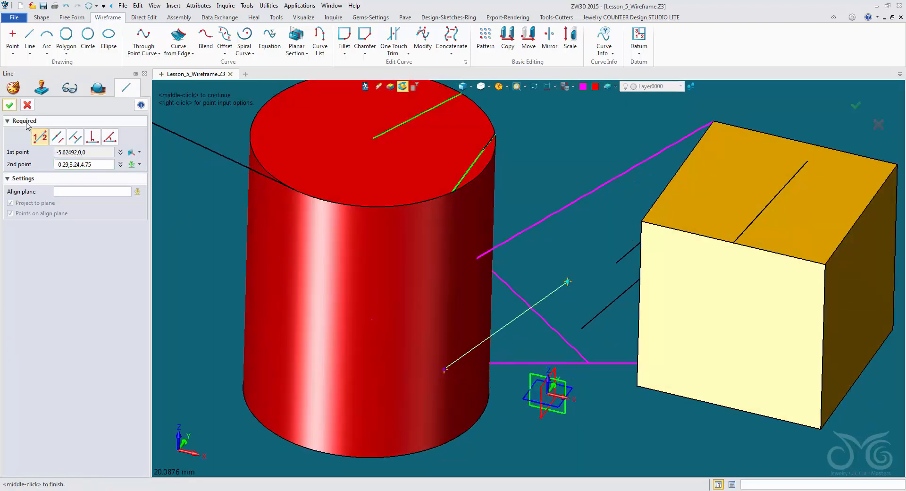
click(107, 166)
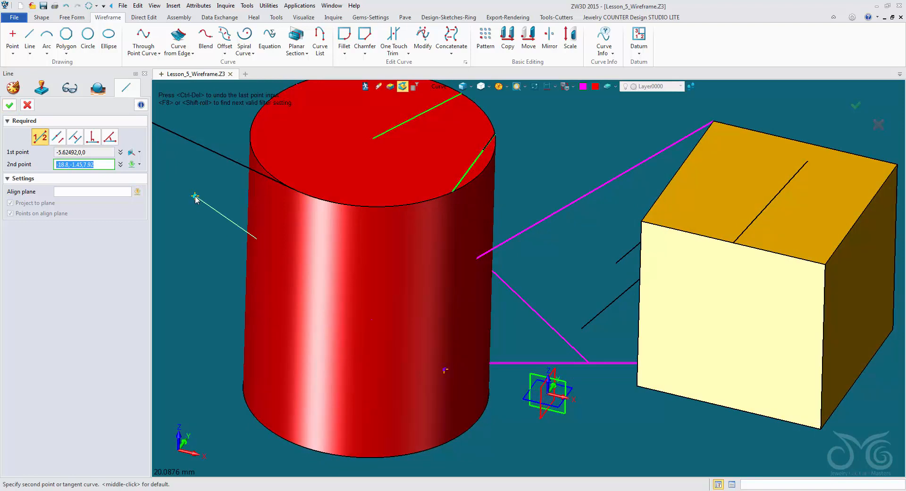
right_click(195, 198)
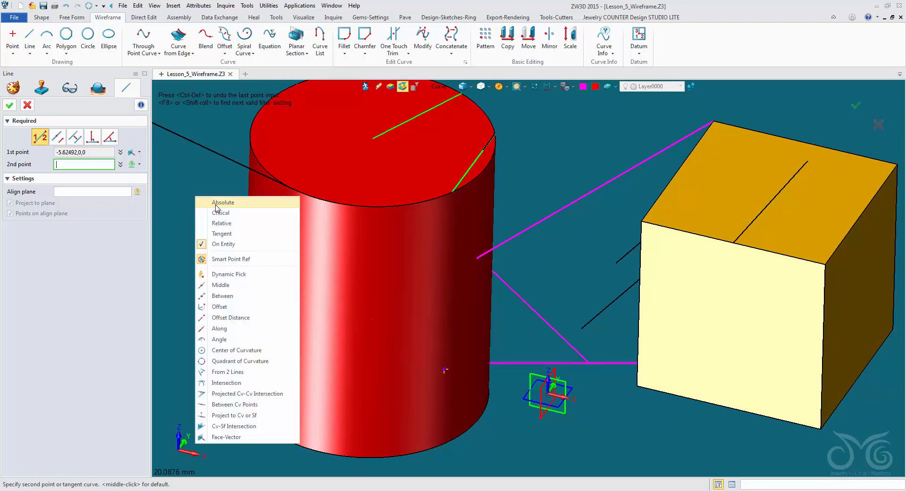
click(231, 277)
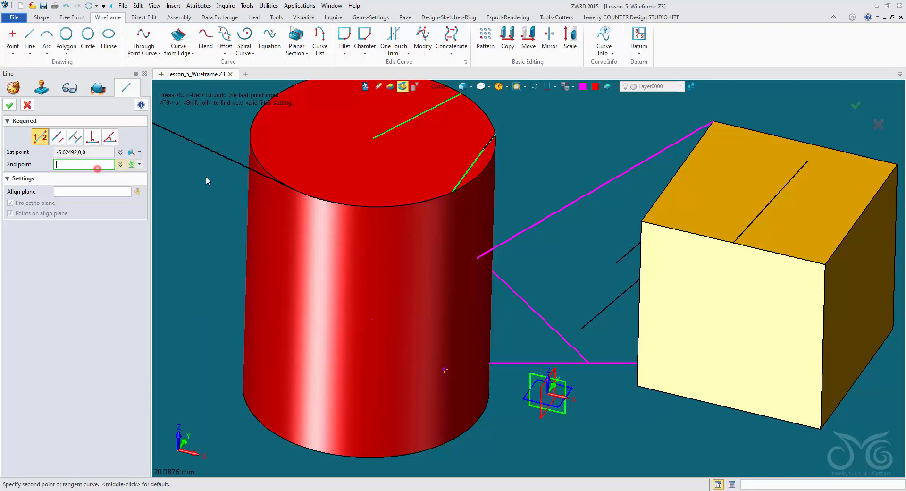
click(191, 230)
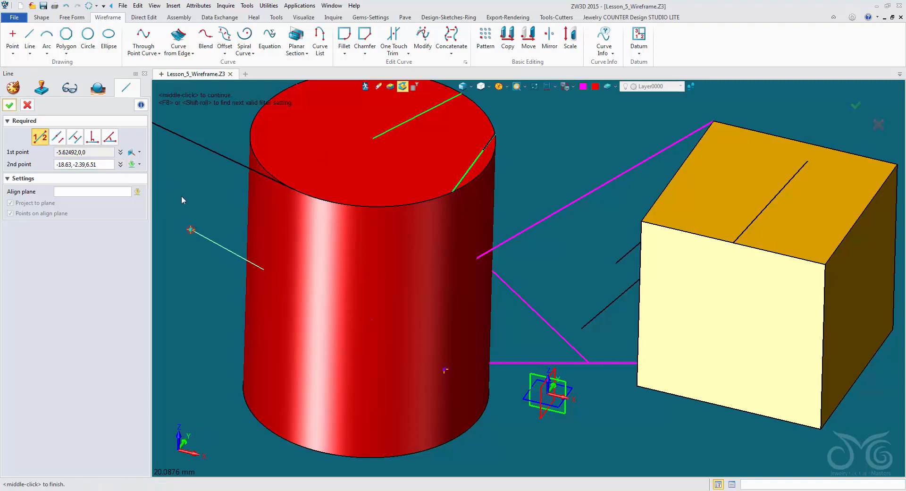
click(9, 104)
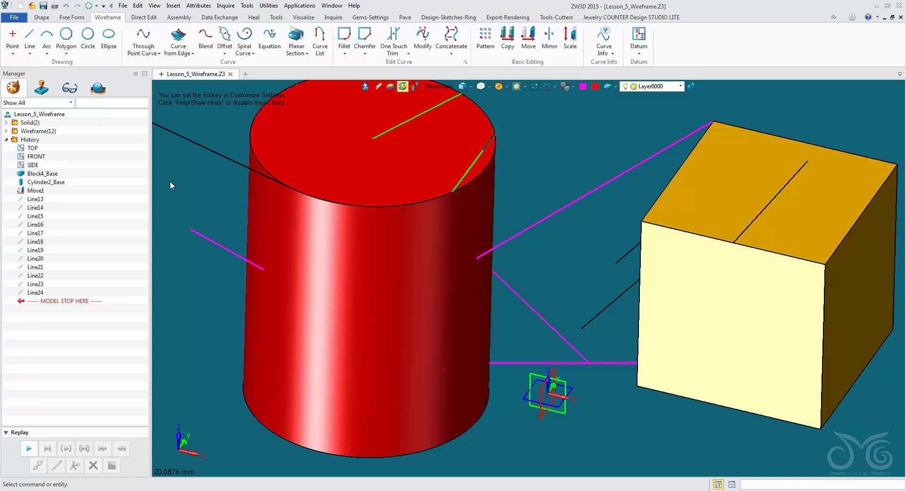
- Start a one-sided Extrude of the magenta line running from the cylinder to the block's top corner, with an end distance of about 9 mm
click(41, 17)
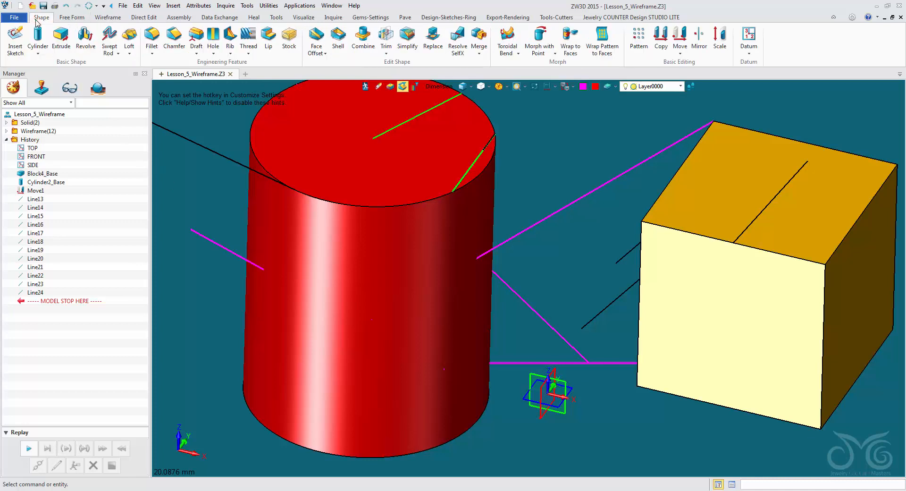
click(61, 37)
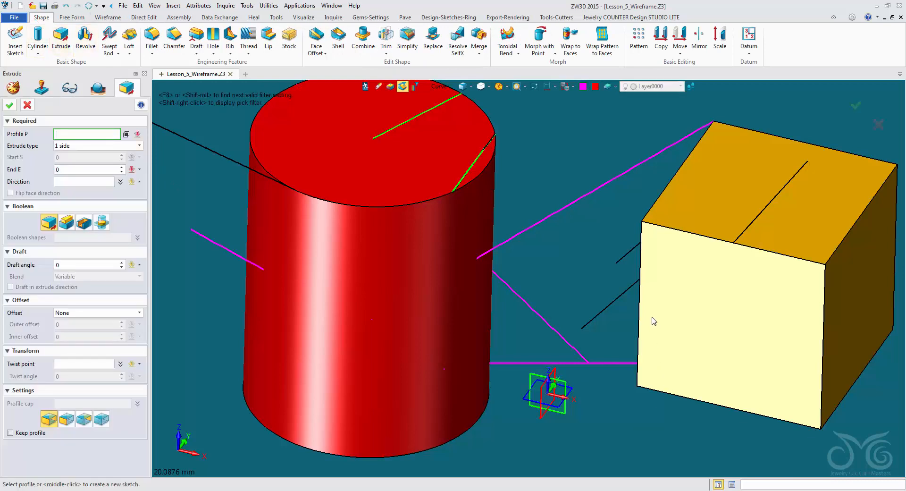
click(586, 197)
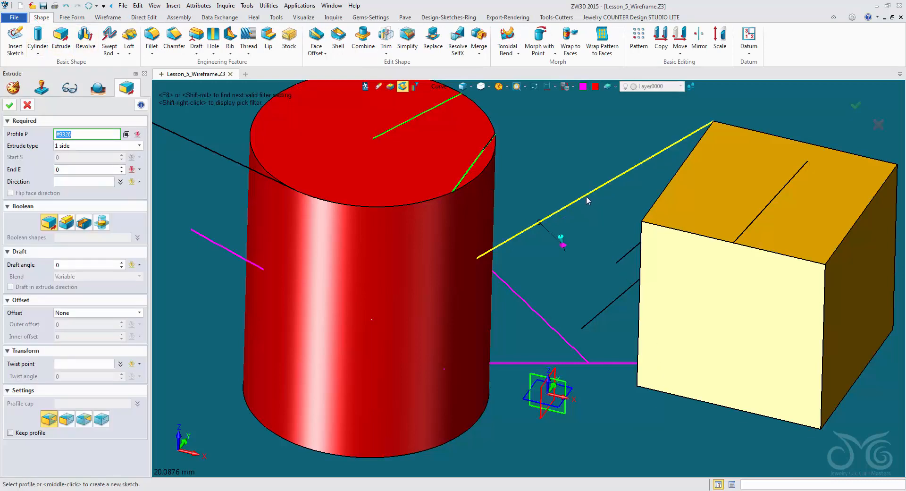
middle_click(587, 200)
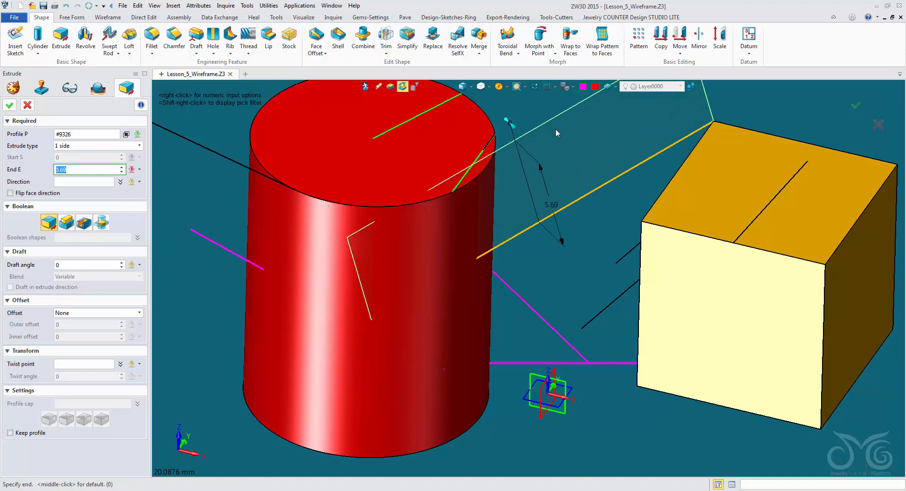
middle_drag(527, 78, 533, 174)
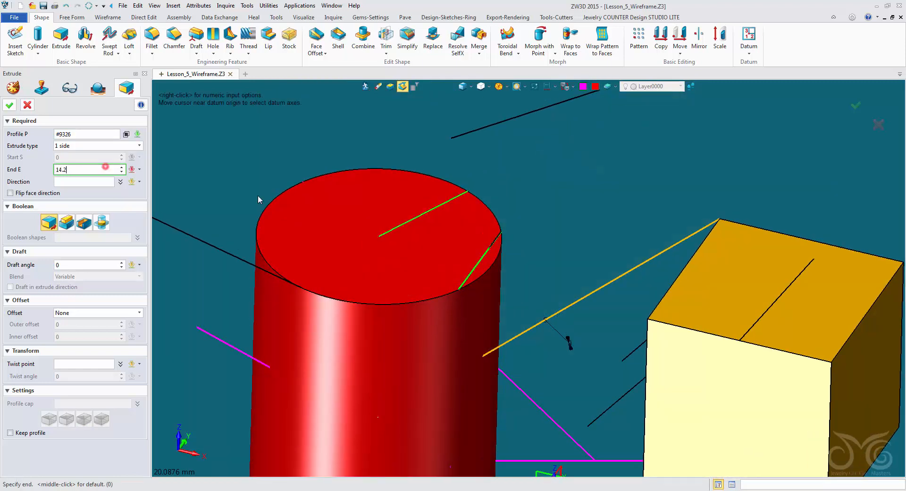
click(543, 178)
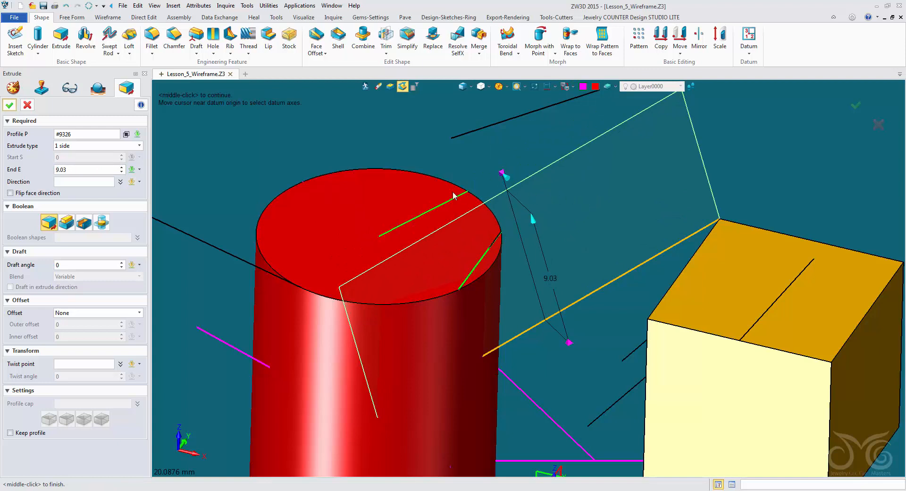
- Set the extrusion direction to the X axis using the direction input options
click(75, 182)
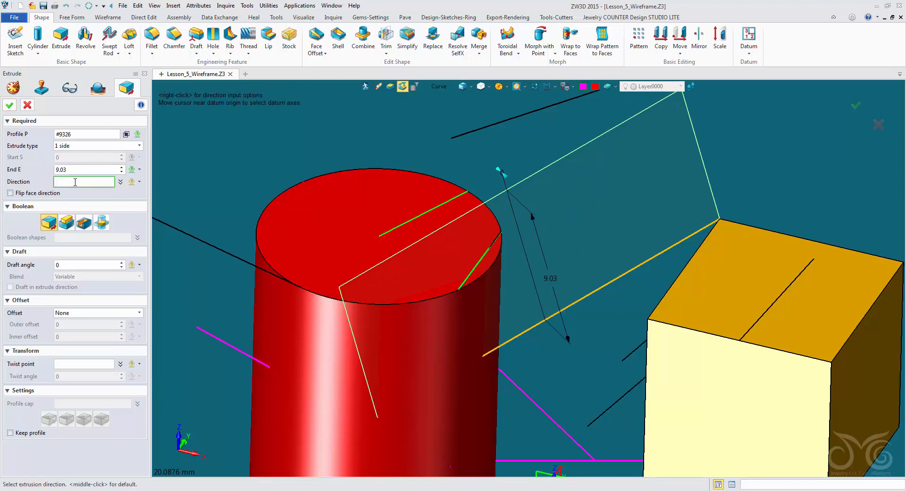
click(140, 182)
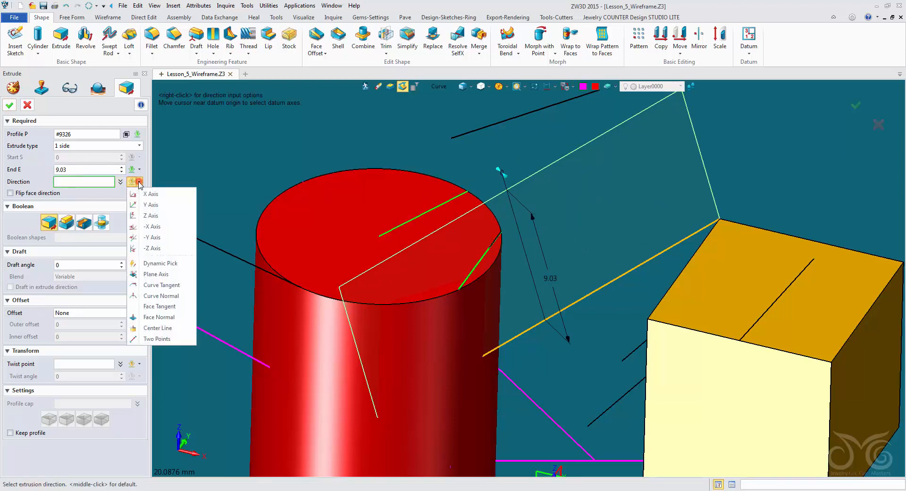
click(199, 162)
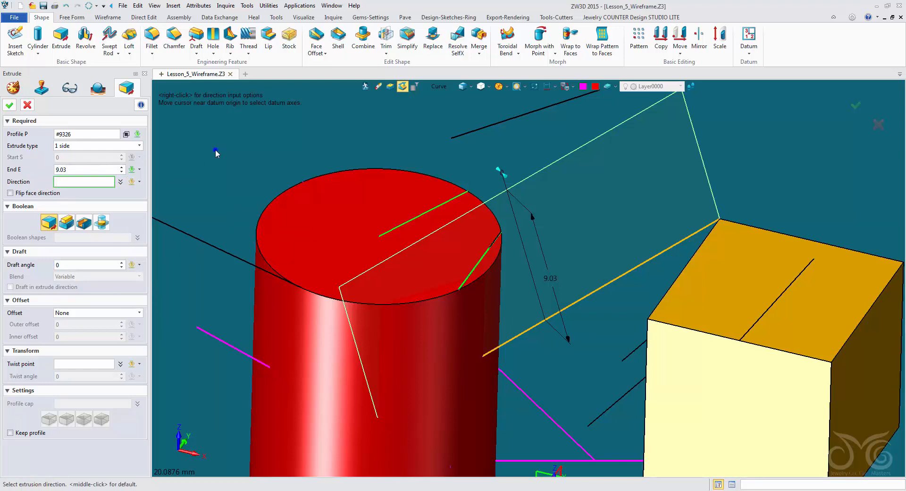
right_click(215, 149)
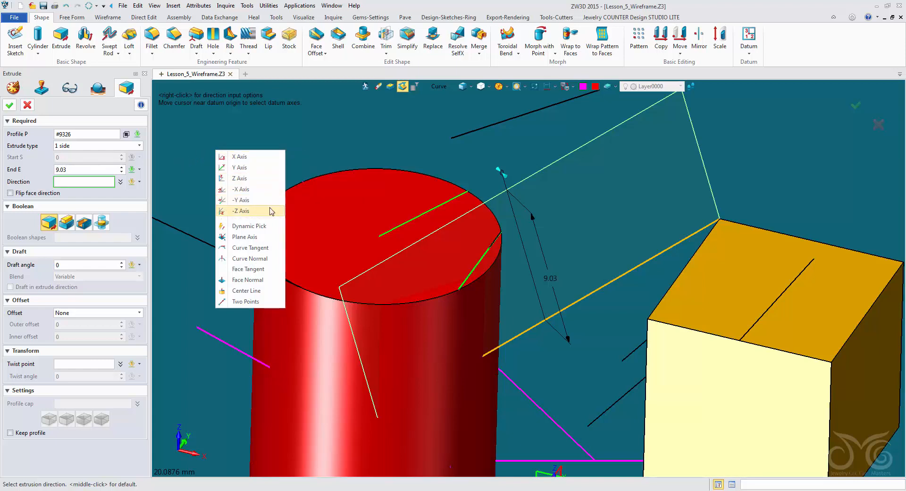
click(278, 157)
scroll(313, 169, down, 3)
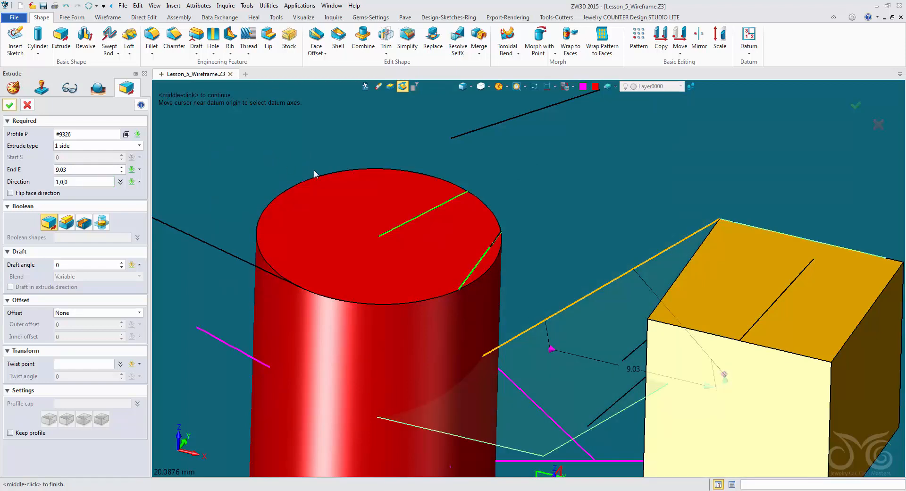
right_drag(609, 198, 616, 158)
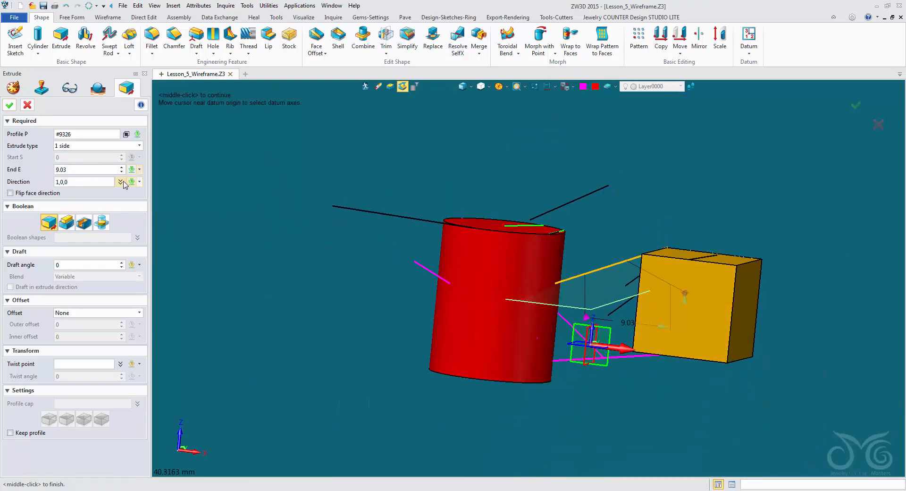
- Try the Z axis and the -X axis as extrusion directions
click(139, 182)
click(157, 211)
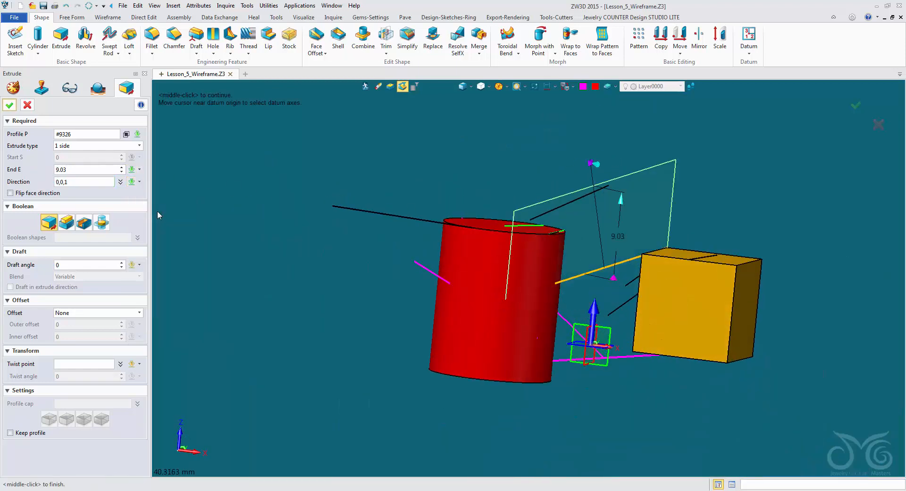
click(139, 182)
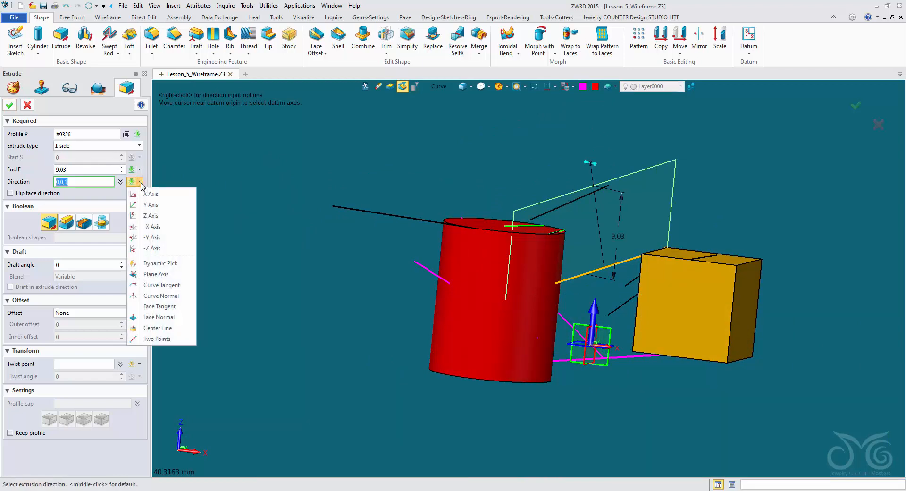
click(148, 226)
- Return the extrusion direction to the positive X axis
click(139, 181)
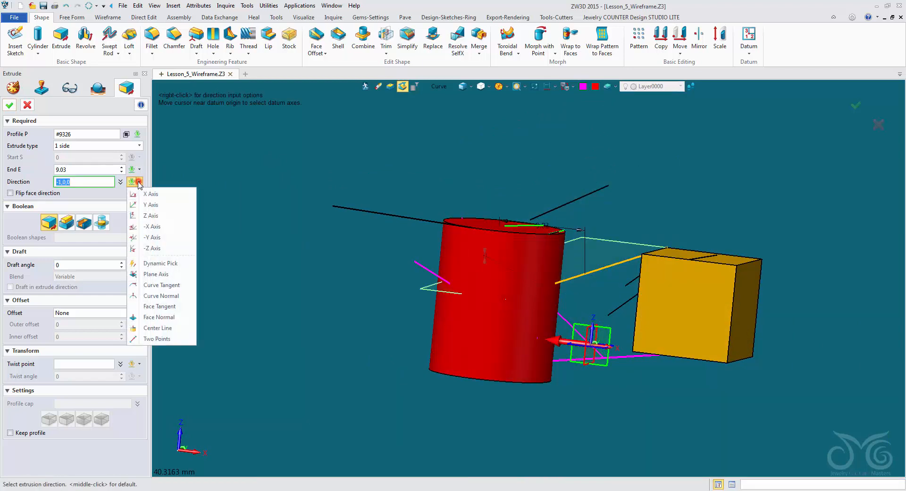
click(99, 181)
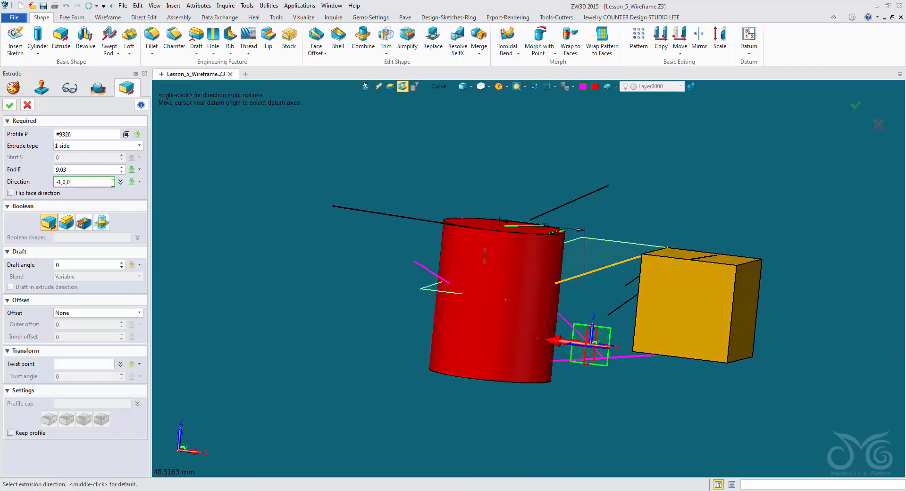
click(139, 182)
click(145, 193)
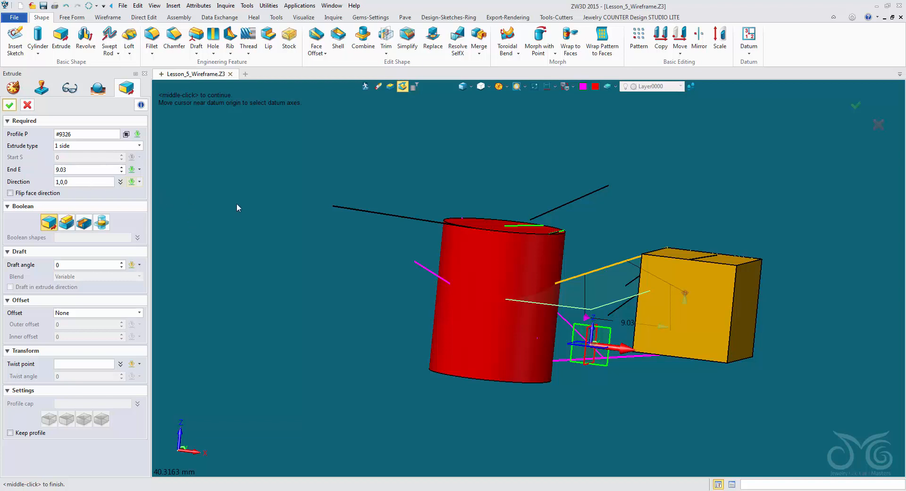
- Try the long black line touching the cylinder's top edge, and the Dynamic Pick option, as extrusion directions
click(92, 183)
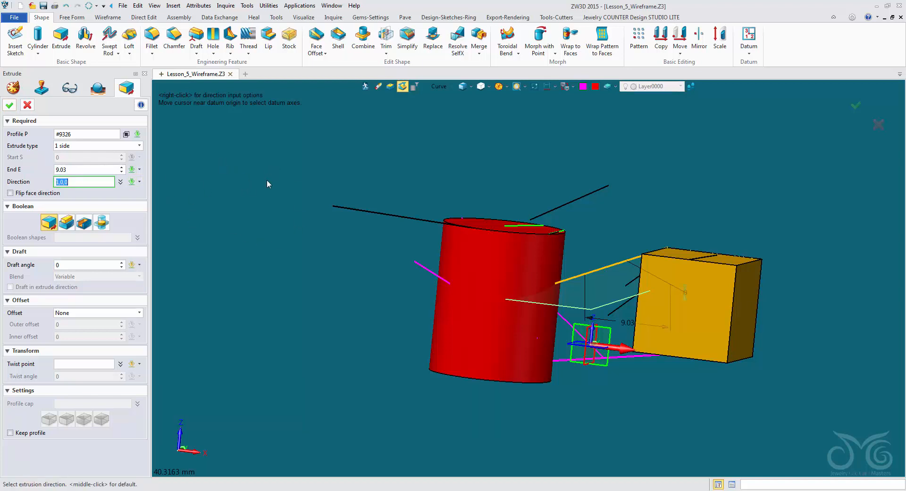
right_click(276, 191)
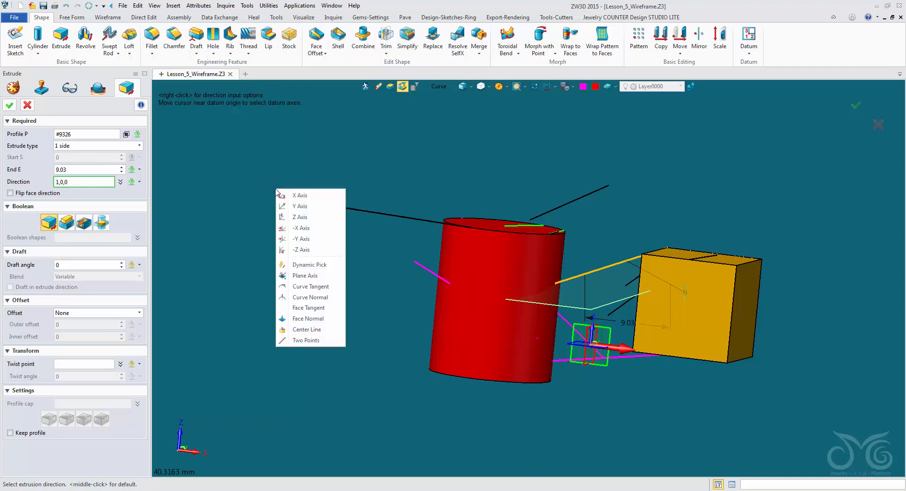
click(90, 182)
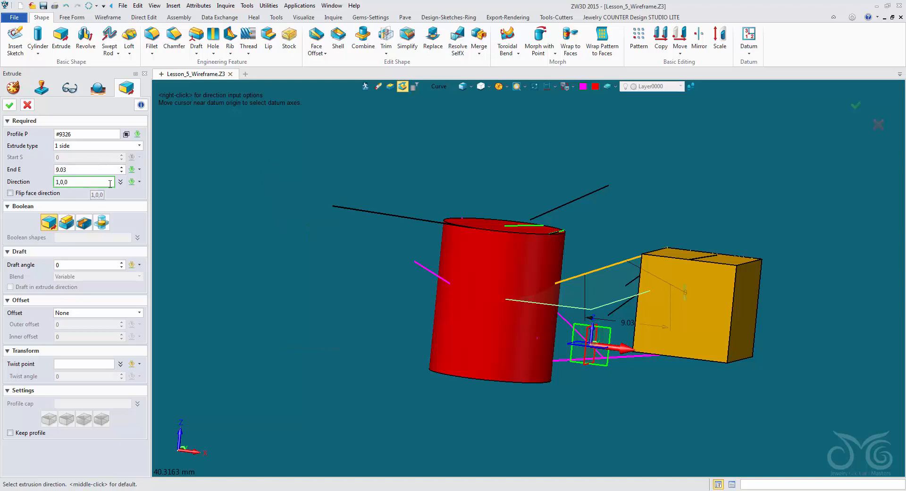
right_drag(473, 176, 473, 202)
click(404, 212)
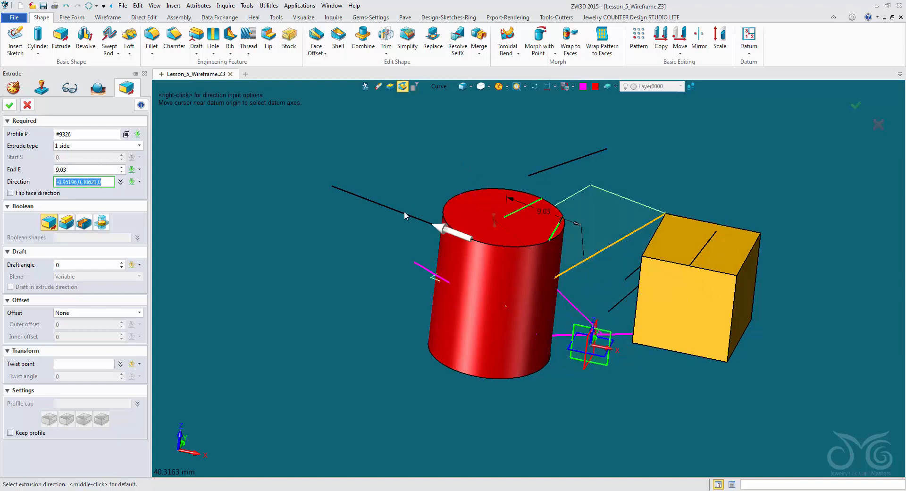
click(349, 196)
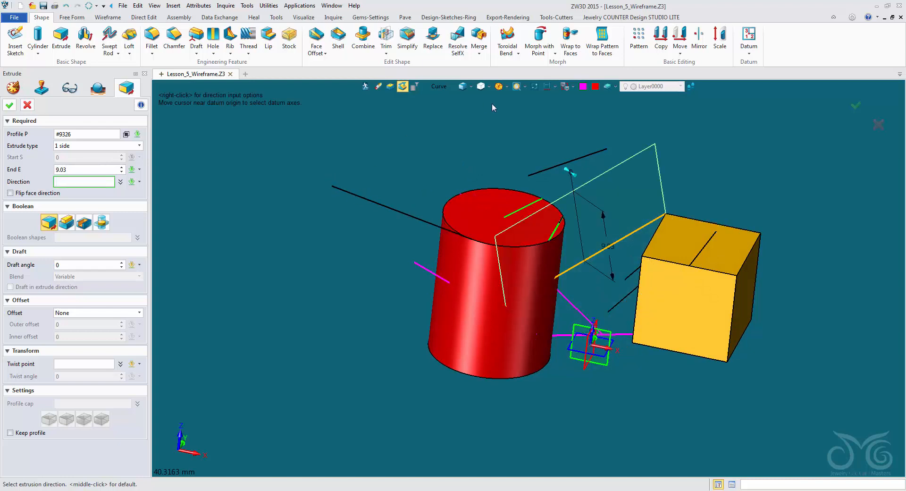
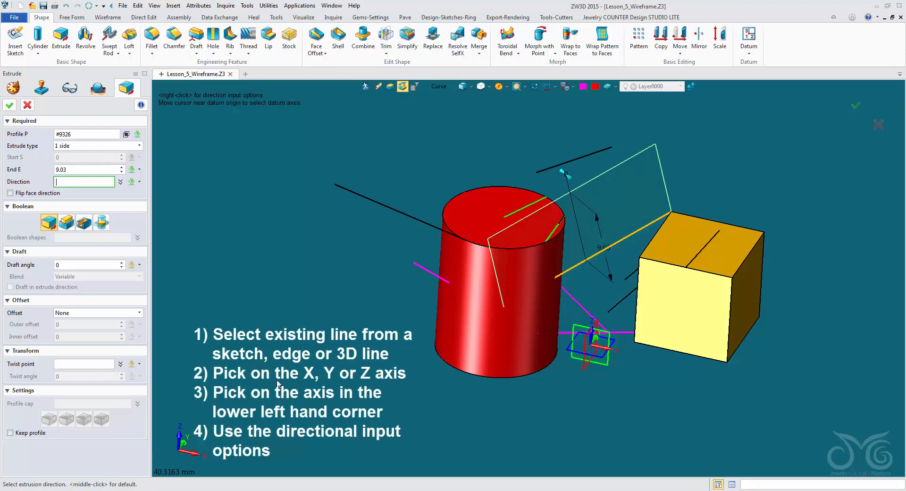
click(141, 181)
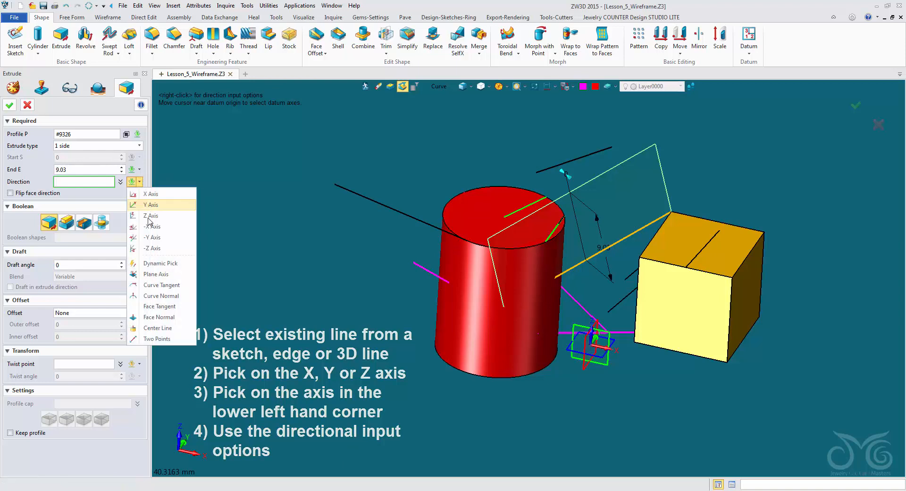
click(169, 264)
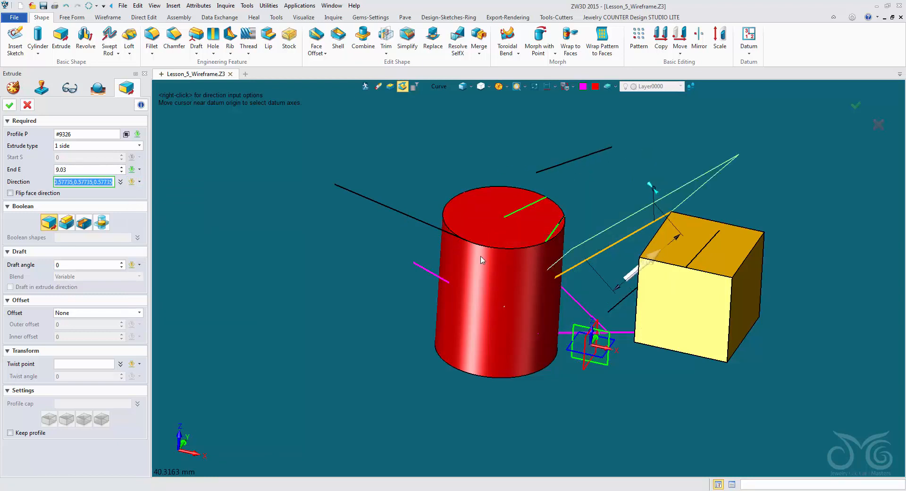
- Define the extrusion direction by Plane Axis, using the X axis of the block's dark side face, and cancel the Extrude
right_click(272, 186)
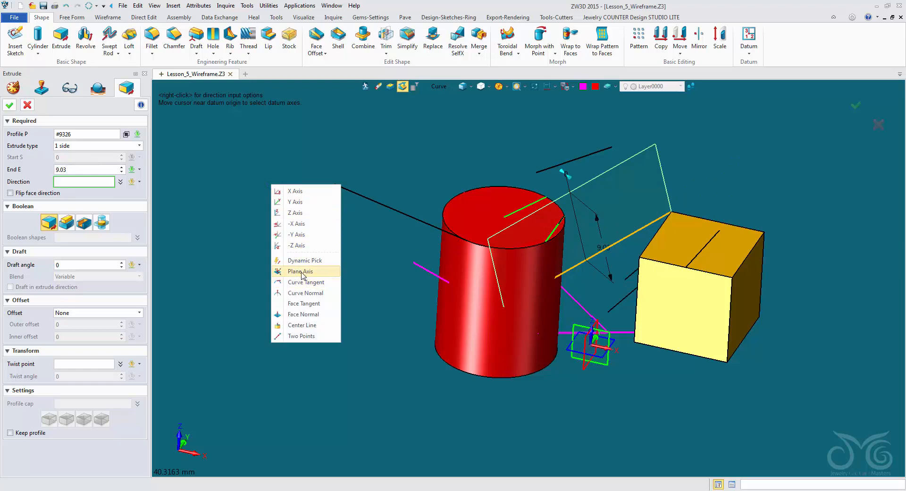
click(284, 274)
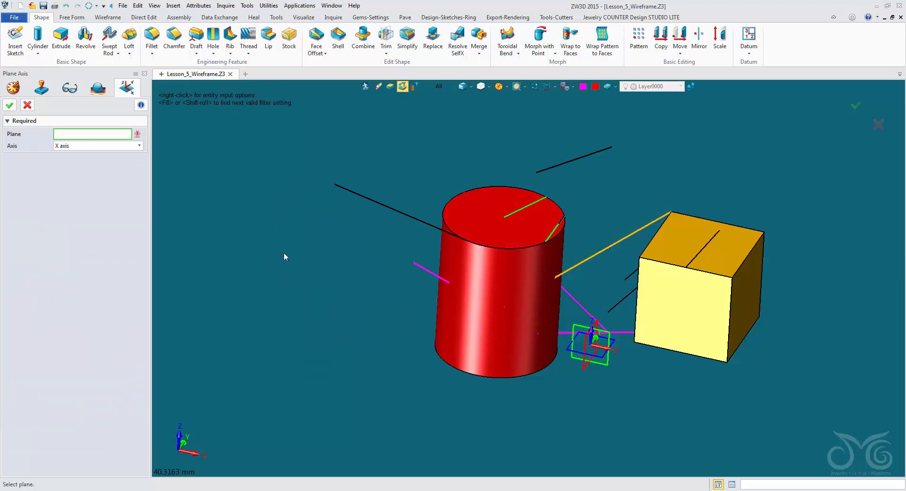
right_drag(285, 250, 264, 253)
right_drag(767, 392, 780, 394)
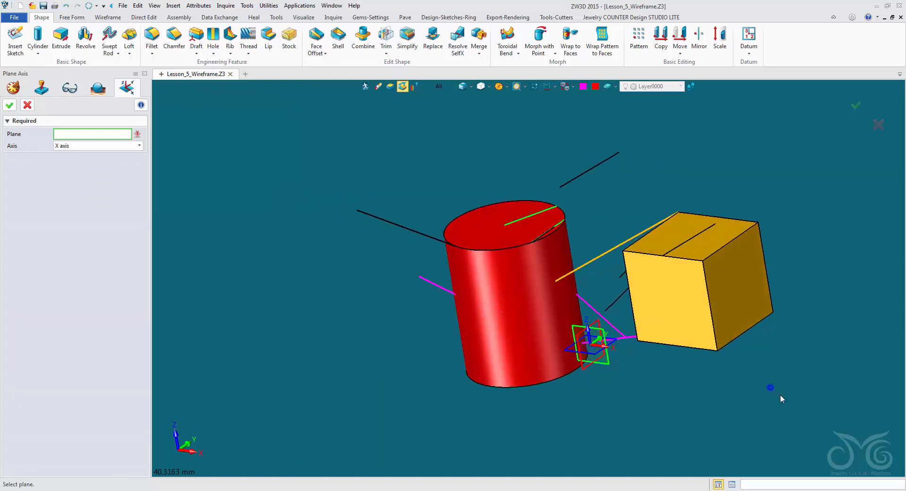
click(739, 274)
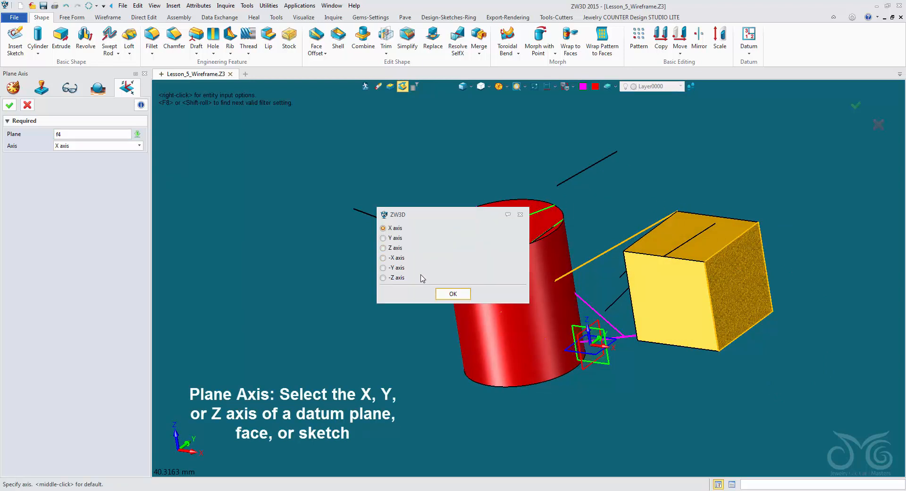
click(443, 293)
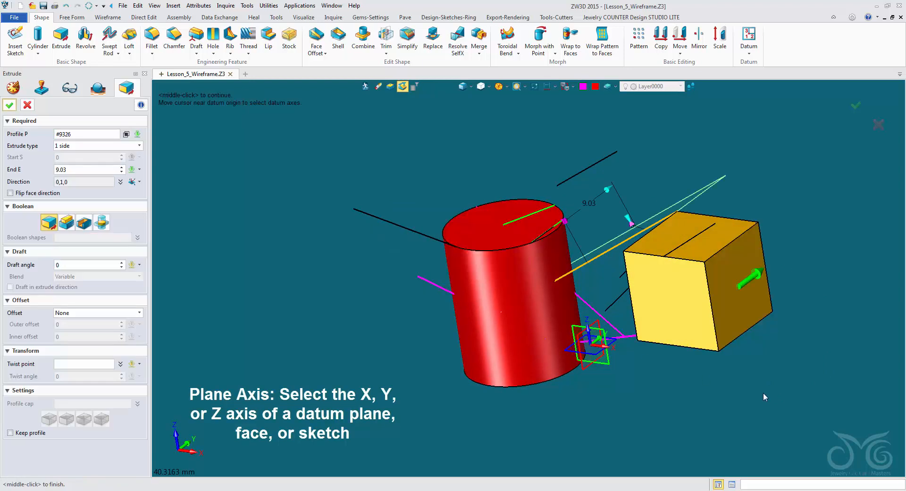
mouse_move(763, 392)
right_down()
mouse_move(750, 393)
mouse_move(761, 393)
right_up()
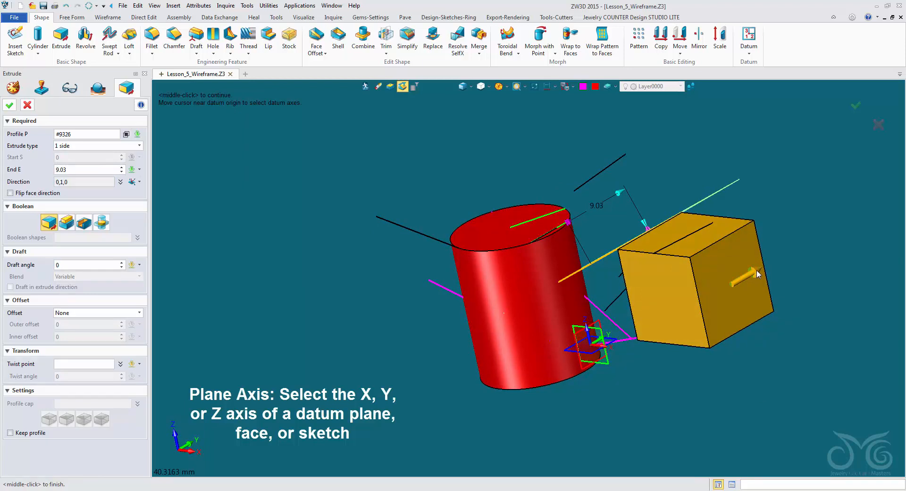
right_drag(745, 276, 697, 396)
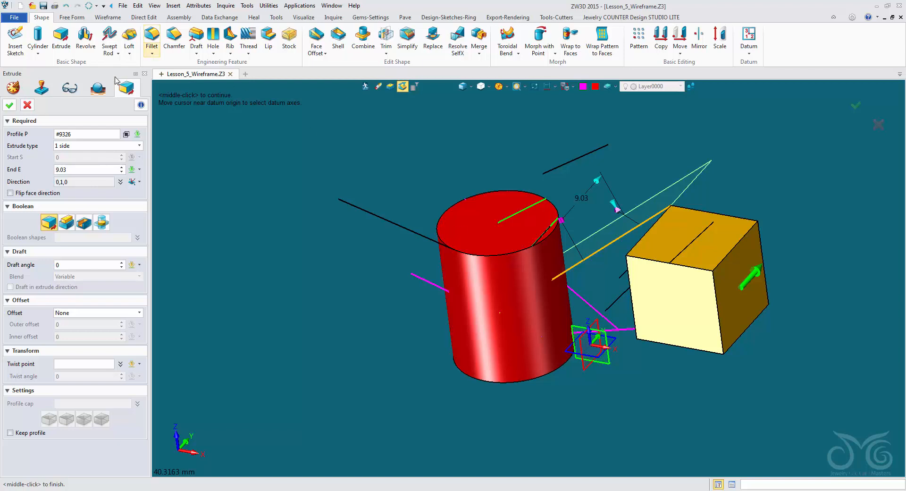
click(27, 104)
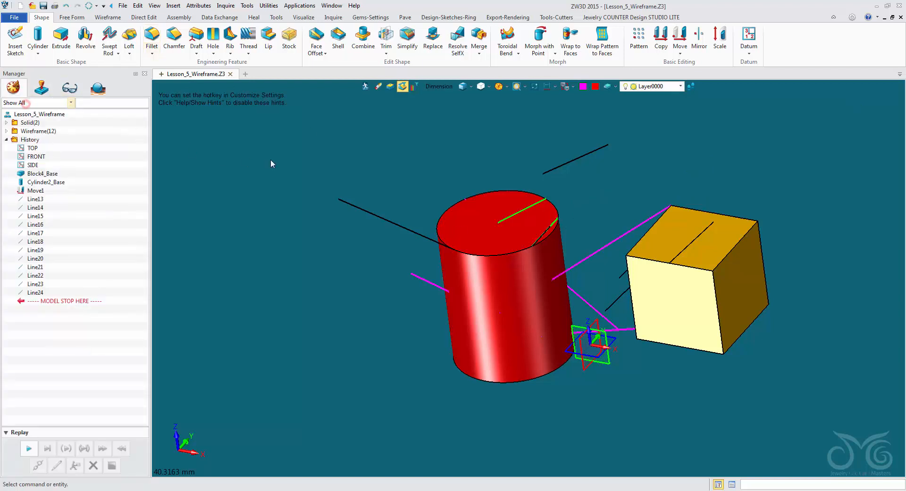
- Start a datum plane at the free end of the long black line beside the cylinder
right_click(344, 148)
click(343, 188)
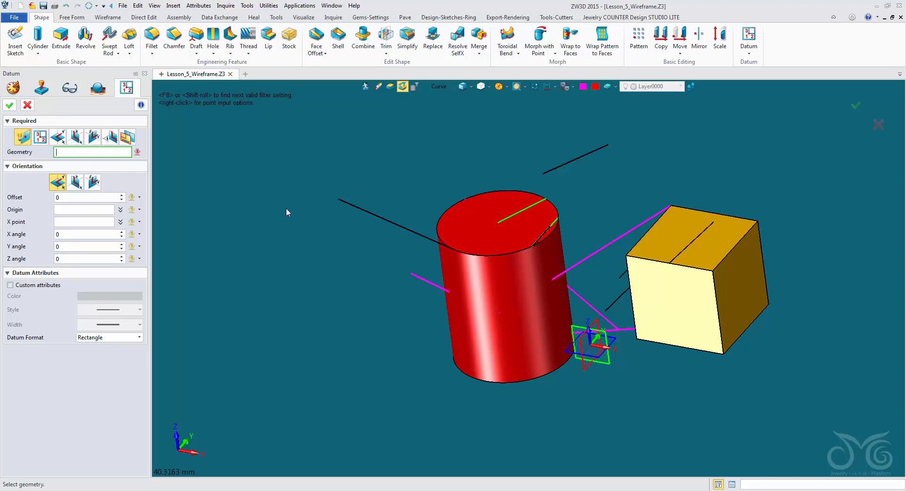
click(336, 198)
middle_drag(336, 200, 308, 232)
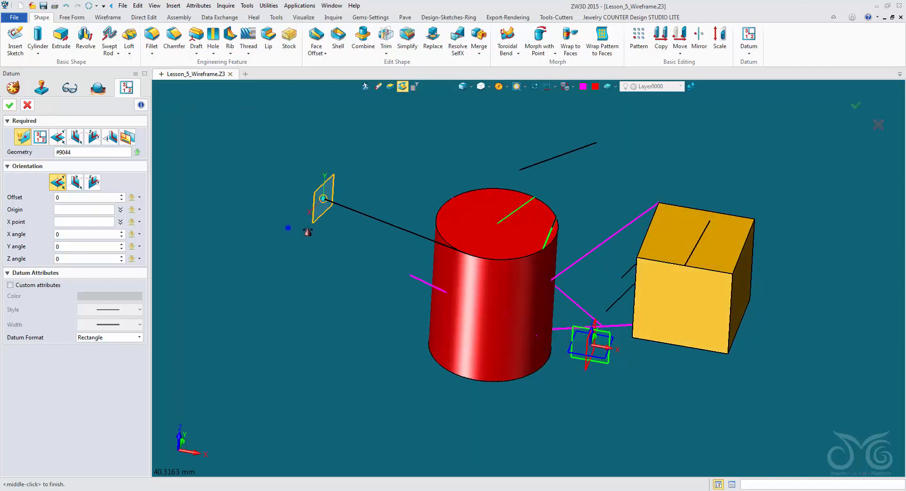
right_drag(308, 232, 309, 235)
- Rotate the datum plane by an X angle of -35 and a Y angle of -50, and create it
click(78, 234)
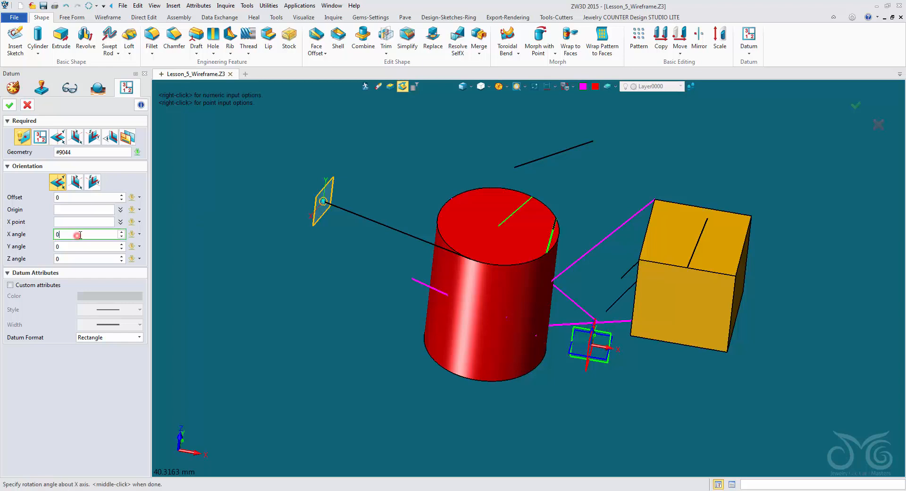
scroll(76, 235, down, 7)
click(70, 246)
scroll(70, 247, down, 6)
scroll(70, 248, down, 4)
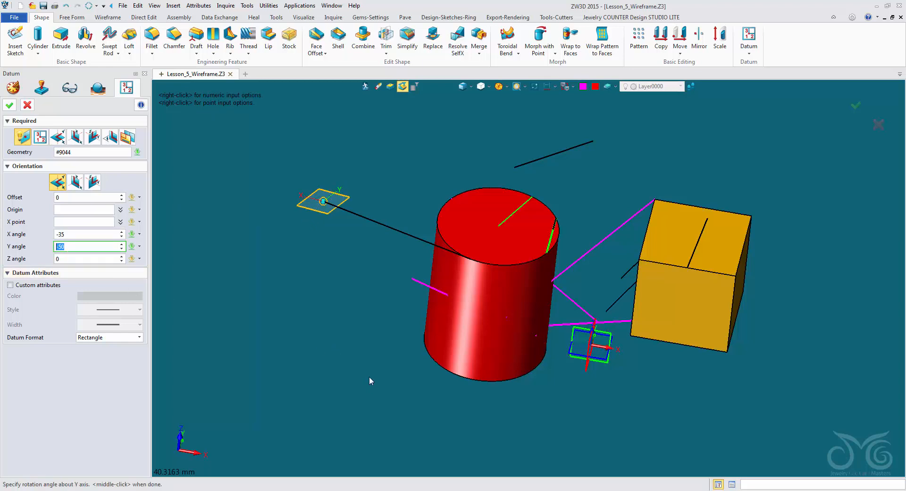
right_drag(350, 360, 351, 330)
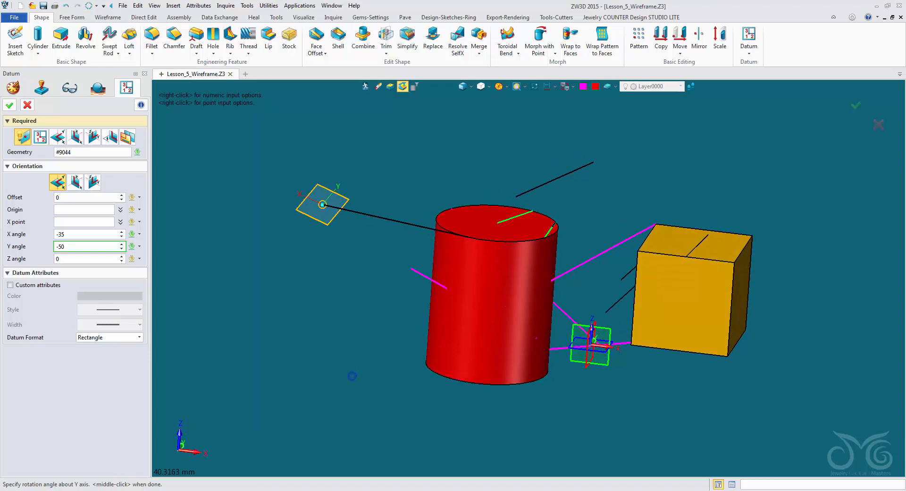
click(13, 105)
- Start an Extrude with the long black line touching the cylinder's top edge as the profile
click(61, 38)
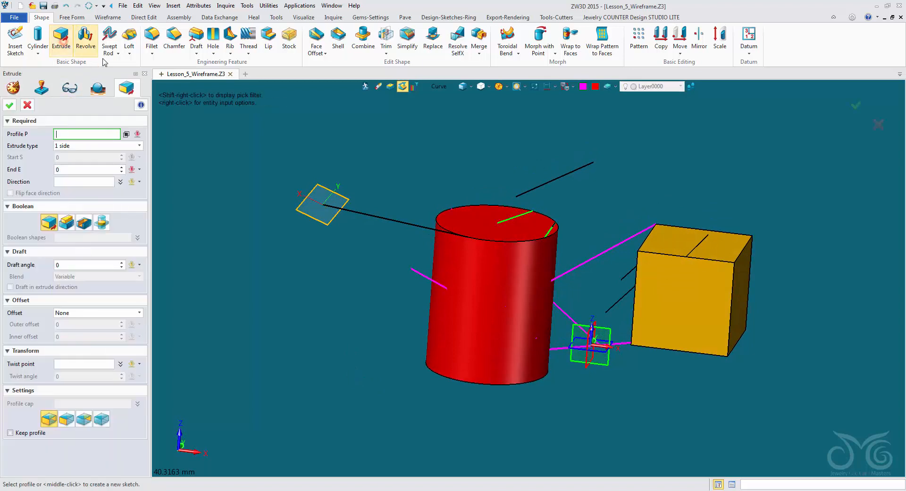
right_drag(326, 136, 364, 226)
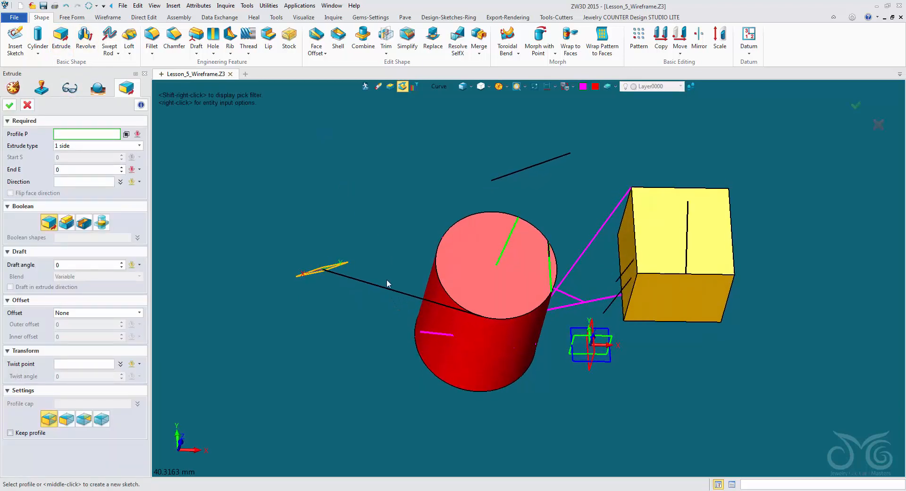
click(387, 292)
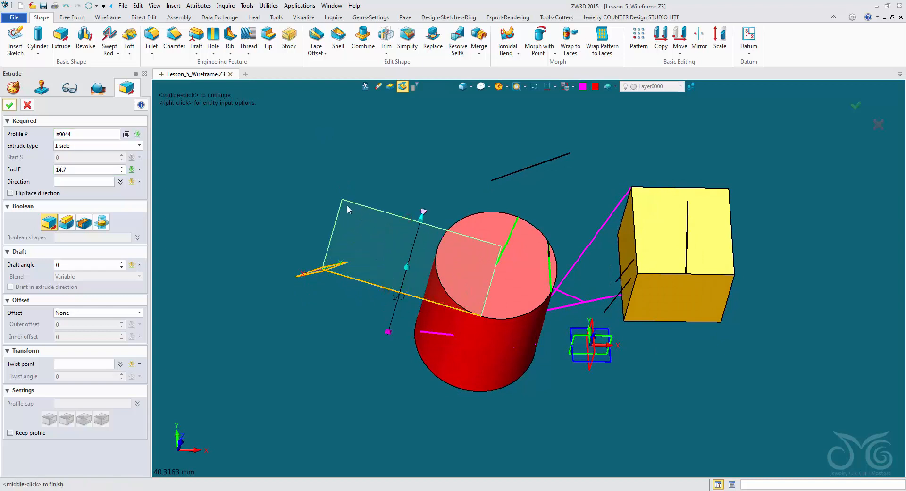
- Define the extrusion direction by Plane Axis, using the Z axis of the tilted datum plane at the line's end
click(94, 179)
right_drag(217, 226, 210, 190)
right_click(211, 191)
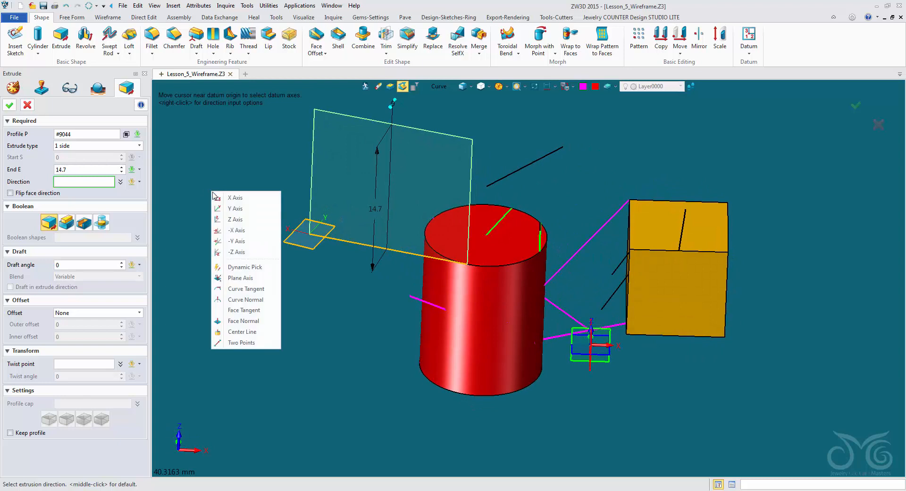
click(260, 278)
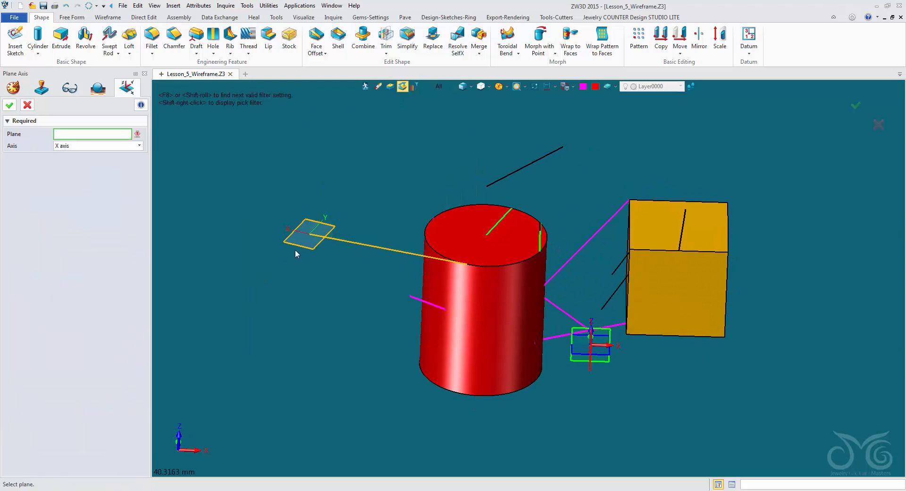
click(296, 253)
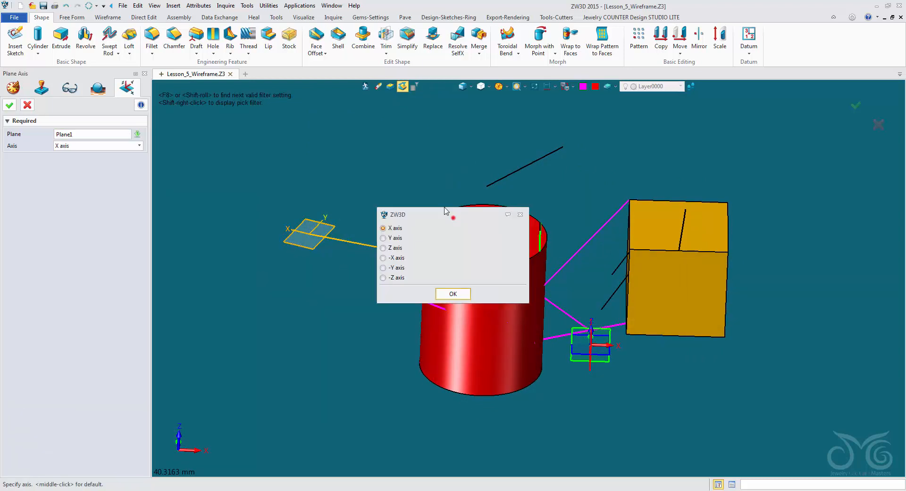
drag(443, 211, 257, 108)
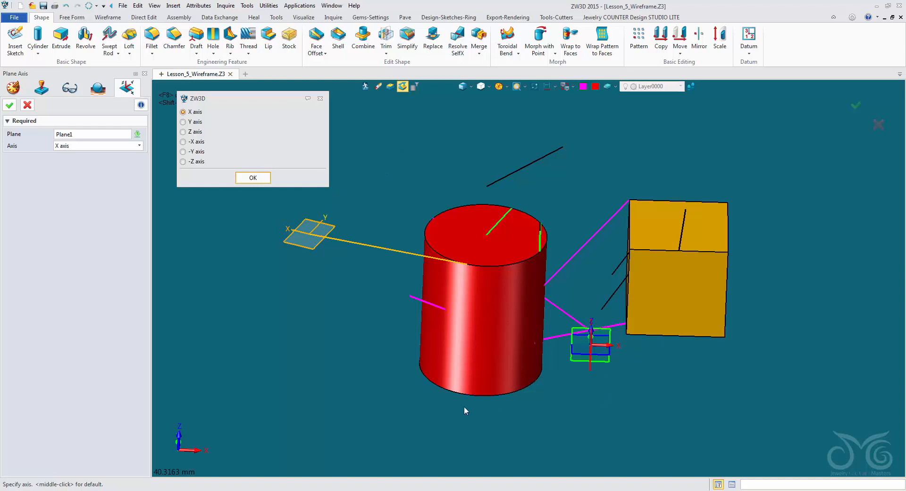
click(552, 387)
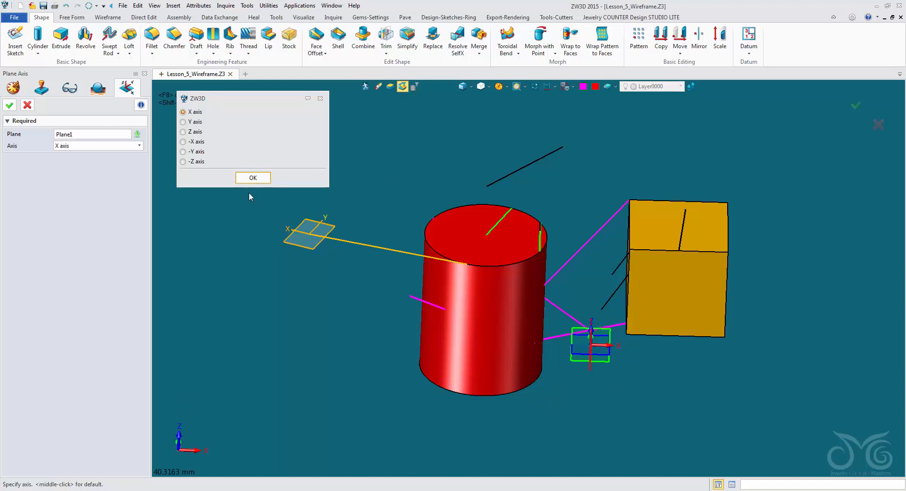
click(183, 131)
click(253, 177)
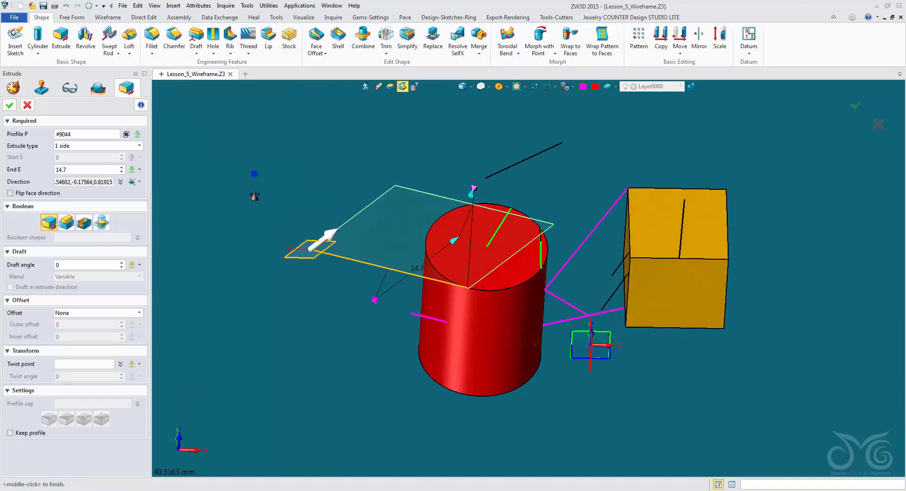
right_drag(250, 217, 256, 188)
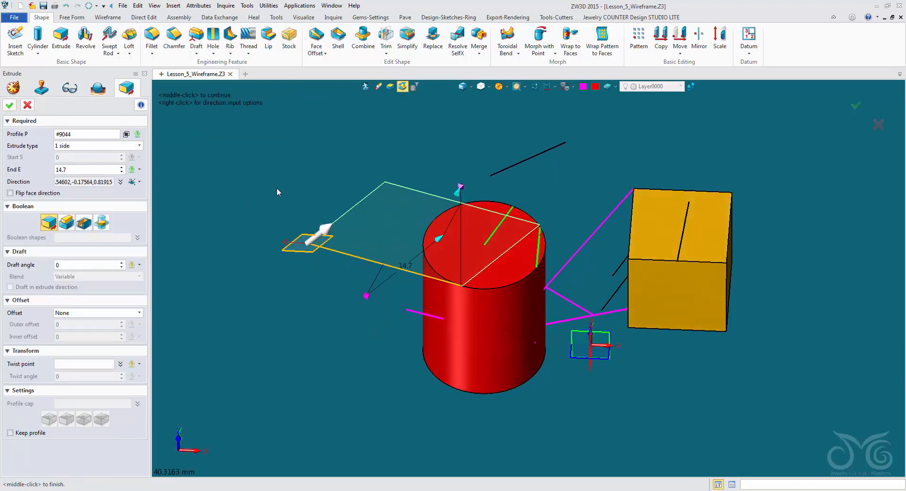
- Switch the extrusion direction to Curve Tangent and use the cylinder's circular top edge as the curve
click(140, 183)
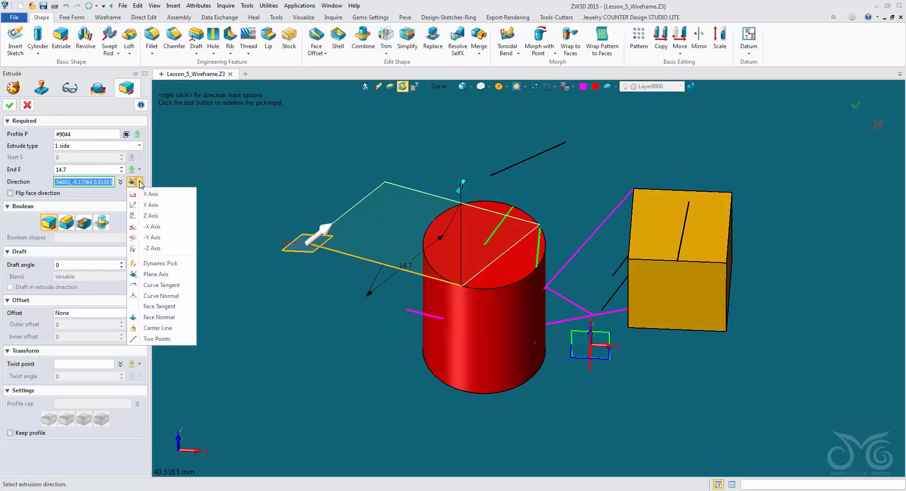
click(170, 285)
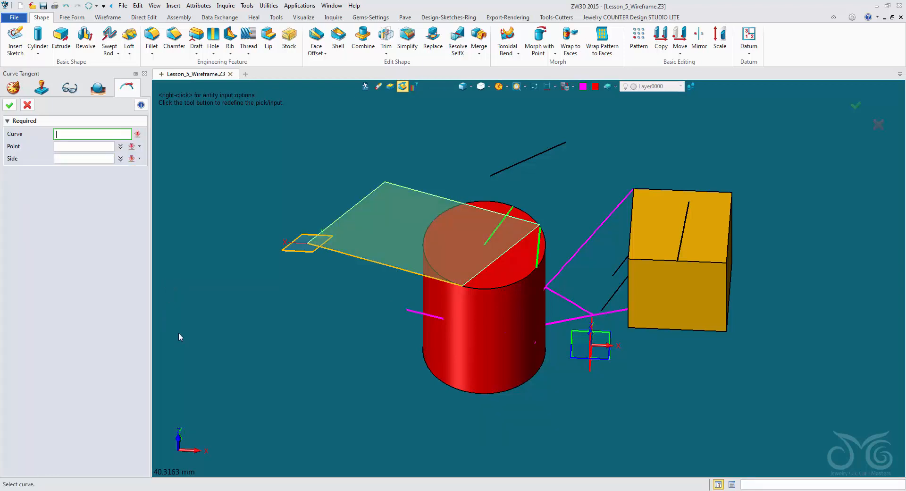
click(519, 163)
right_drag(565, 211, 563, 196)
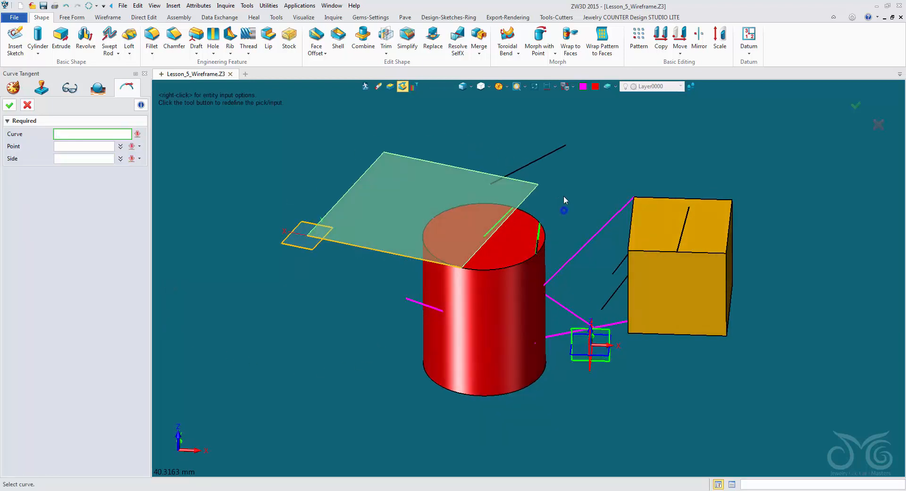
right_drag(581, 228, 533, 199)
click(498, 201)
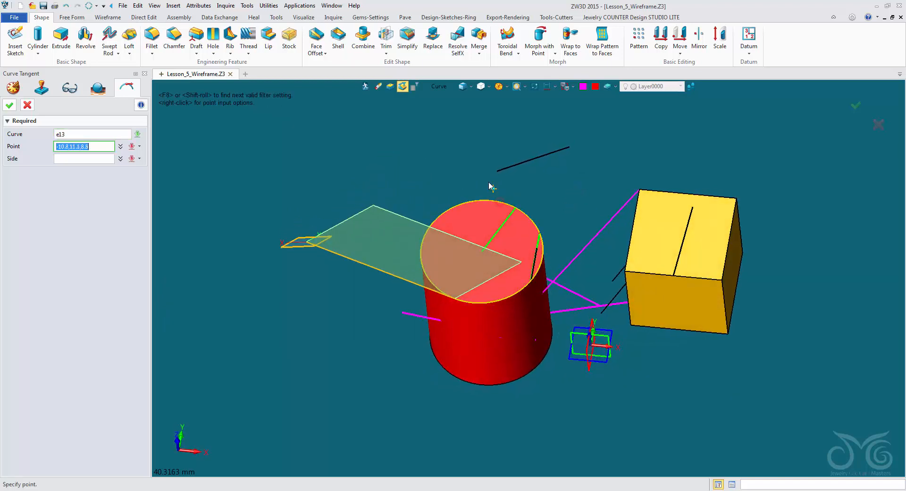
scroll(482, 181, up, 3)
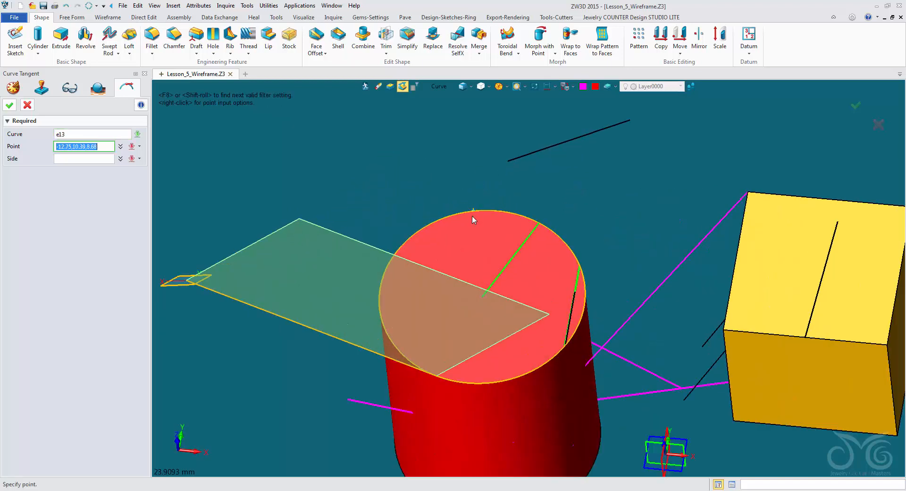
- Restrict picking to edges, then place the tangent point on the cylinder's top edge with the direction pointing towards the datum plane's side
click(439, 87)
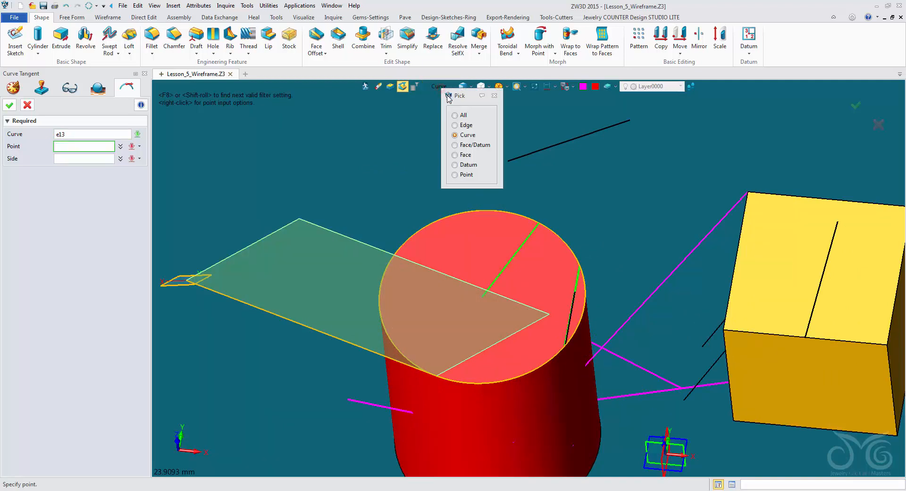
click(461, 127)
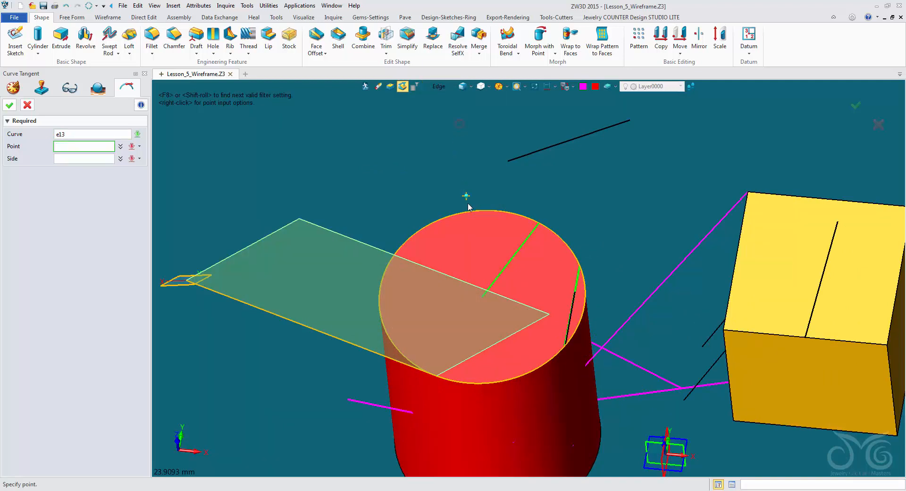
click(428, 225)
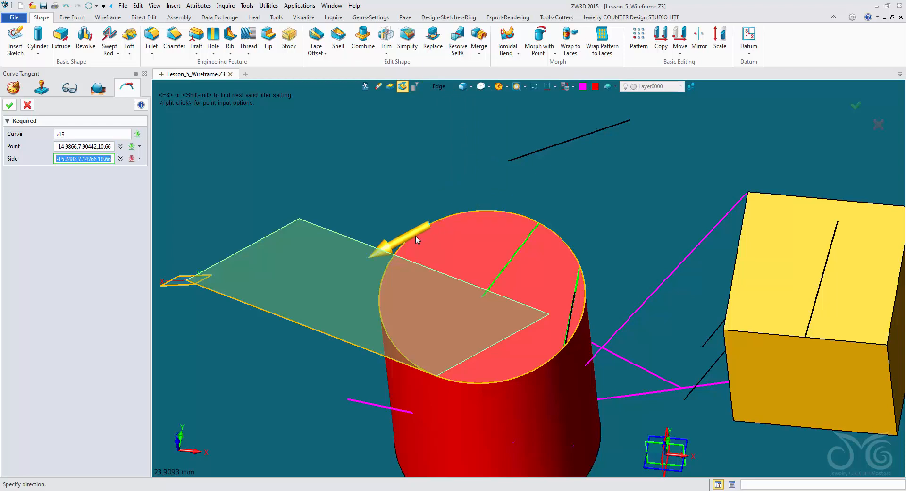
click(416, 235)
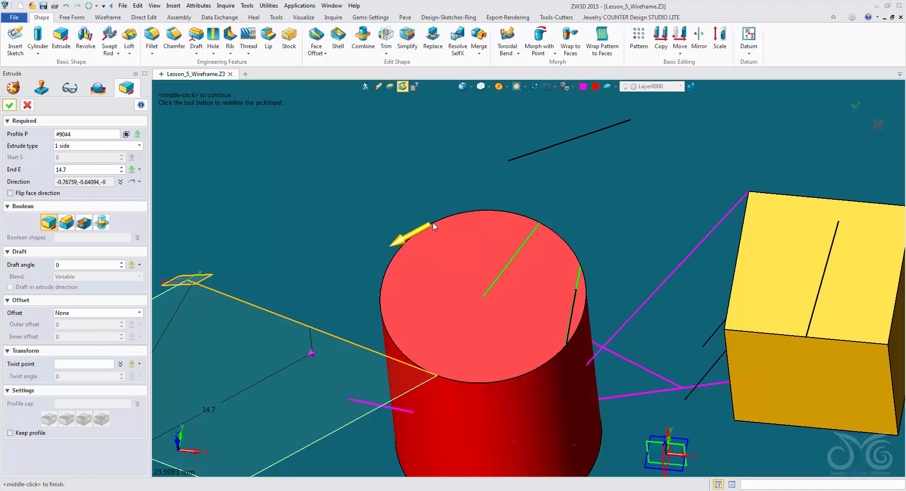
scroll(352, 260, down, 2)
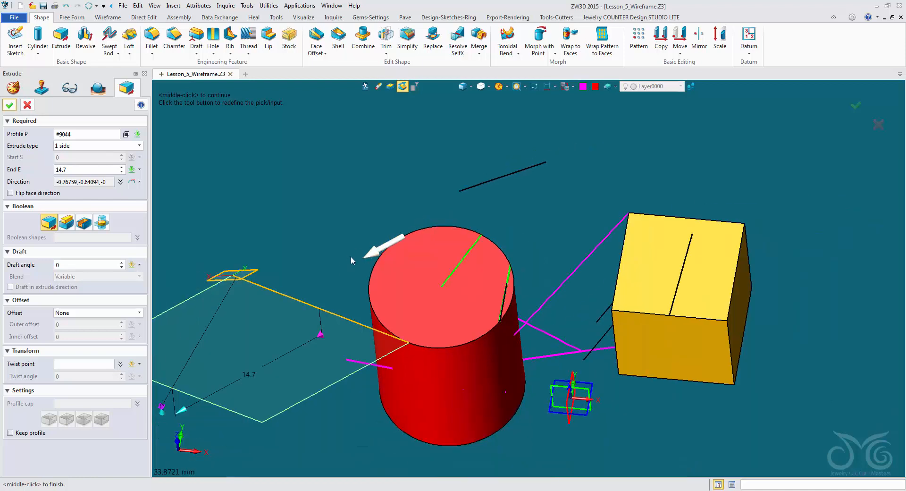
middle_drag(351, 260, 415, 199)
- Define the extrusion direction by Curve Normal at a point on the cylinder's top edge, pointing outward from the cylinder
click(140, 181)
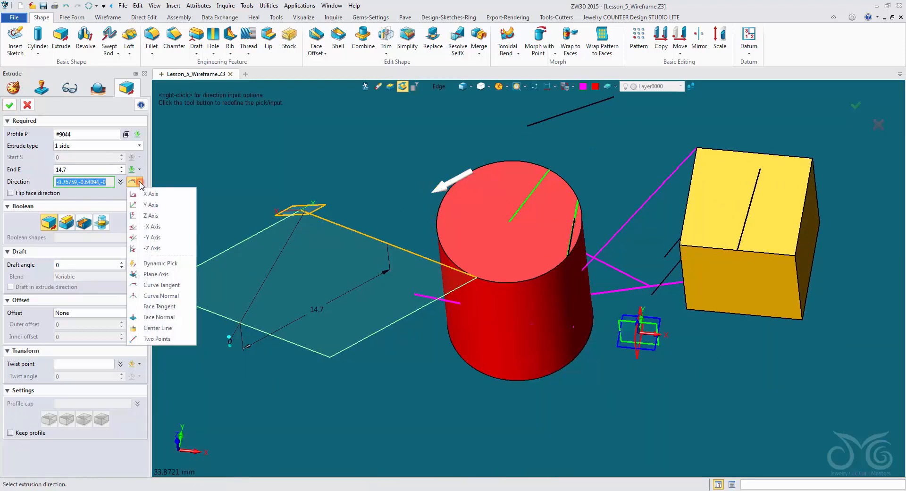
click(184, 297)
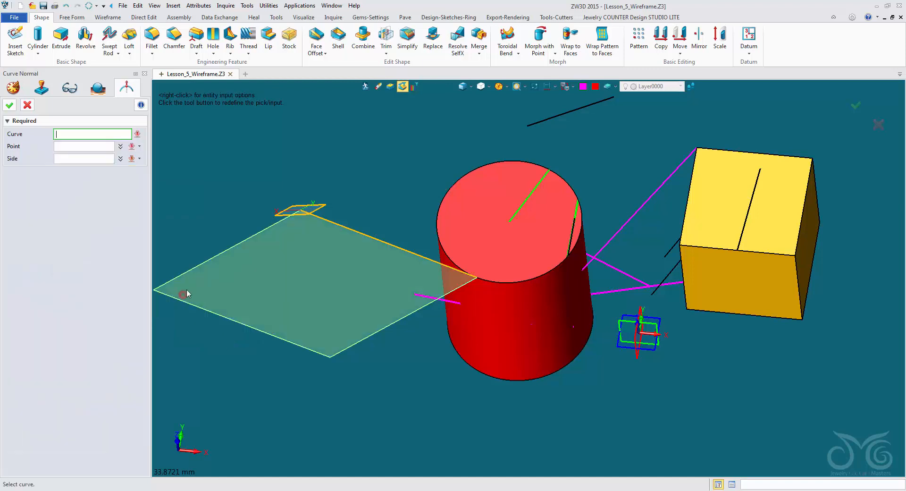
click(476, 166)
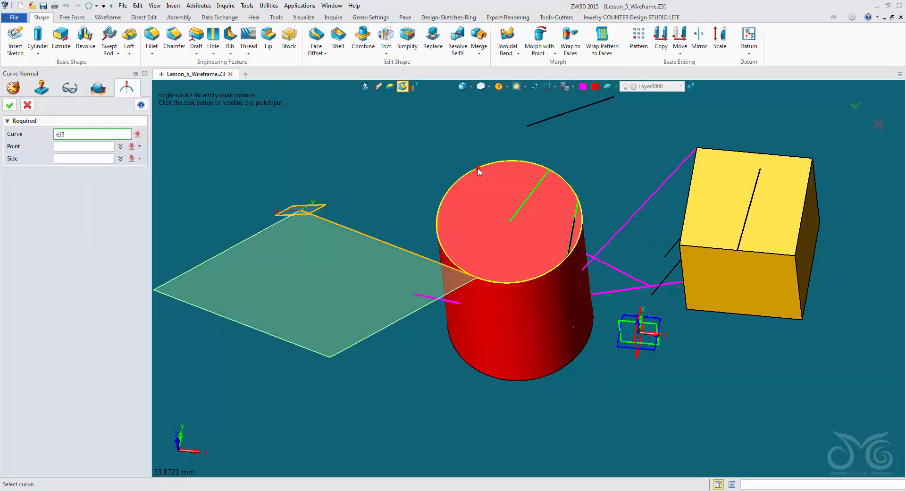
click(443, 198)
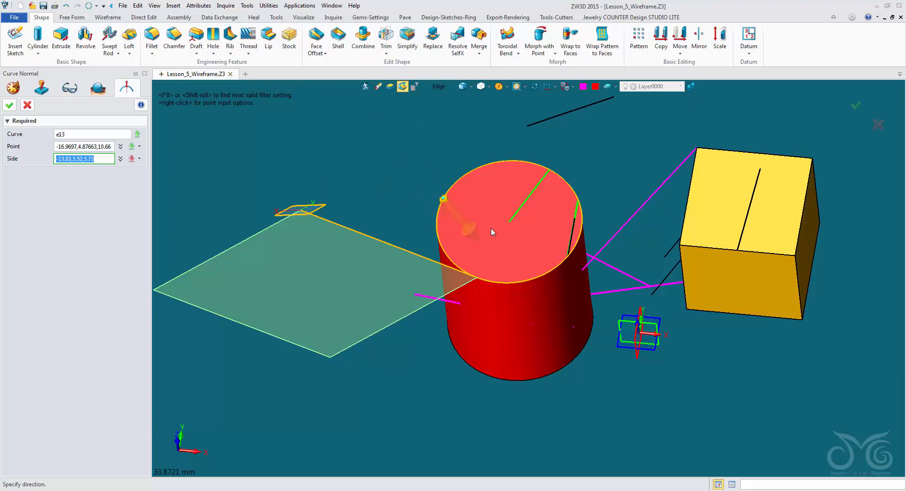
click(399, 184)
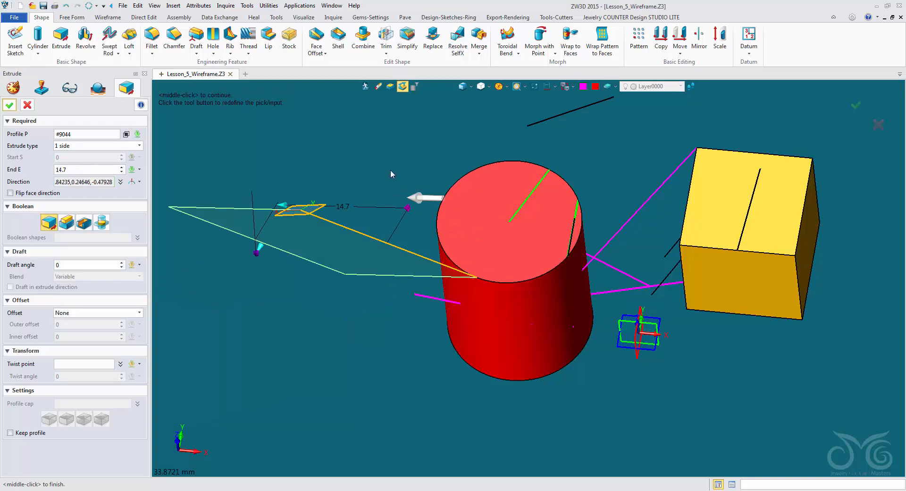
mouse_move(391, 170)
right_down()
mouse_move(419, 158)
mouse_move(393, 161)
right_up()
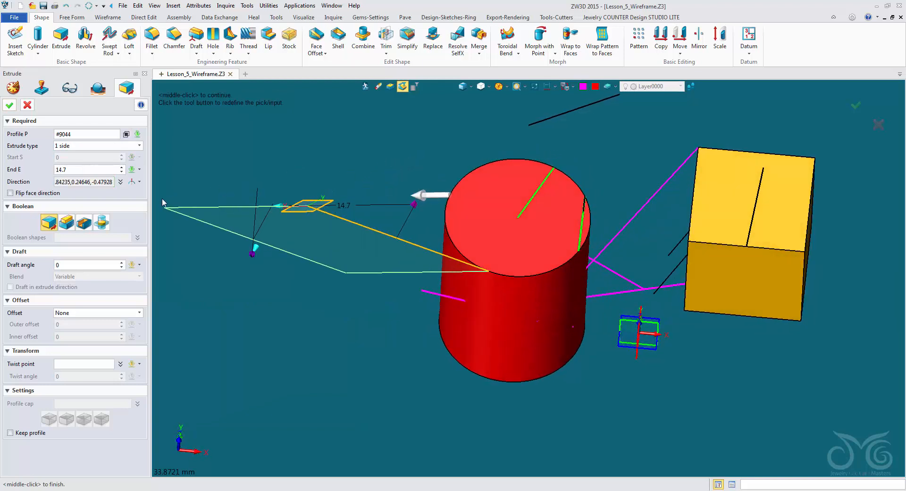
- Switch the extrusion direction to Face Tangent and use the cylinder's side face as the reference face
click(140, 181)
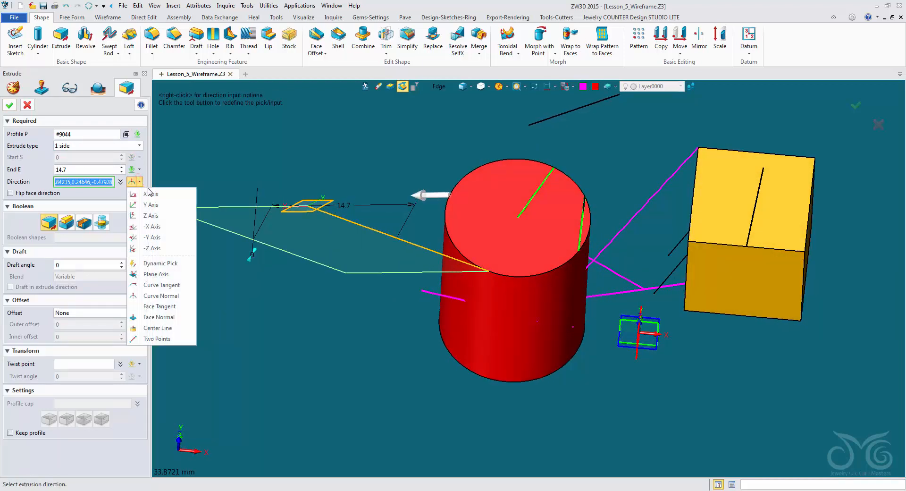
click(186, 310)
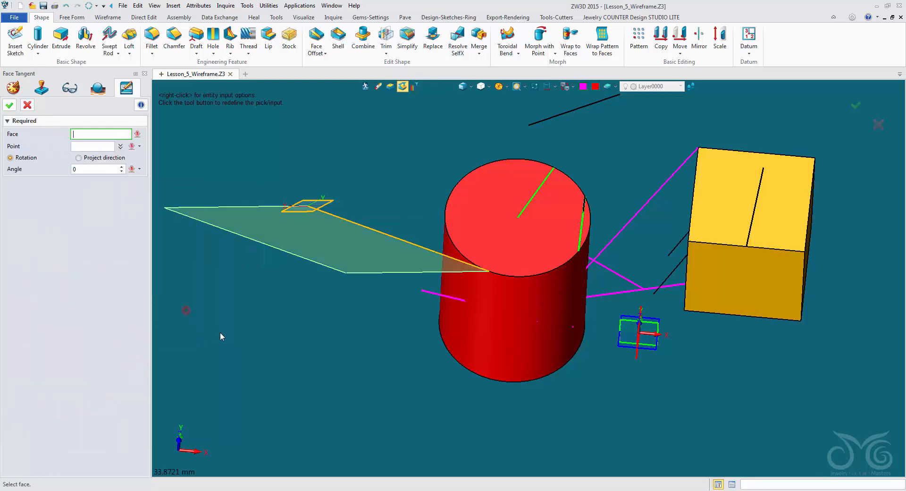
click(488, 358)
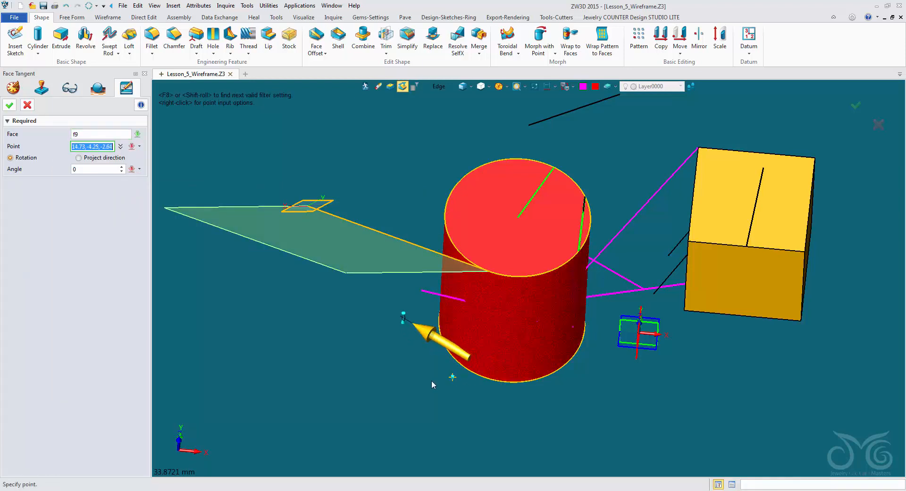
middle_drag(427, 377, 414, 370)
right_drag(414, 370, 404, 362)
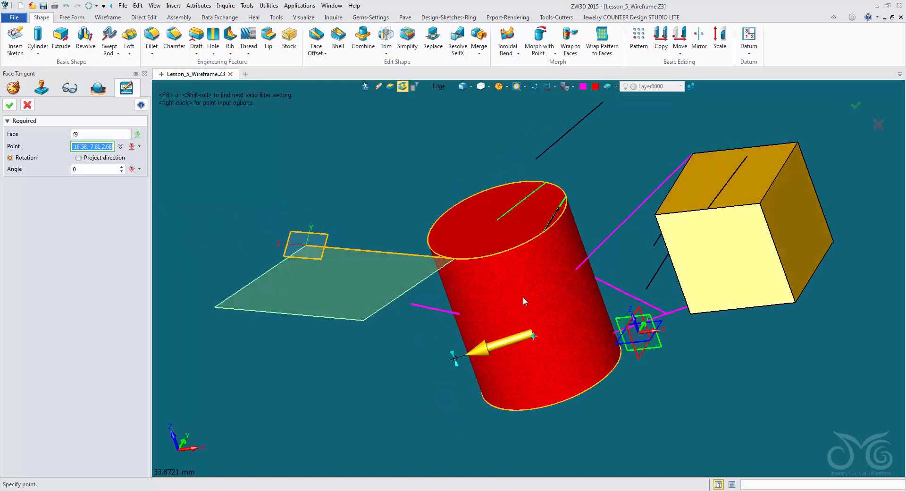
- Restrict picking to faces, place the tangent point on the cylinder's side, and rotate the direction towards the datum plane's side
click(437, 86)
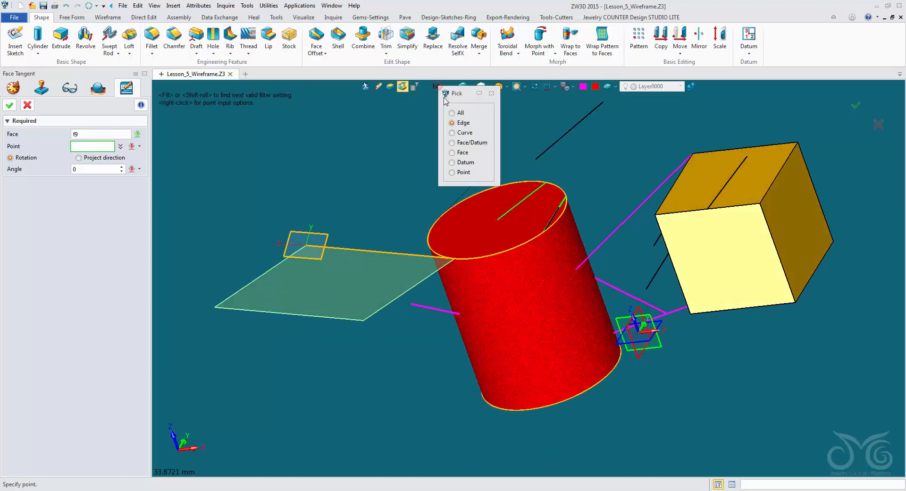
click(453, 152)
click(501, 357)
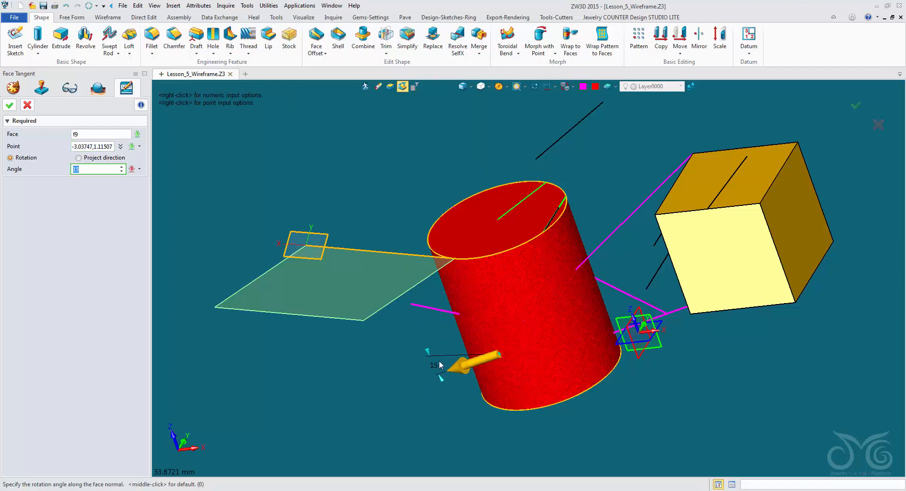
right_drag(546, 359, 557, 375)
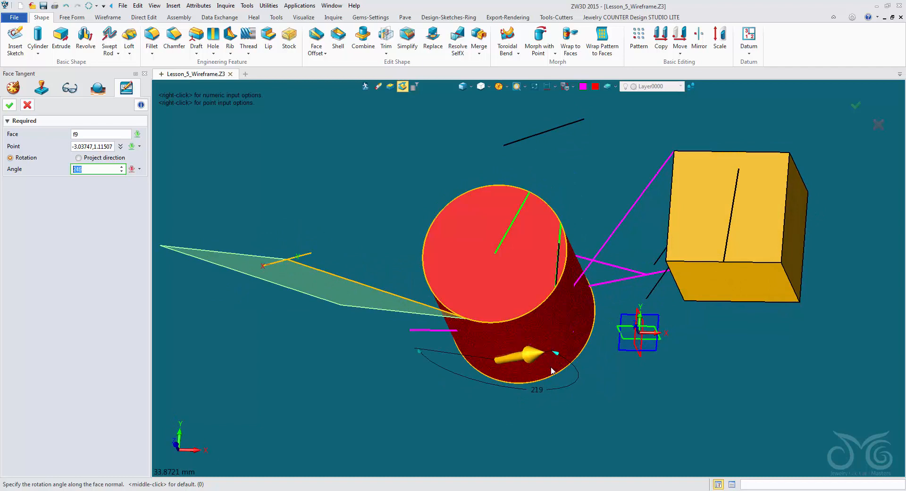
right_drag(485, 310, 472, 296)
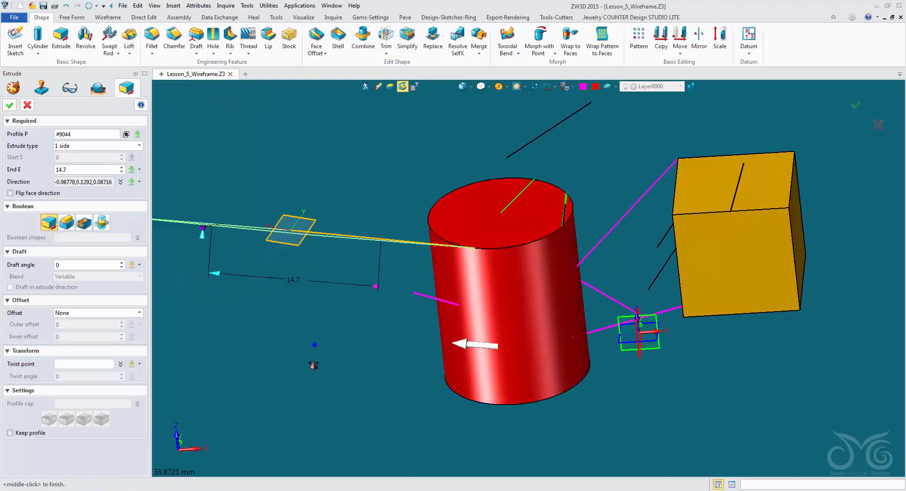
- Define the extrusion direction by Face Normal at a point on the cylinder's top face, pointing upward
right_drag(315, 345, 209, 265)
click(139, 181)
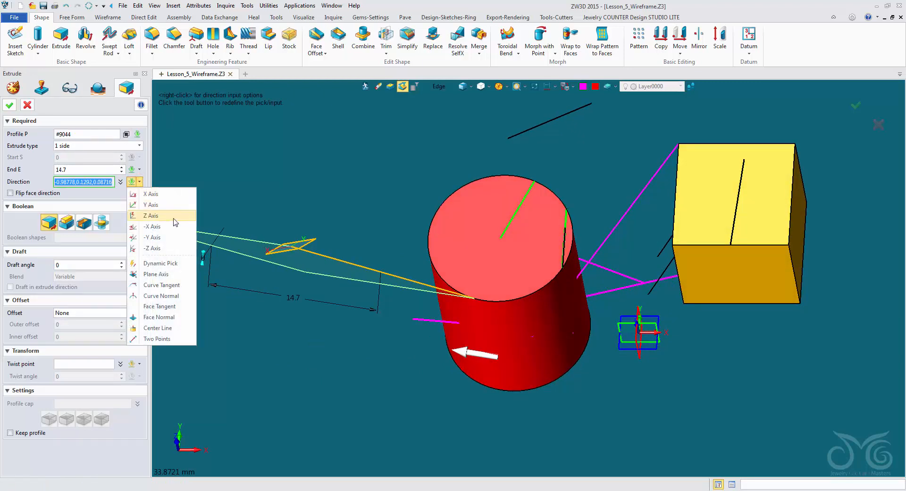
click(160, 317)
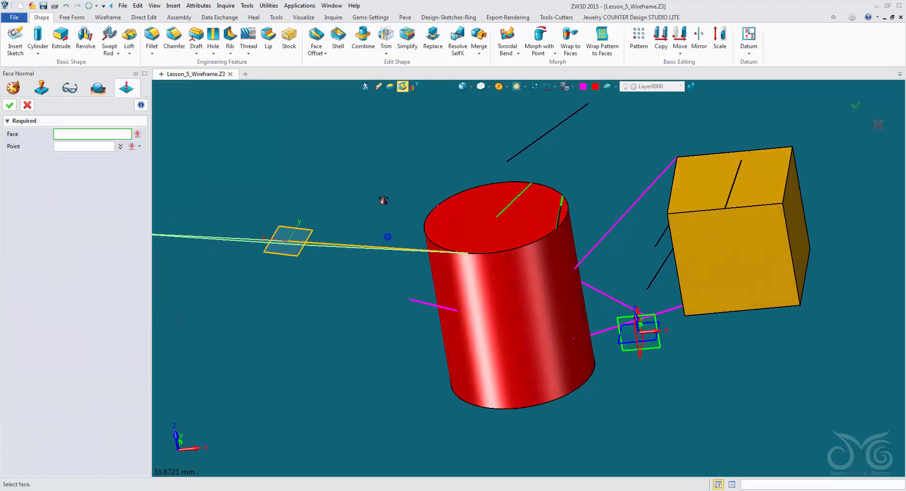
click(461, 218)
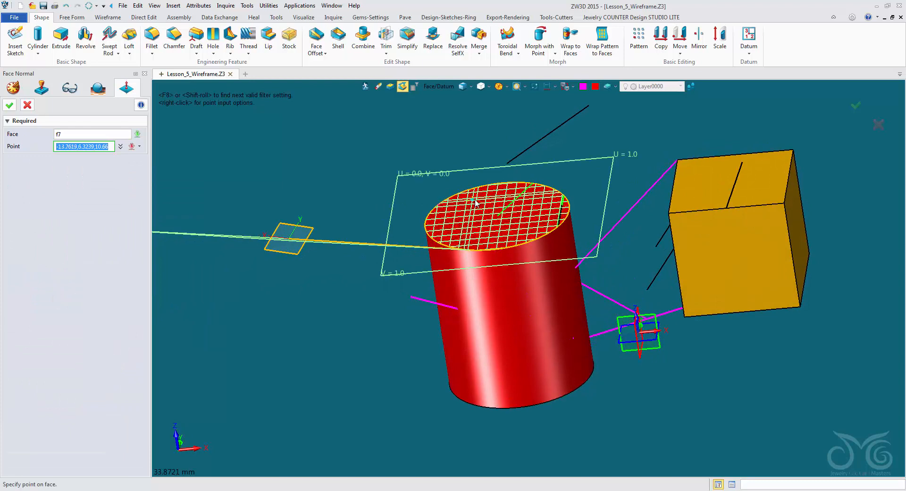
click(463, 214)
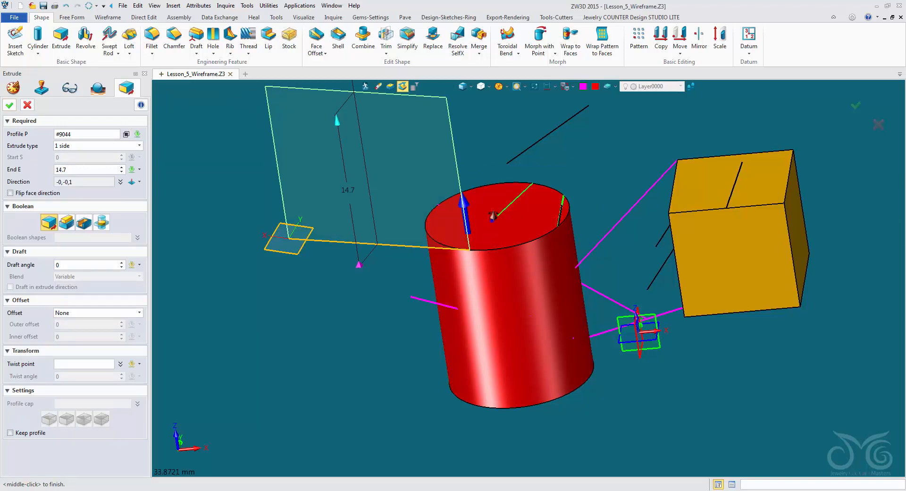
right_drag(491, 215, 522, 192)
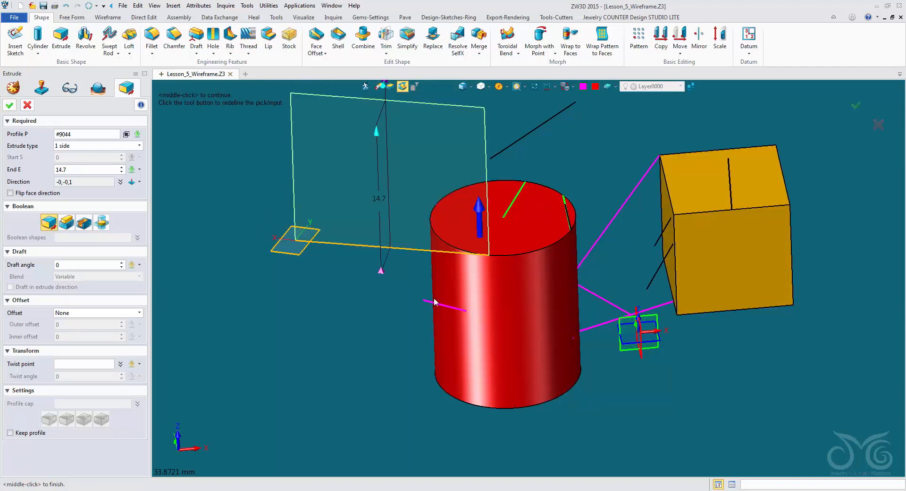
- Define the extrusion direction by Center Line, using the cylinder's side face so it points down along its axis
click(139, 182)
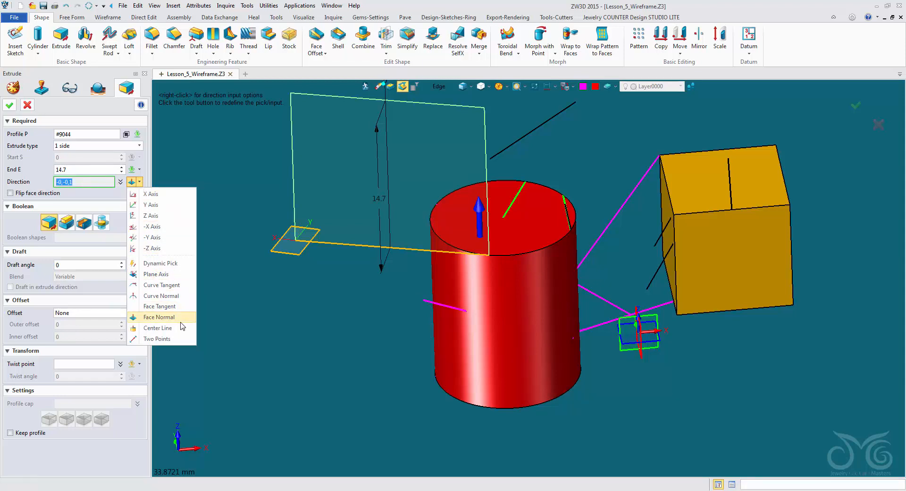
click(158, 327)
click(522, 257)
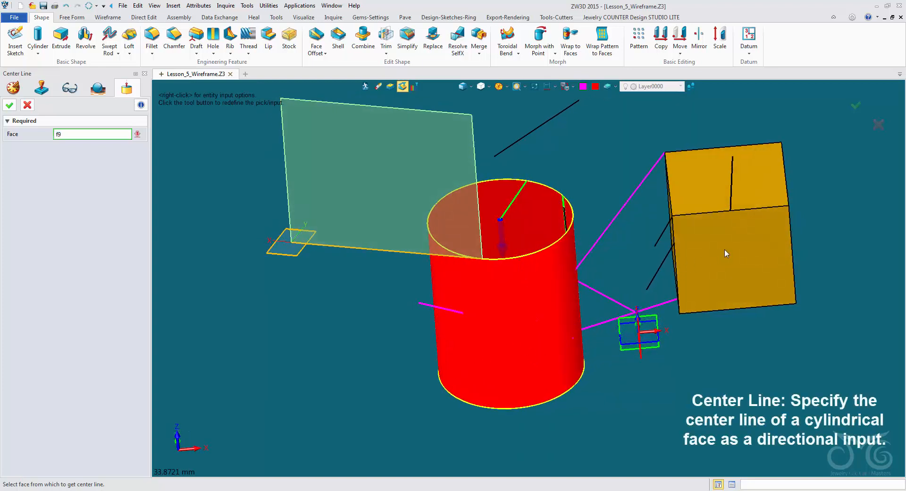
middle_drag(486, 365, 535, 341)
middle_drag(547, 299, 409, 336)
click(503, 322)
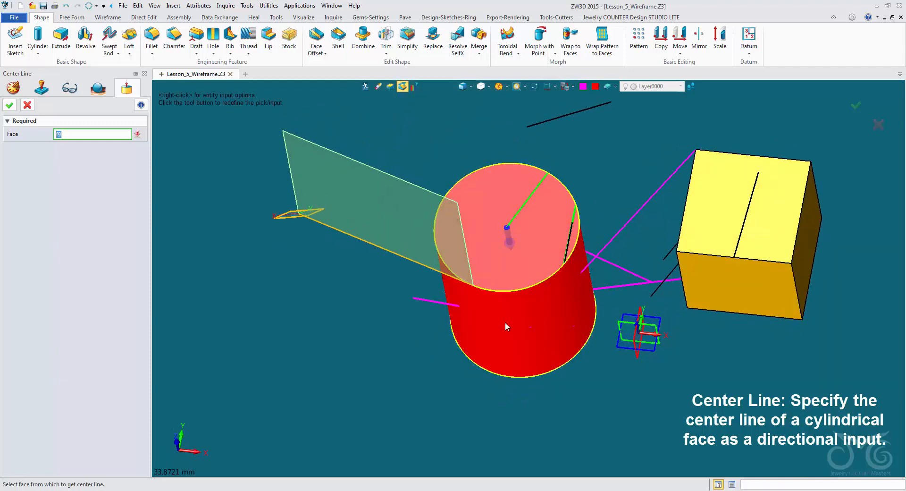
middle_click(503, 319)
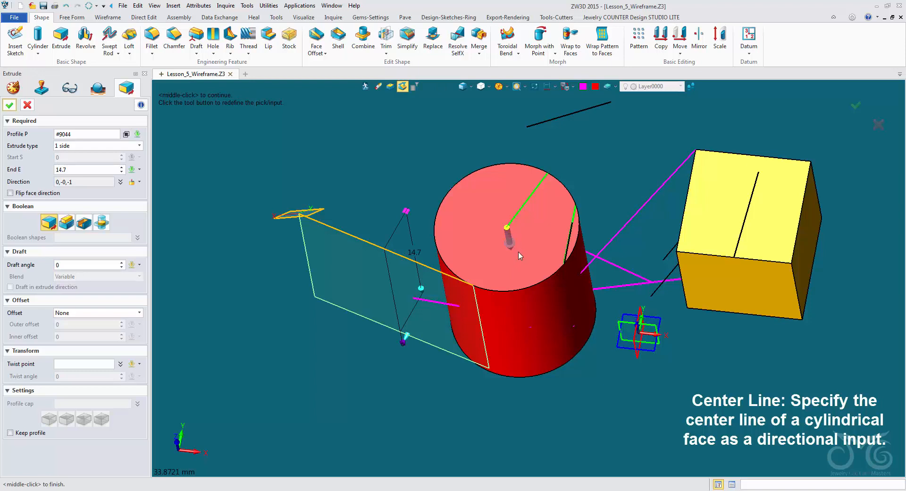
right_drag(518, 247, 522, 199)
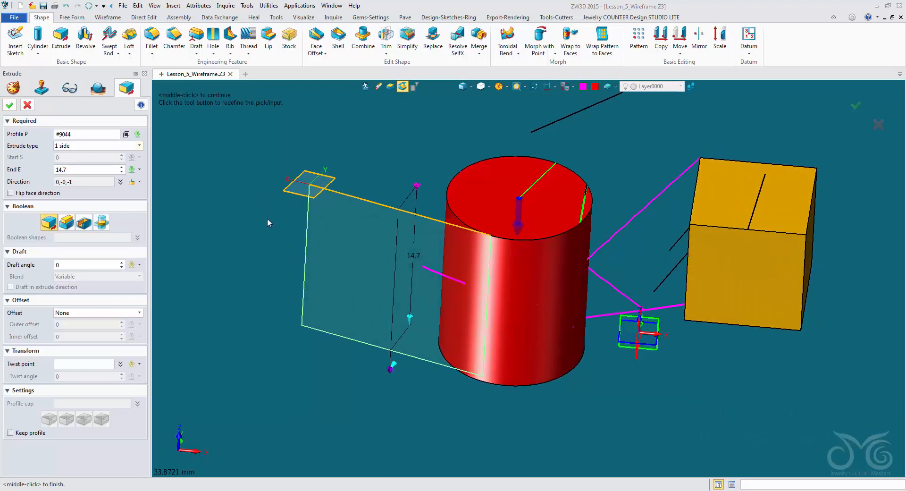
- Define the extrusion direction by Two Points, from the cylinder's top face to a free point obliquely above it, and finish the extrusion
click(139, 182)
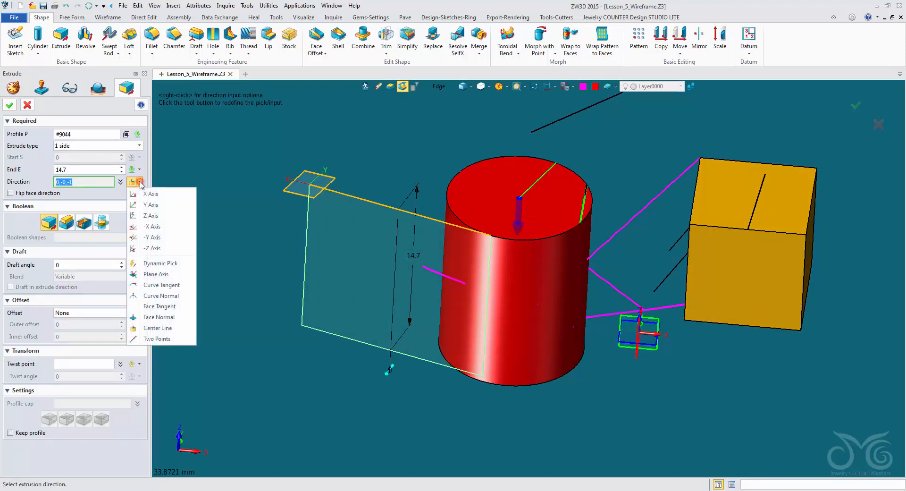
click(165, 338)
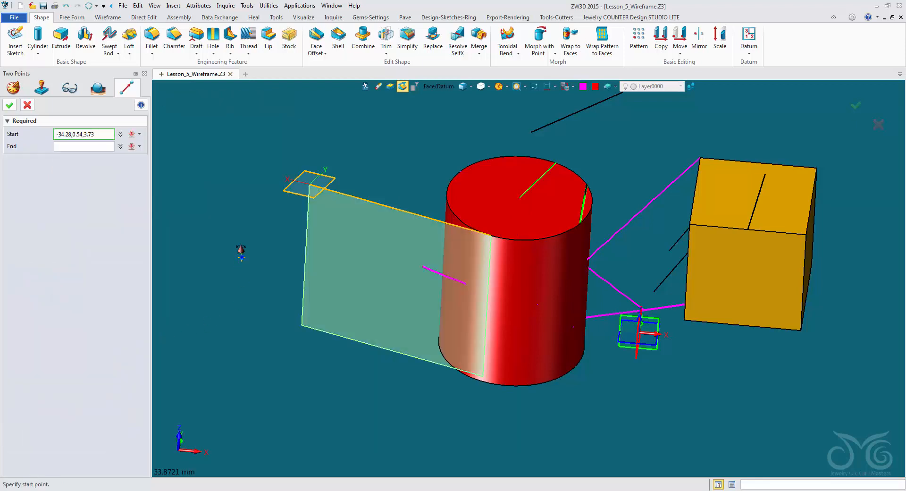
click(472, 188)
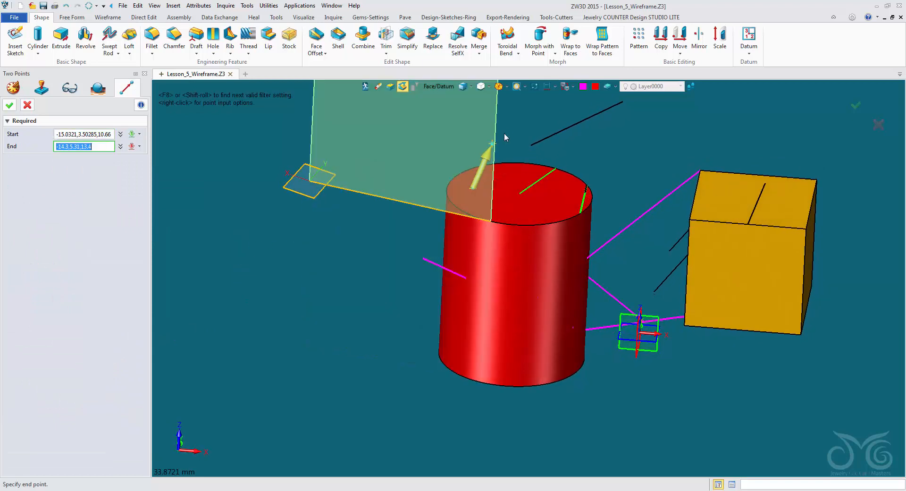
click(533, 109)
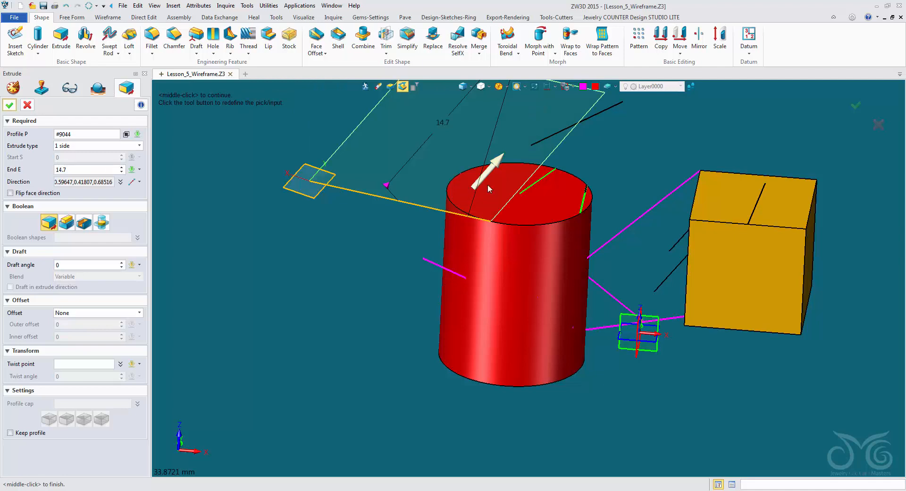
middle_drag(523, 210, 291, 190)
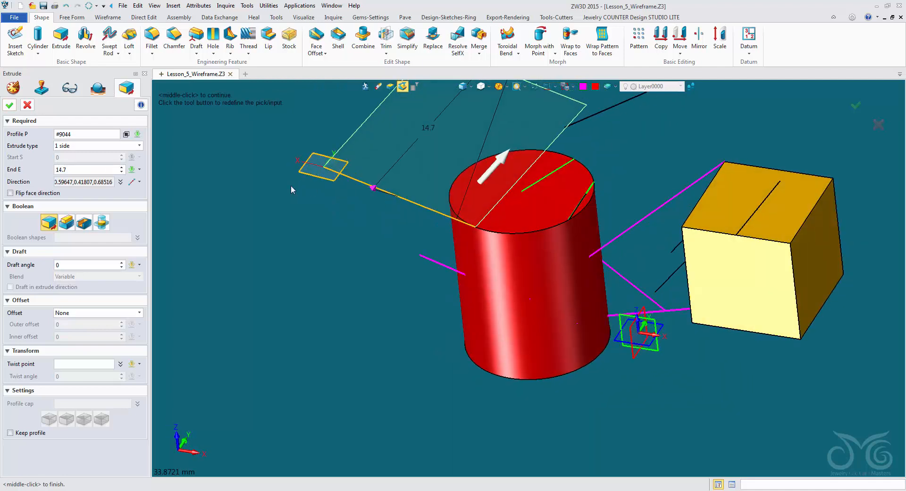
click(139, 181)
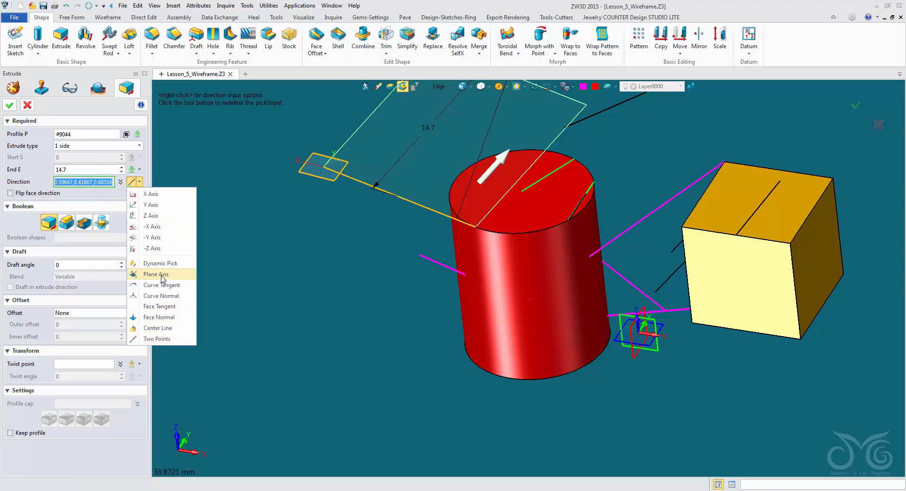
click(10, 104)
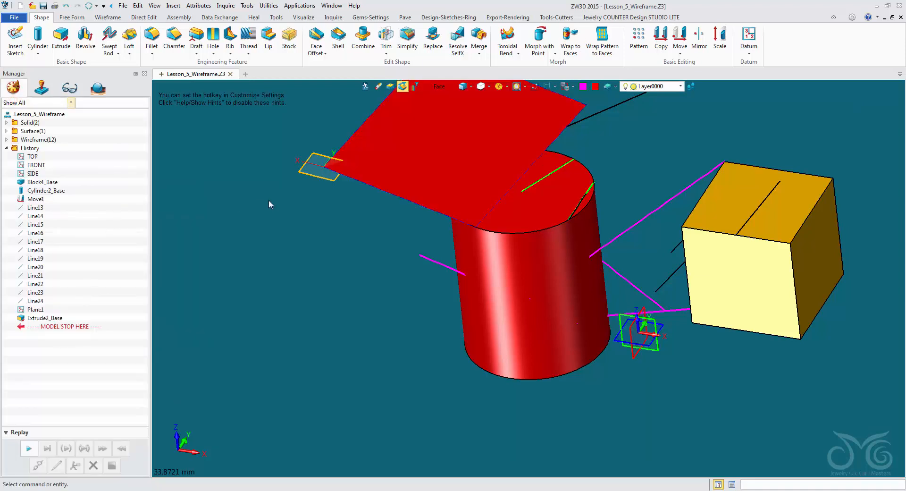
- Start a new one-sided Extrude with the yellow block's top face as the profile
scroll(292, 208, down, 3)
mouse_move(339, 236)
right_down()
mouse_move(281, 238)
mouse_move(341, 235)
right_up()
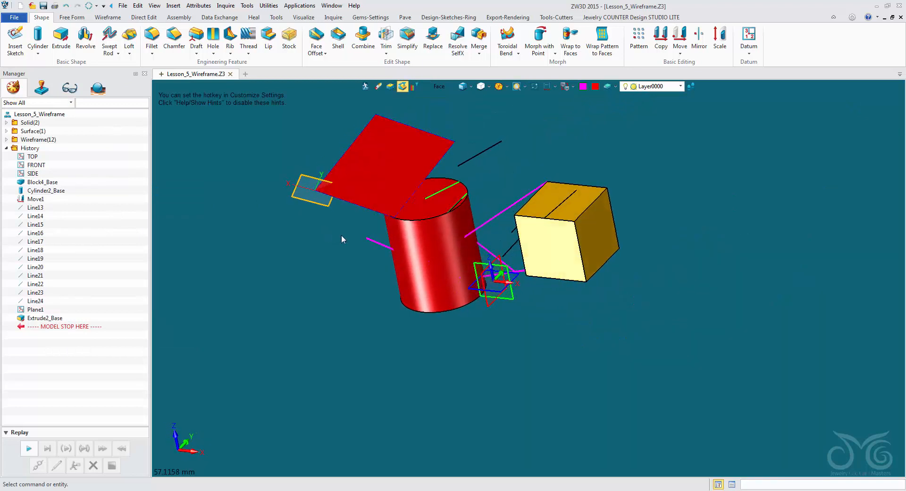
middle_drag(342, 238, 263, 243)
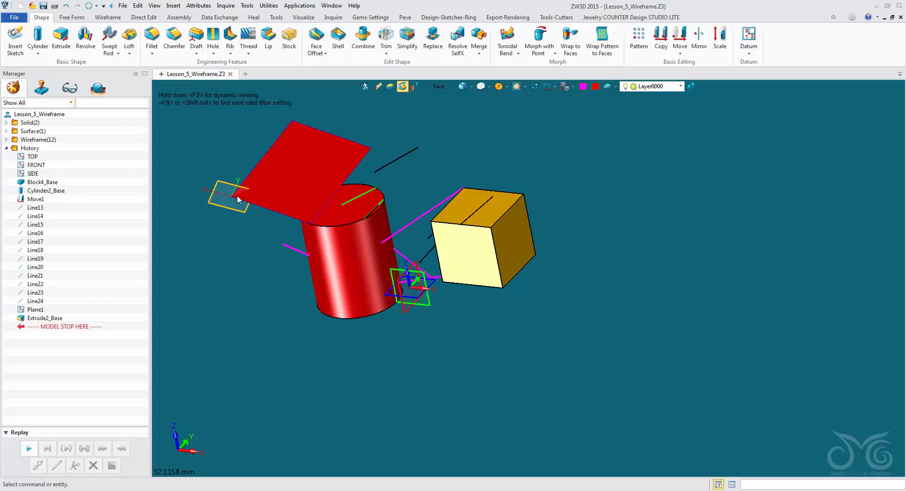
click(68, 47)
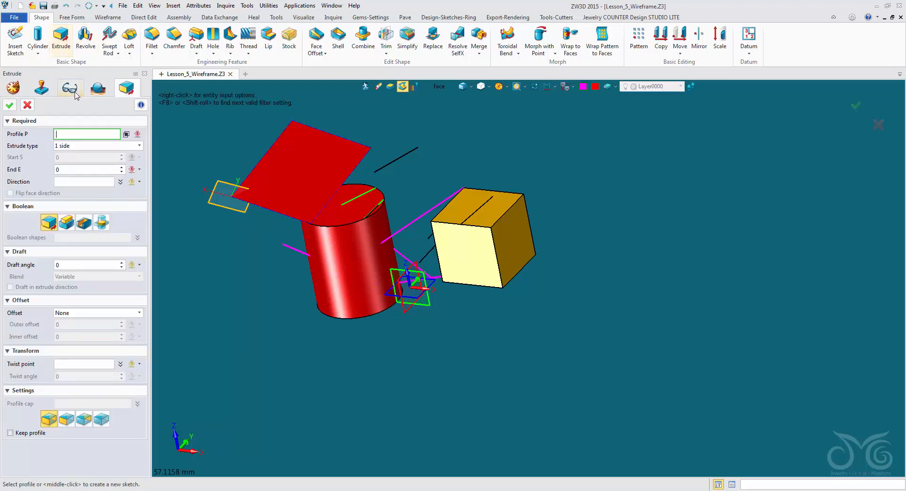
click(92, 132)
mouse_move(536, 179)
middle_down()
mouse_move(655, 239)
mouse_move(600, 206)
mouse_move(586, 137)
mouse_move(693, 293)
mouse_move(647, 329)
middle_up()
middle_drag(577, 296, 579, 253)
click(509, 243)
middle_click(509, 242)
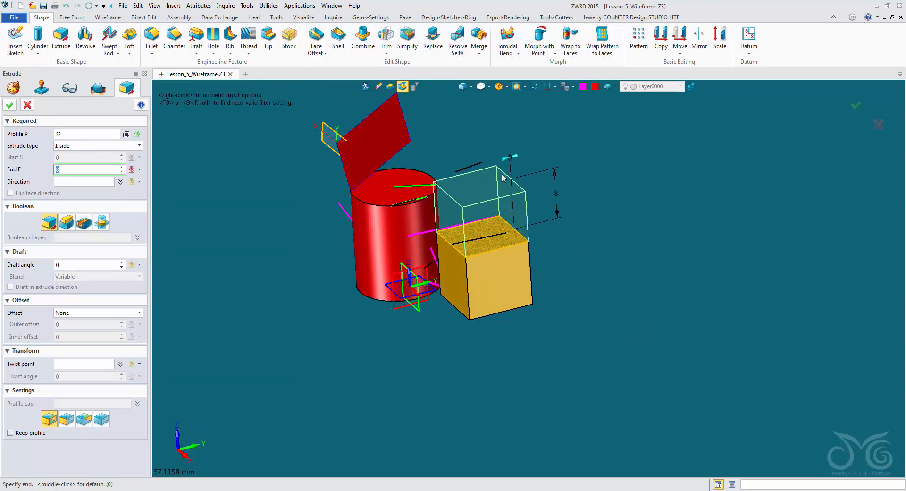
- Choose Dynamic Input as the method for specifying the extrusion's end distance above the block
right_drag(498, 200, 496, 177)
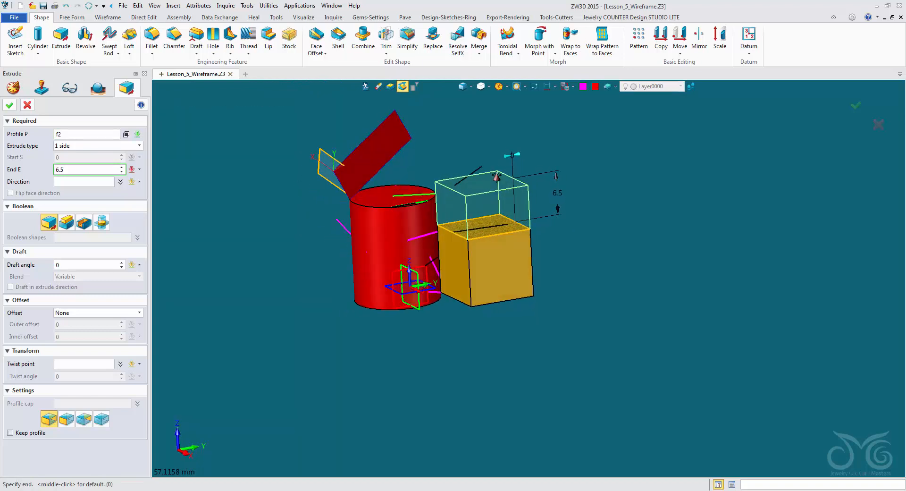
right_click(592, 167)
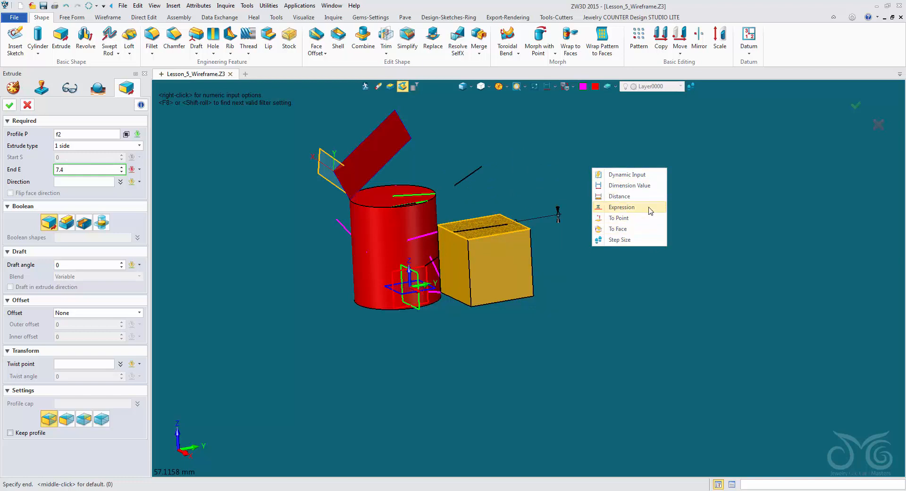
click(652, 174)
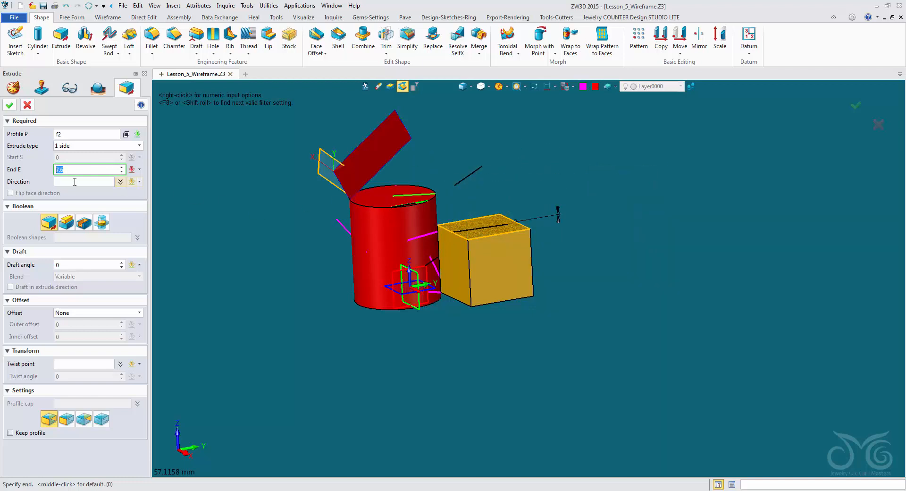
- Take the extrusion's end distance by Dimension Value from the existing vertical dimension beside the cylinder's upper side
right_click(571, 160)
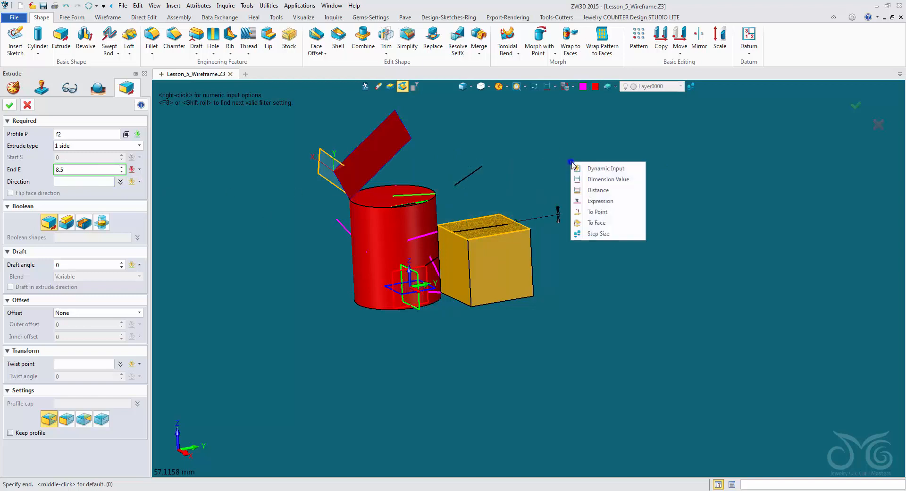
click(632, 182)
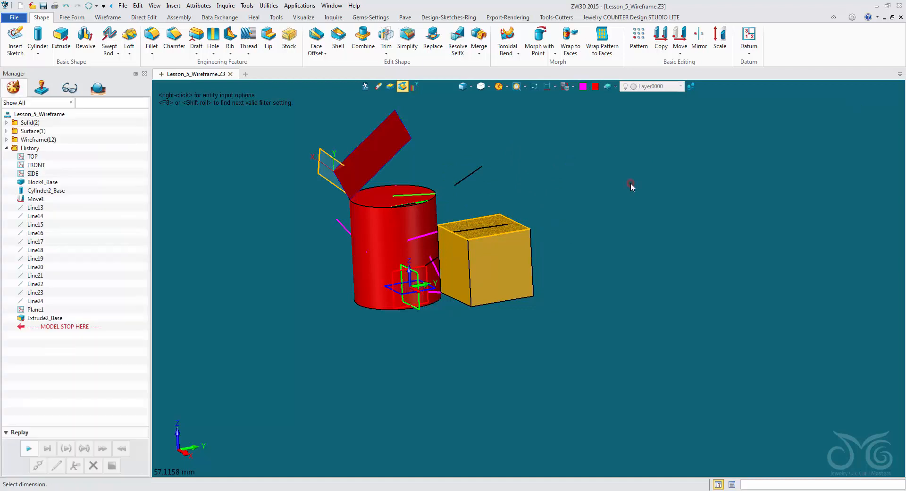
click(546, 87)
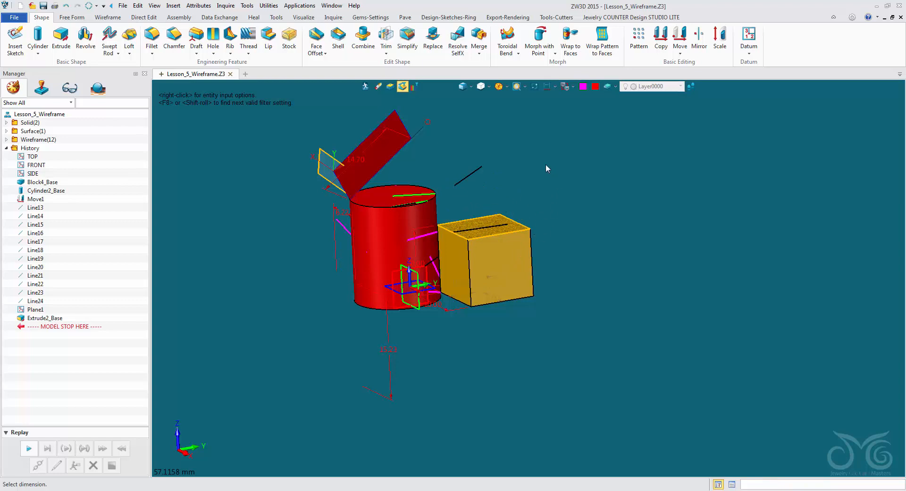
click(339, 230)
- Switch the extrusion's end distance back to Dynamic Input and set it to 7 mm
click(105, 170)
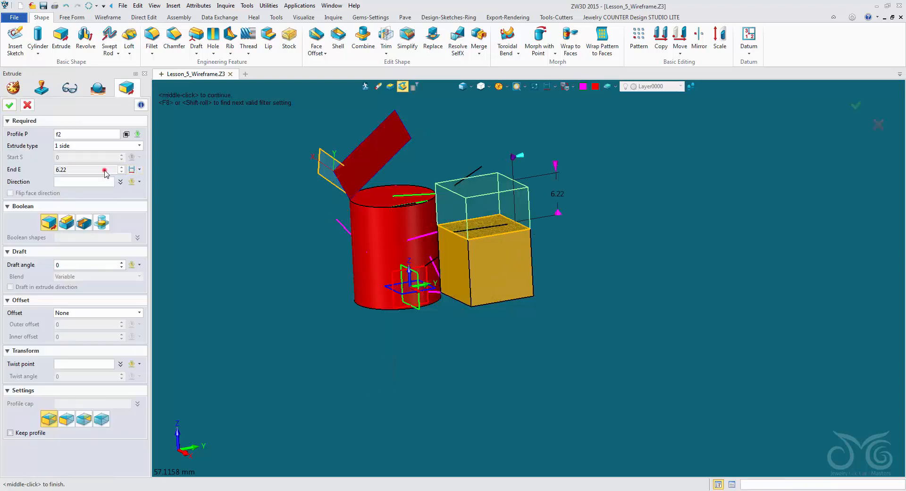
double_click(83, 170)
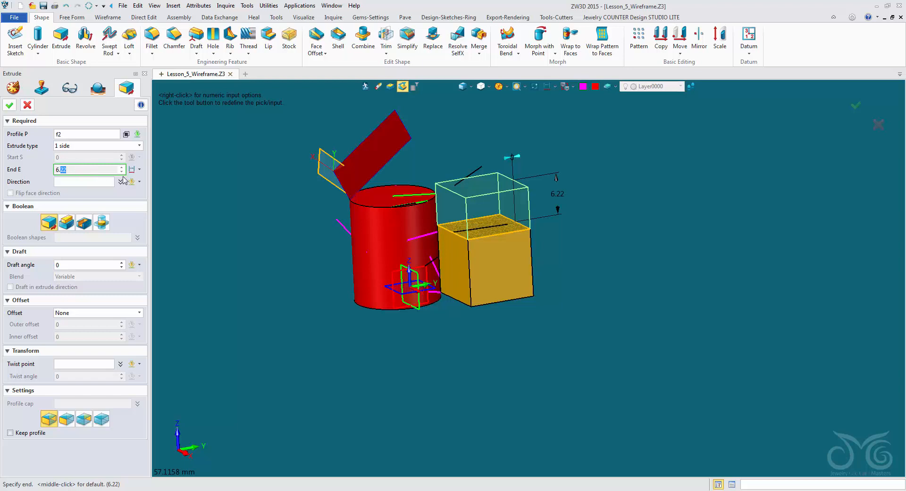
click(81, 174)
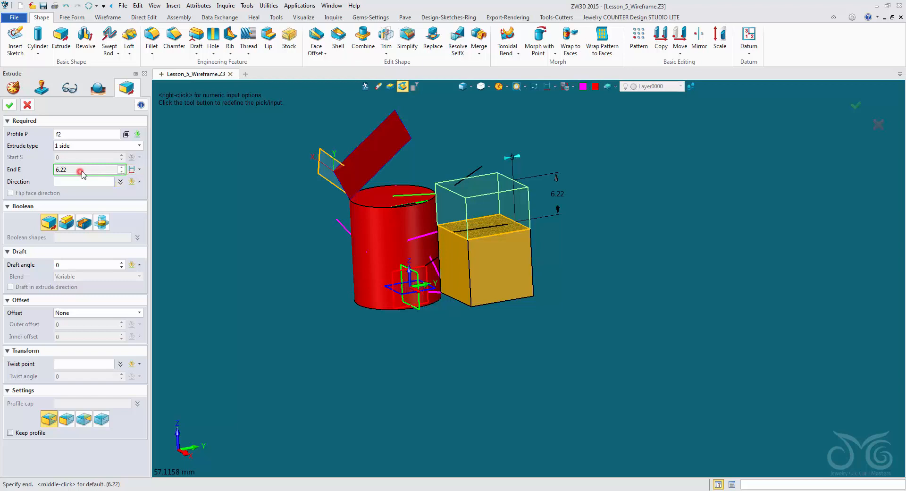
click(139, 170)
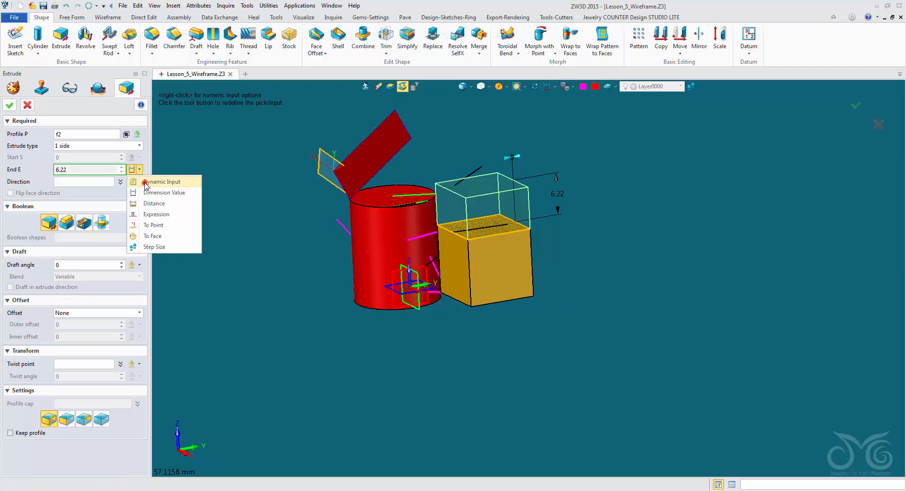
click(146, 183)
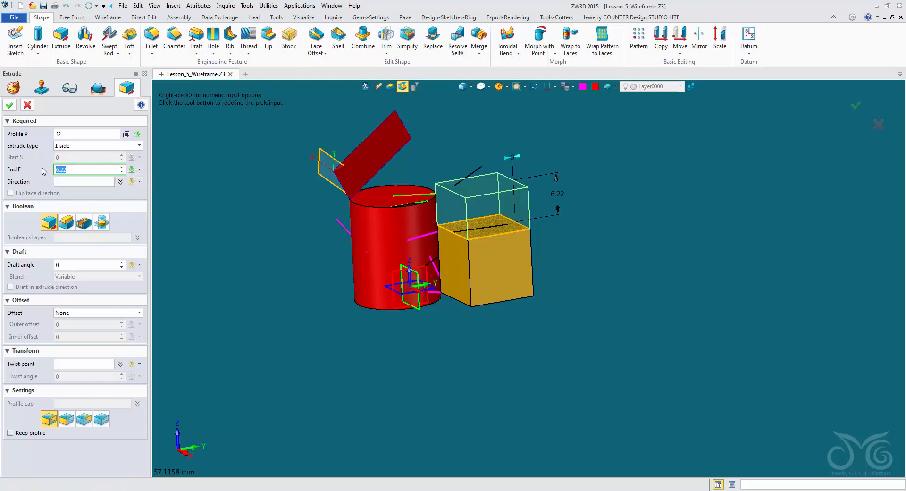
text(7)
key(Return)
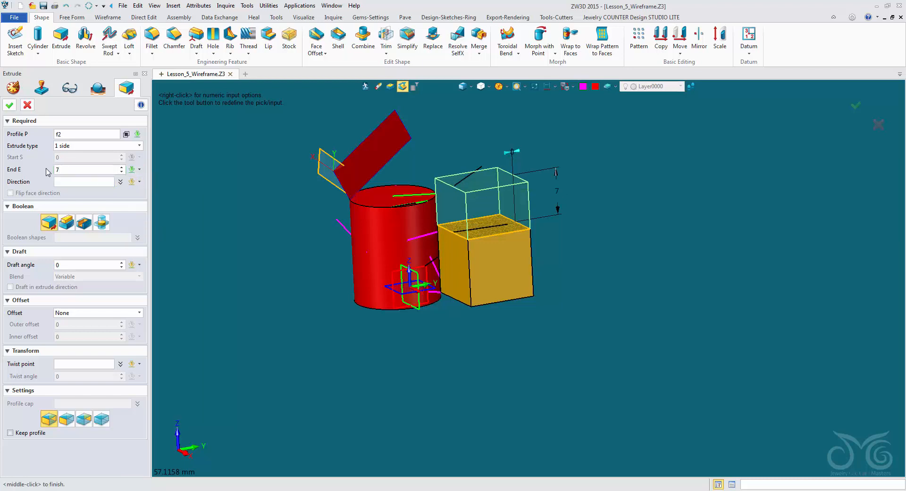
- Define the extrusion's end by To Point, using the corner of the tilted dark red face nearest the block
click(140, 170)
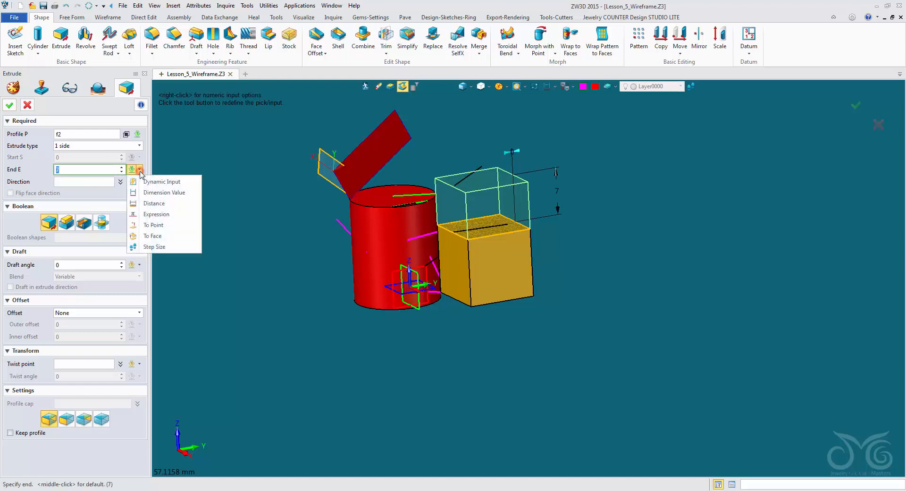
click(185, 226)
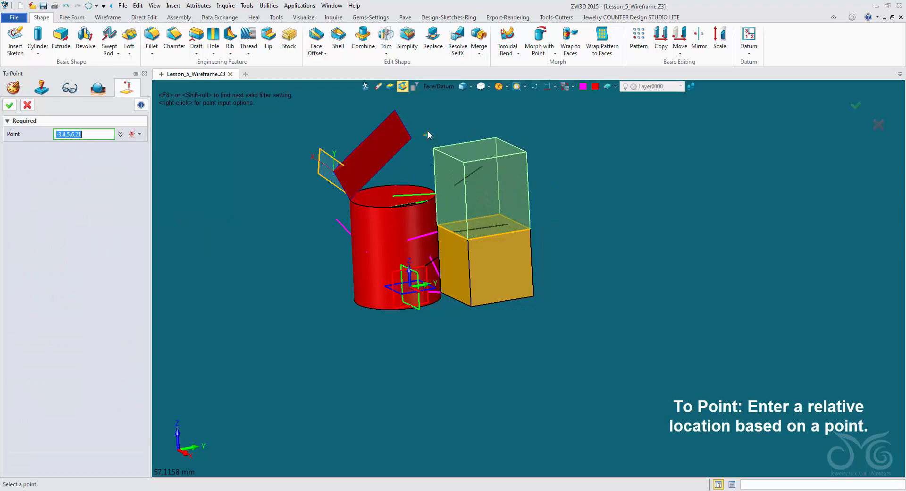
middle_drag(437, 132, 386, 235)
right_drag(385, 235, 380, 243)
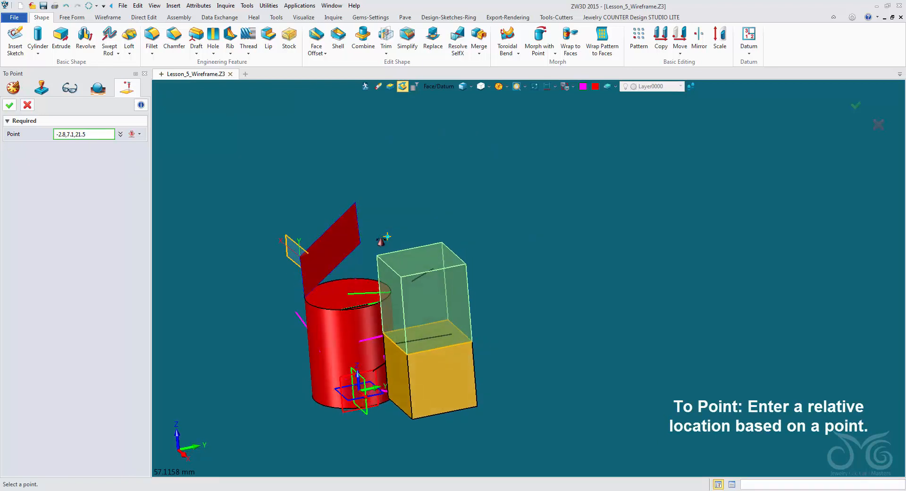
click(433, 88)
click(447, 115)
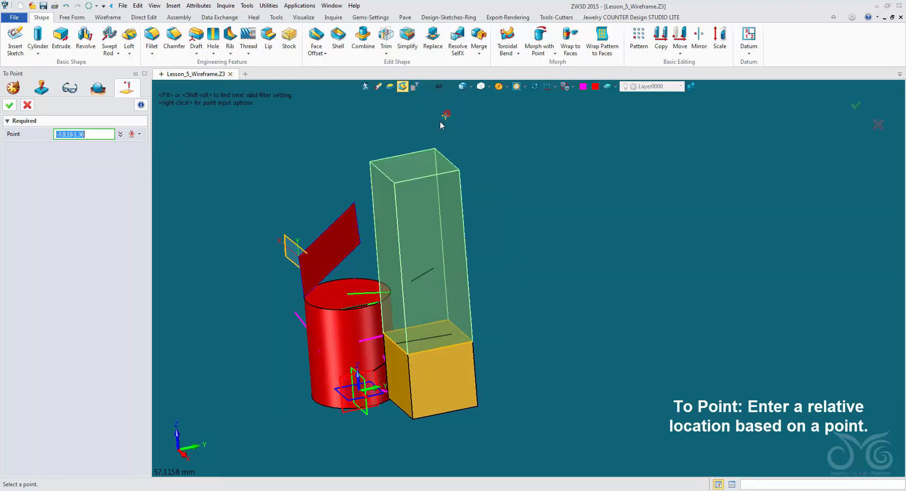
mouse_move(360, 248)
right_down()
mouse_move(369, 231)
mouse_move(386, 239)
mouse_move(371, 240)
right_up()
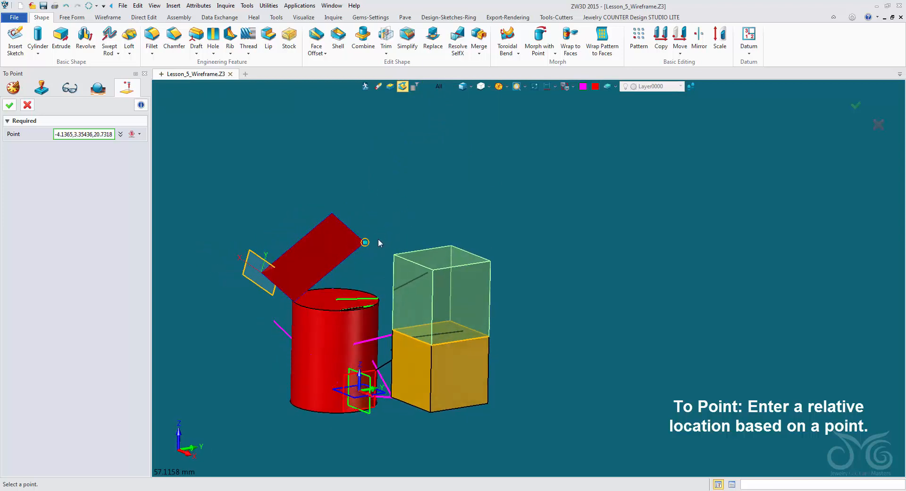
click(365, 244)
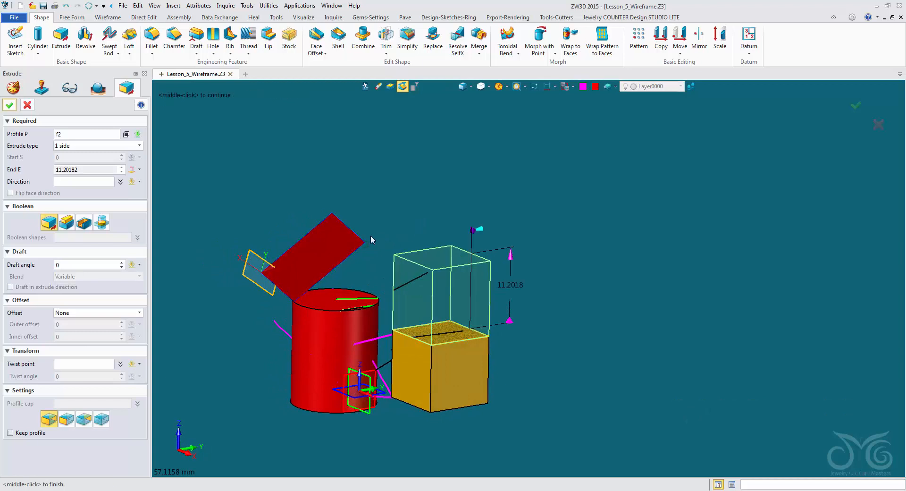
- Define the extrusion's end by To Face, using the cylinder's top face as the bounding face
right_drag(372, 270, 350, 268)
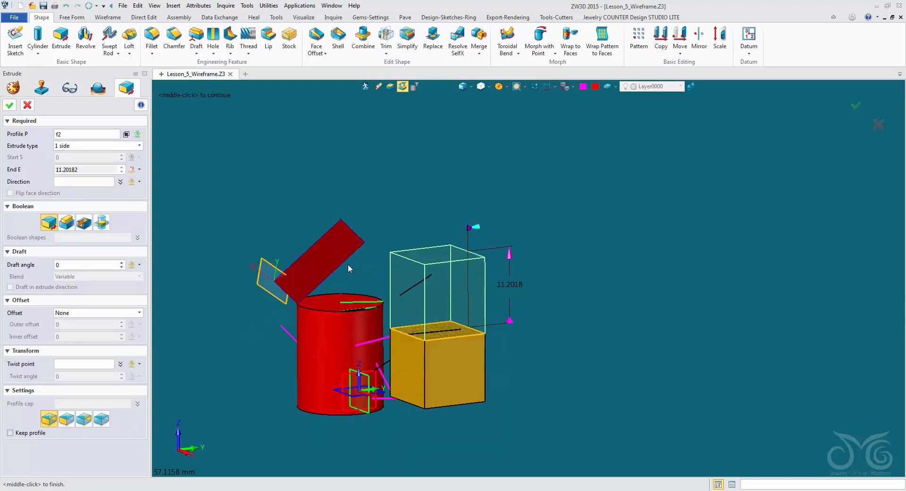
click(140, 169)
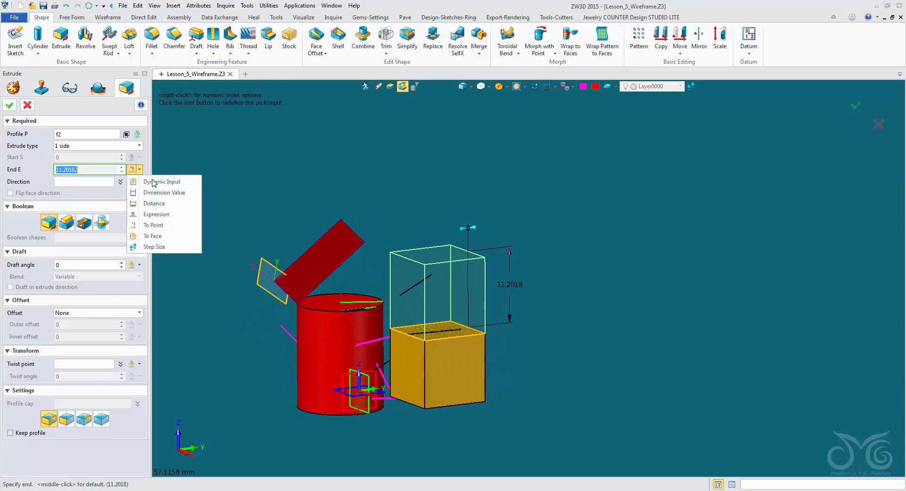
click(152, 235)
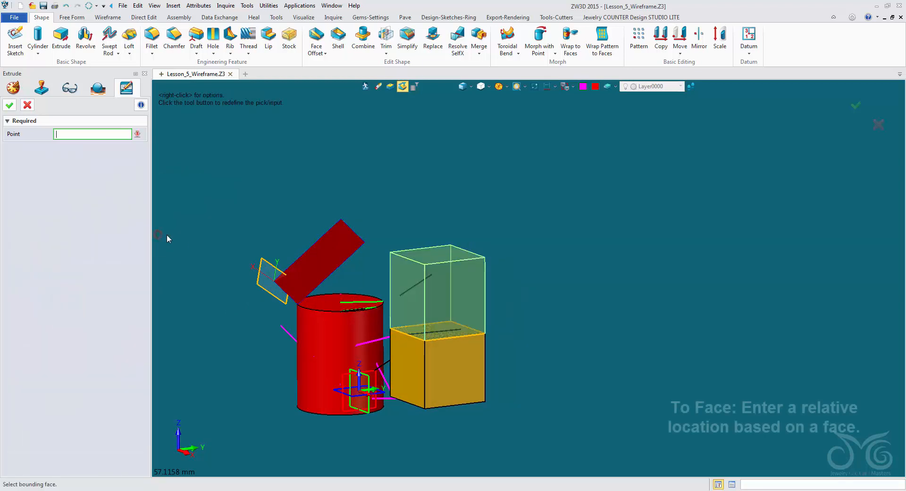
right_drag(417, 194, 433, 216)
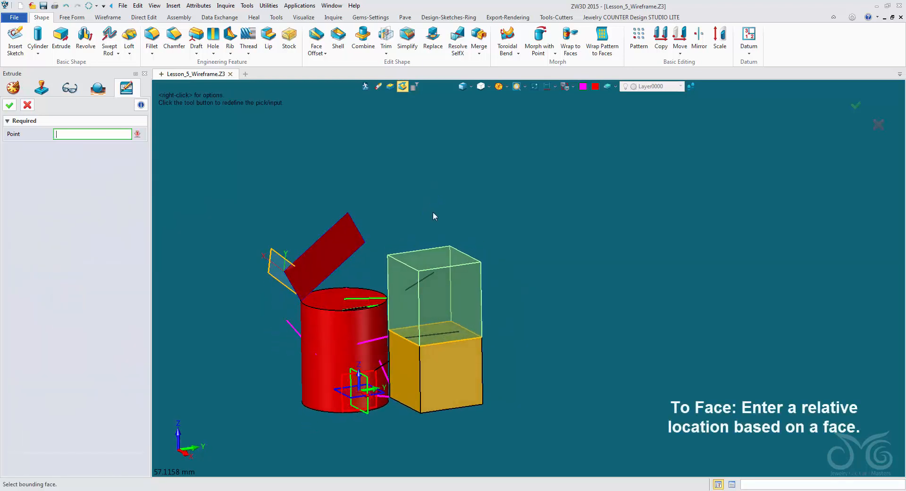
scroll(334, 304, up, 2)
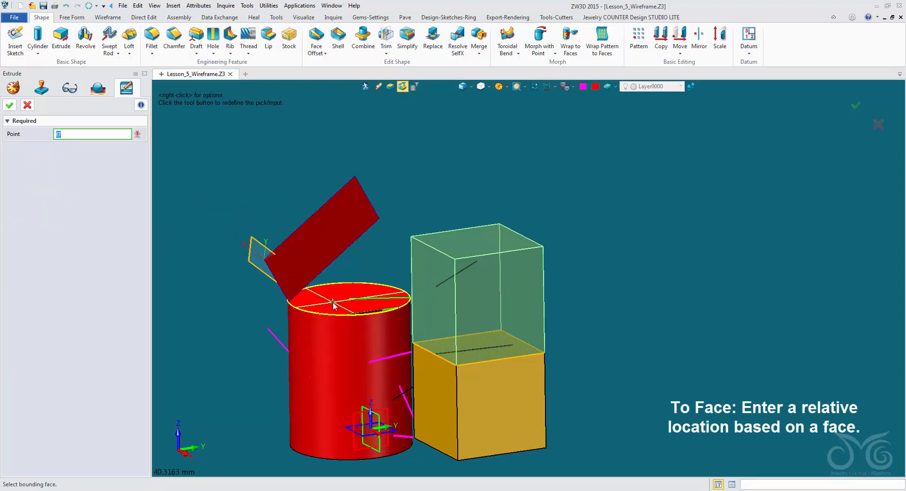
click(333, 306)
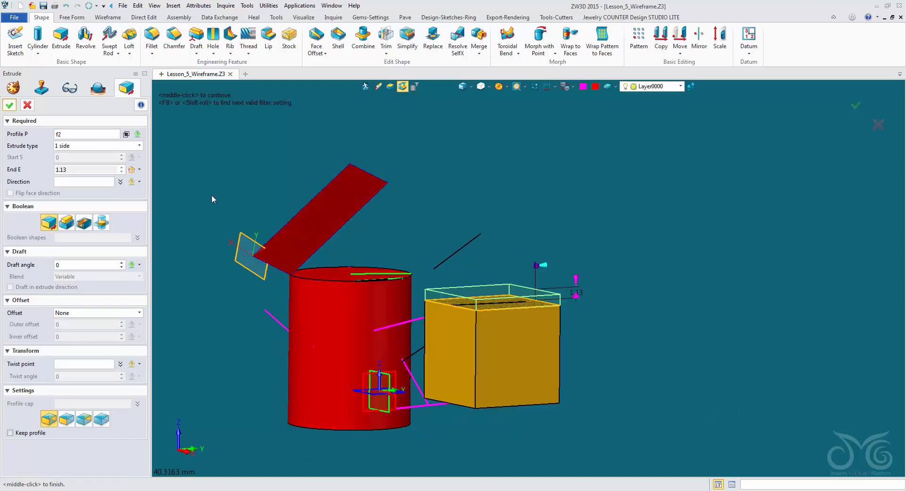
- Return the extrusion's end distance to Dynamic Input and set it to 5 mm
click(139, 170)
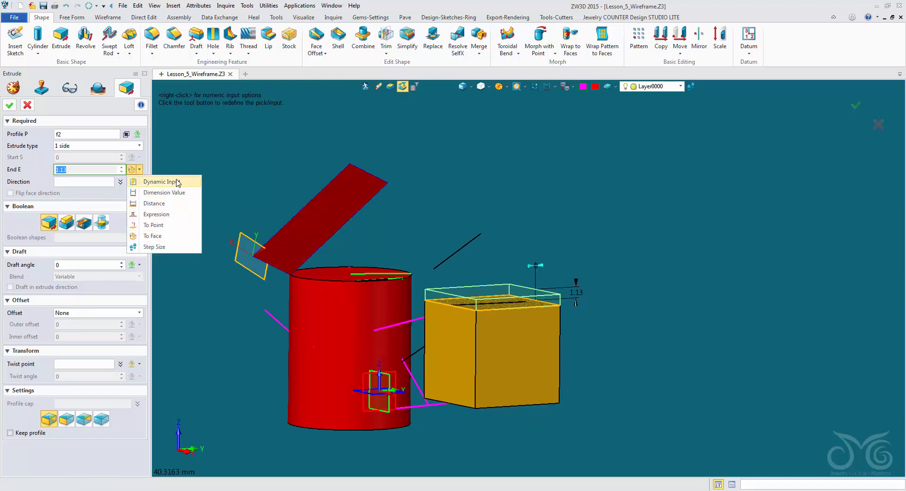
click(233, 175)
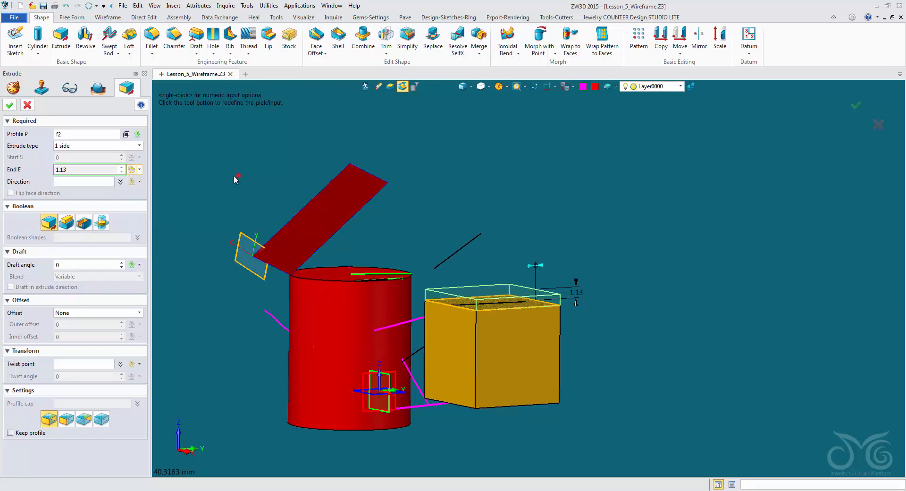
double_click(78, 168)
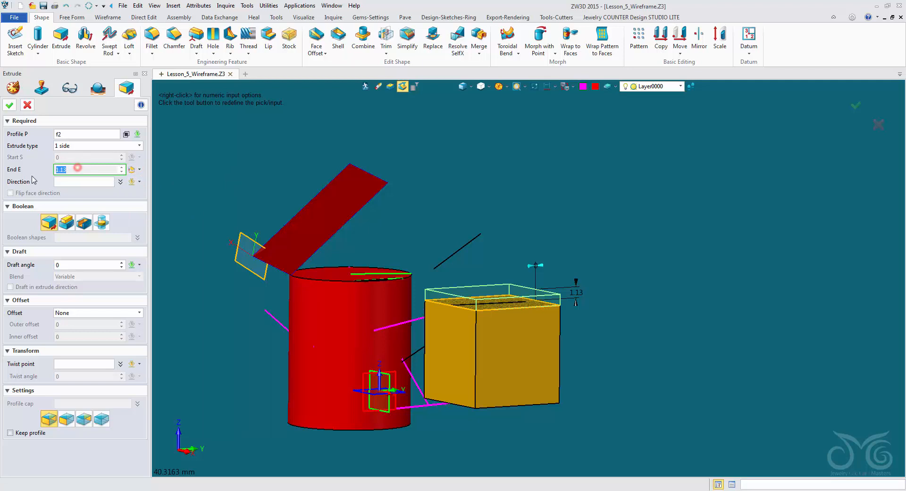
click(109, 173)
click(140, 170)
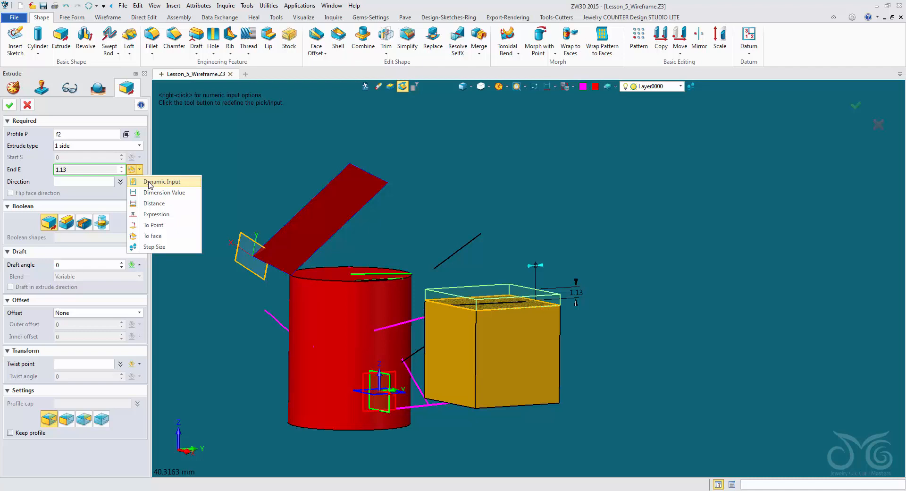
click(149, 183)
click(97, 169)
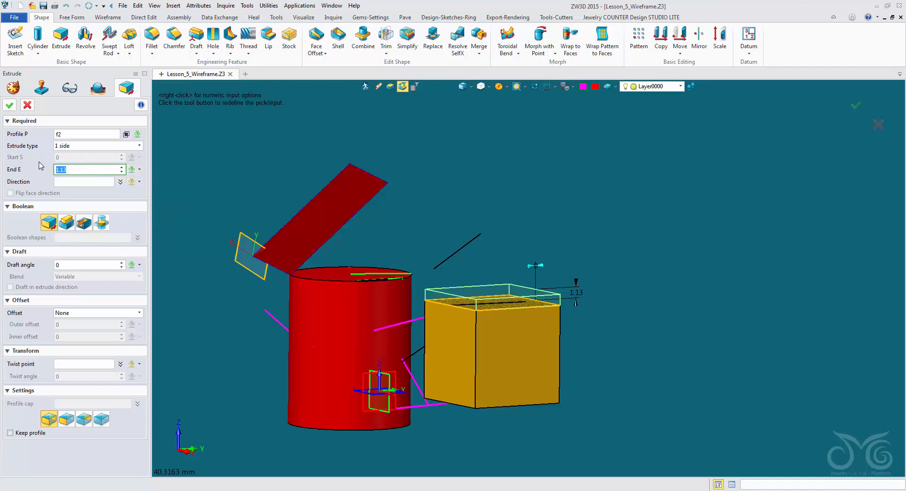
text(5)
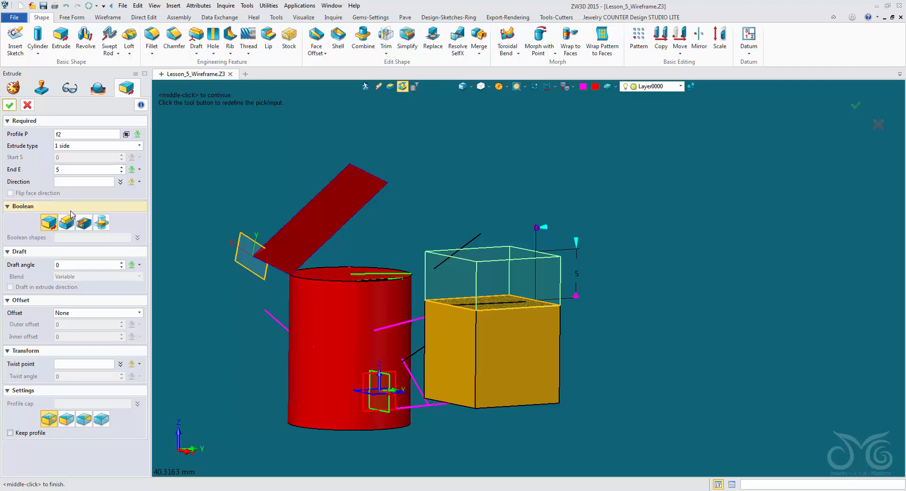
- Set the extrusion's draft angle with the preset 30 Degrees option and reopen the angle's numeric input options
click(88, 264)
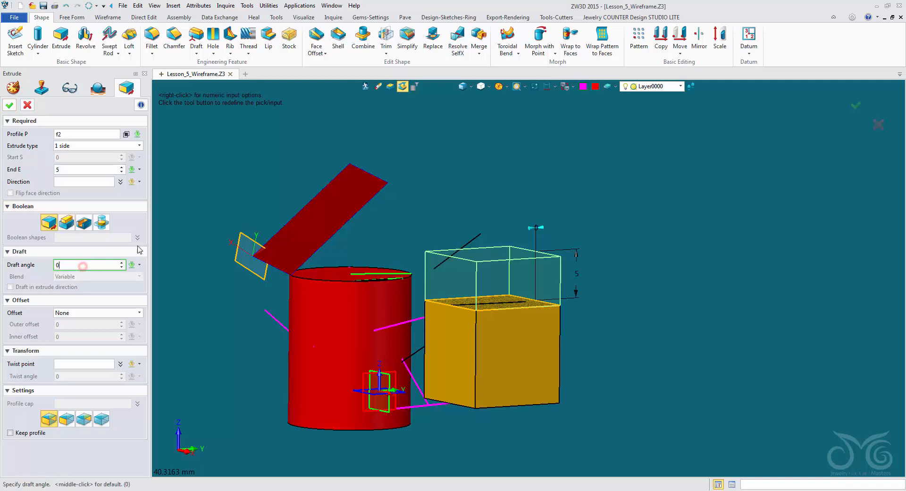
text(-70)
key(Return)
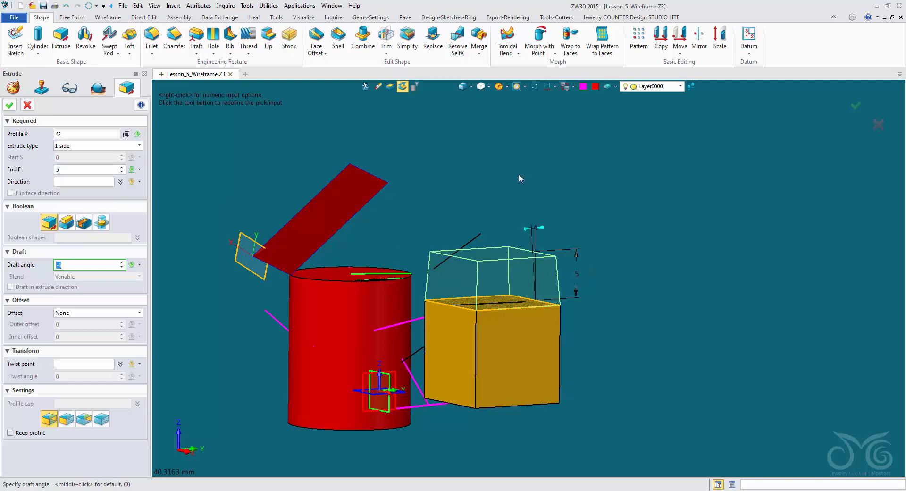
right_click(484, 179)
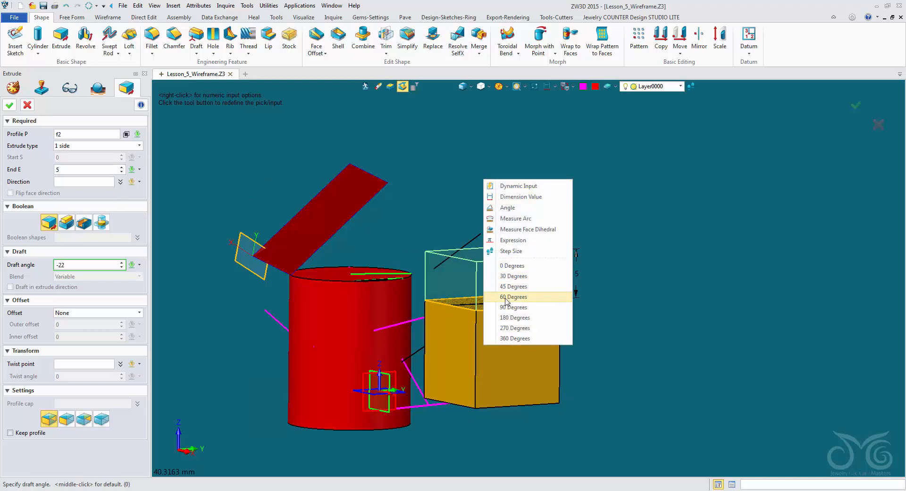
click(517, 277)
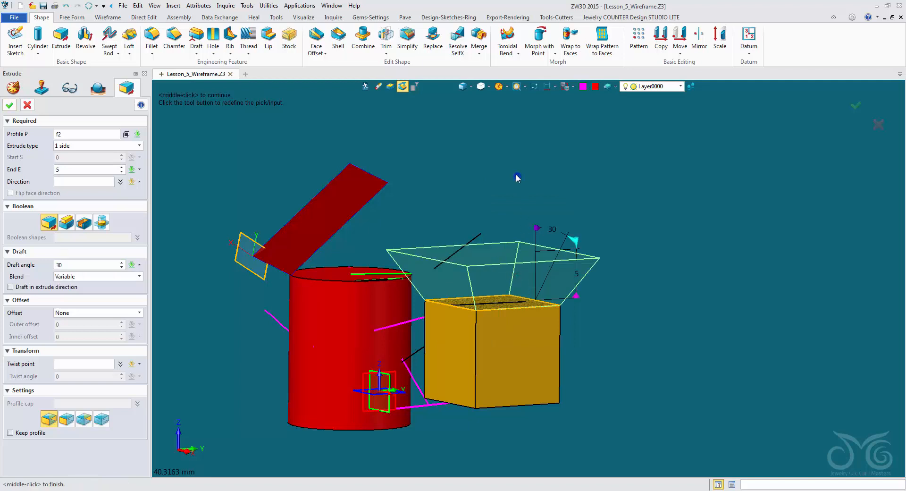
click(88, 265)
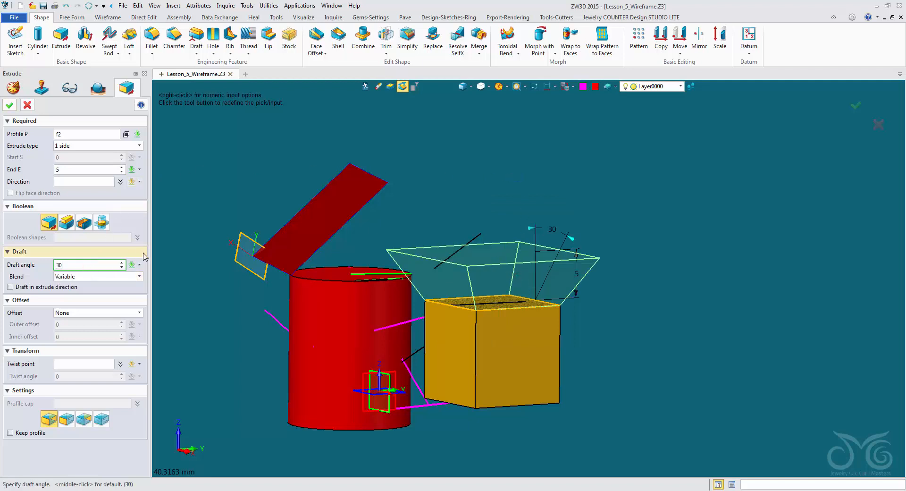
right_click(471, 168)
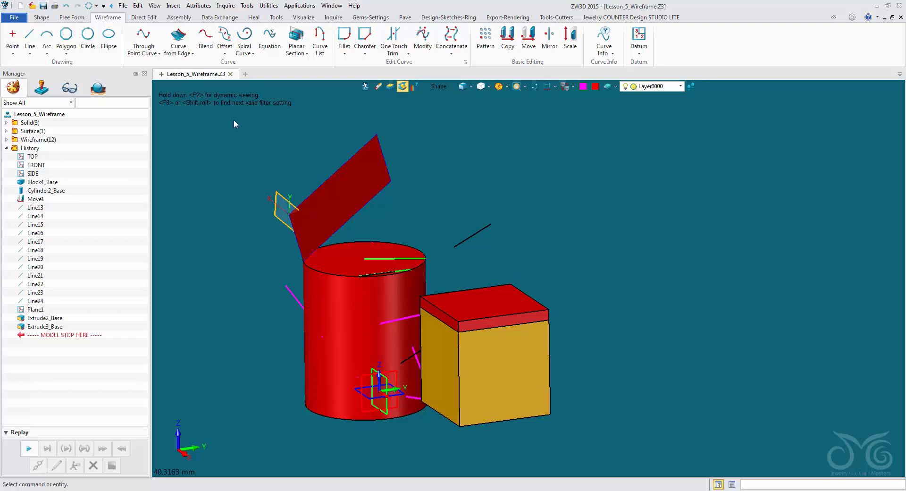
- Start a two-point line whose first point uses Offset Distance, with the reference point on the top face of the red slab above the block
click(29, 38)
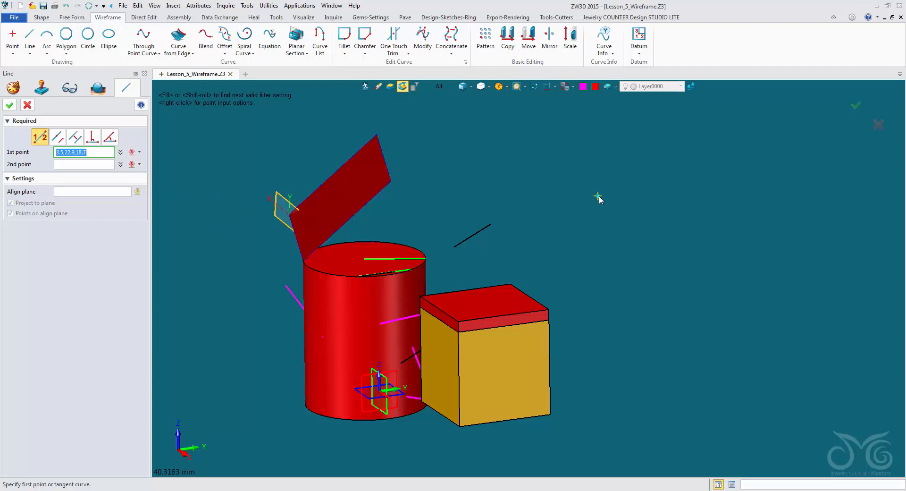
right_click(598, 197)
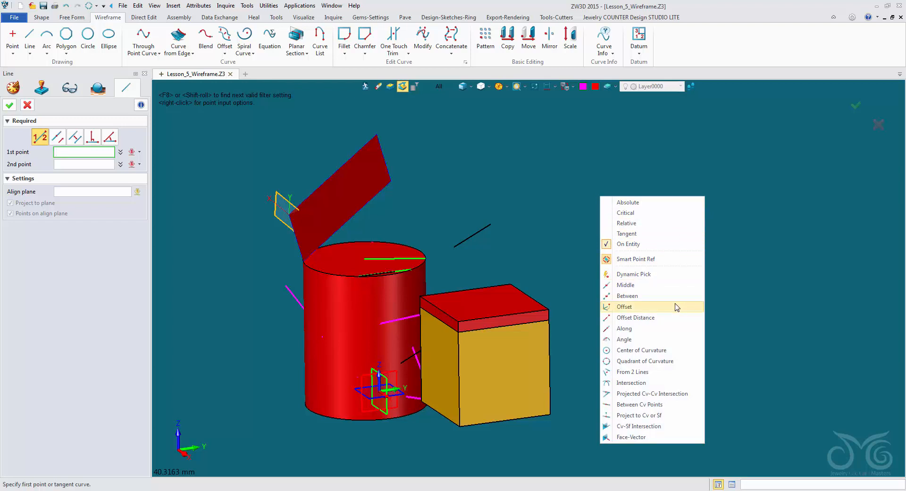
click(672, 317)
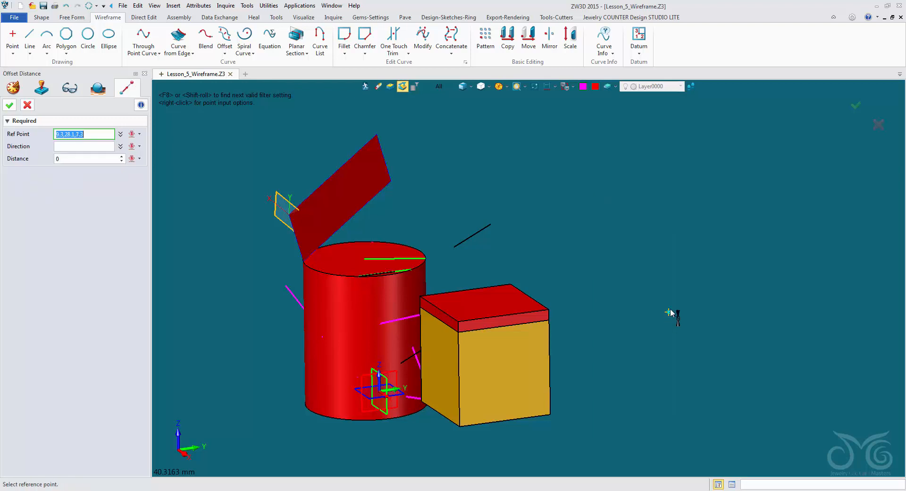
click(500, 300)
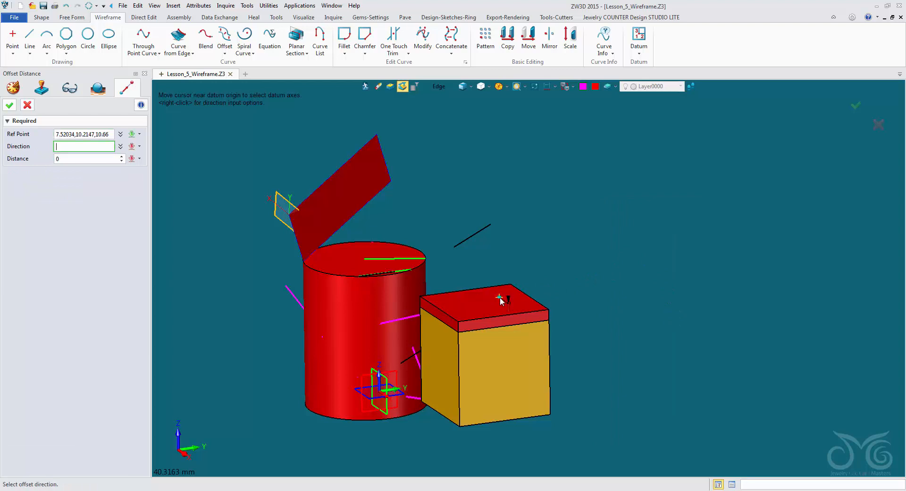
- Define the offset direction by Two Points, from the middle of the slab's front top edge to the middle of its adjoining right top edge
click(64, 146)
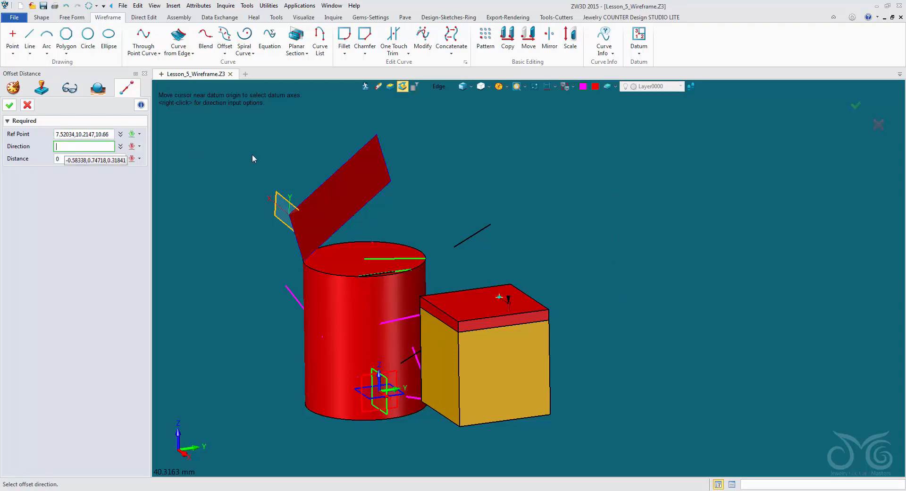
right_click(611, 186)
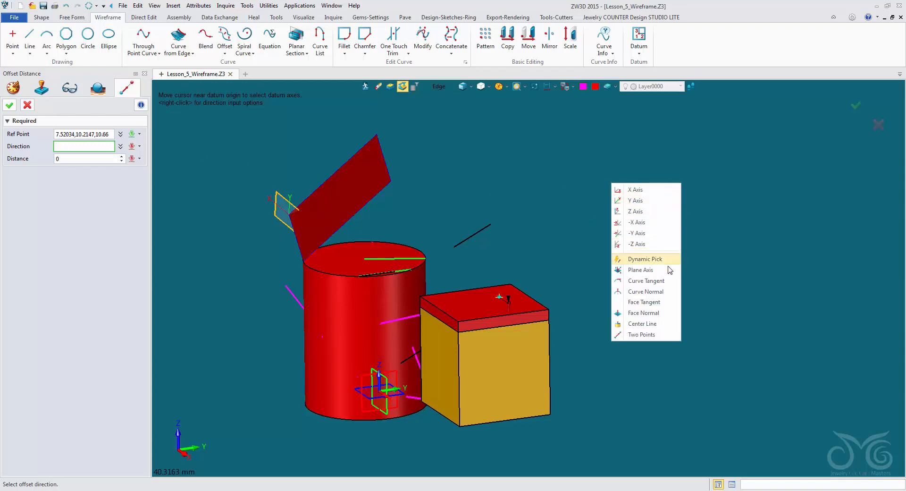
click(648, 333)
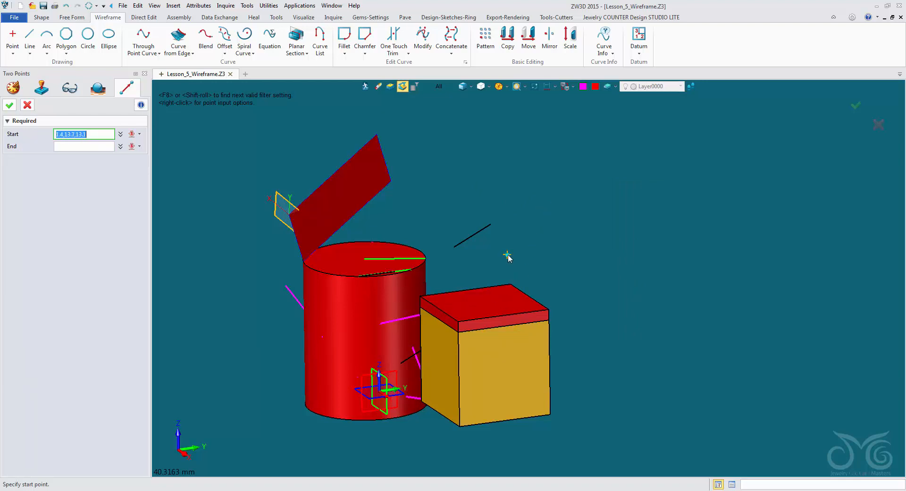
right_click(602, 173)
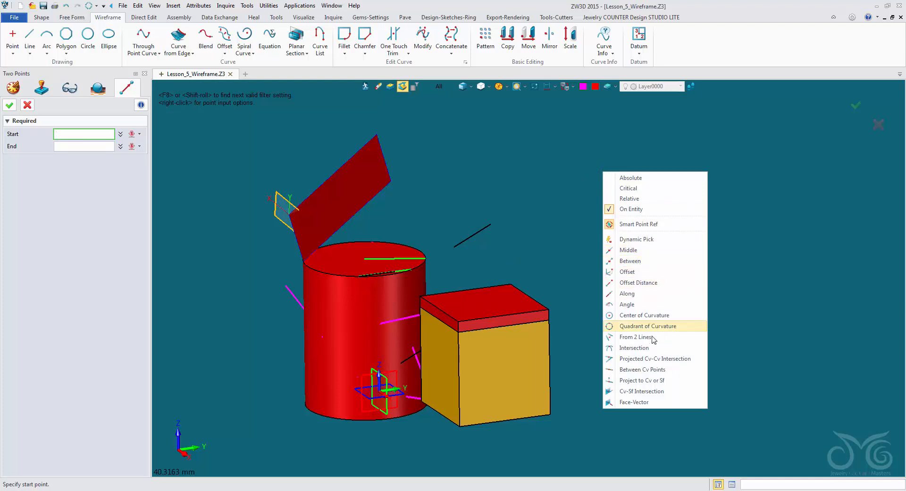
click(657, 251)
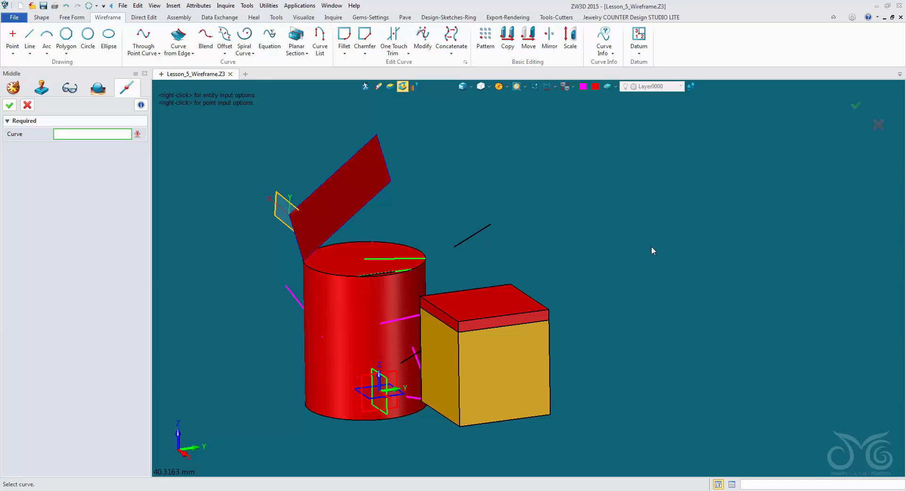
click(508, 317)
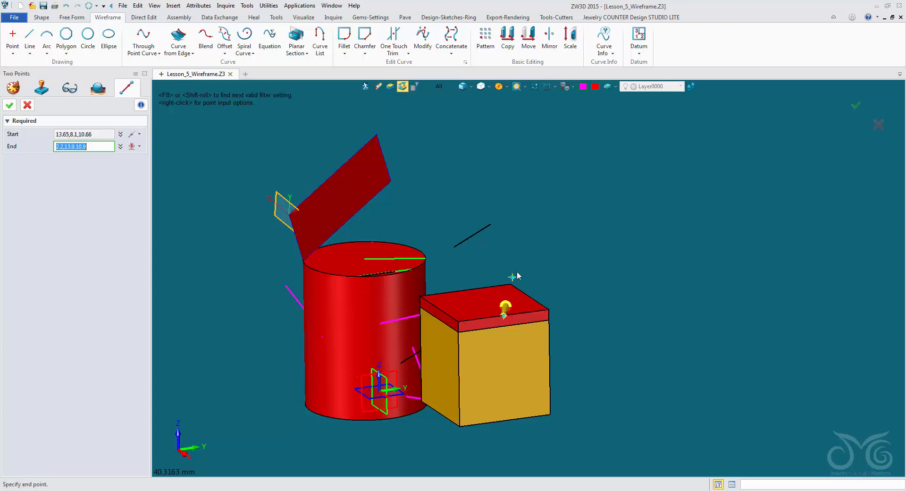
right_click(541, 234)
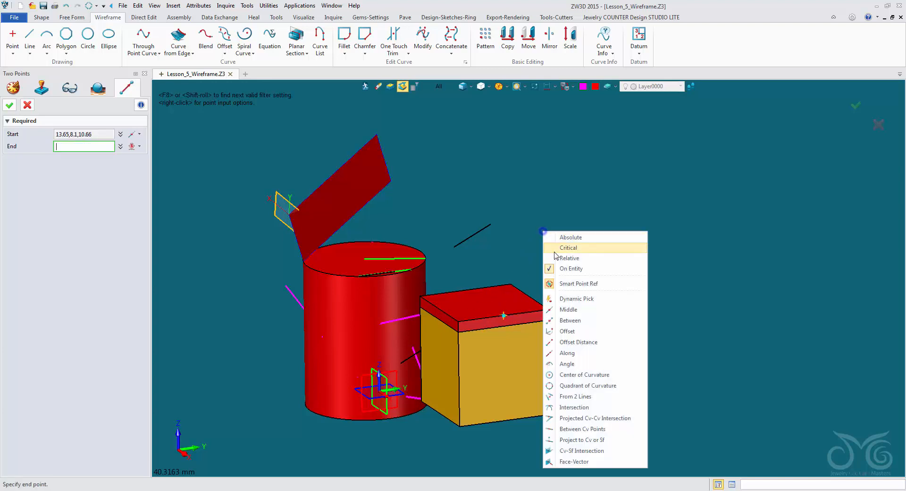
click(574, 312)
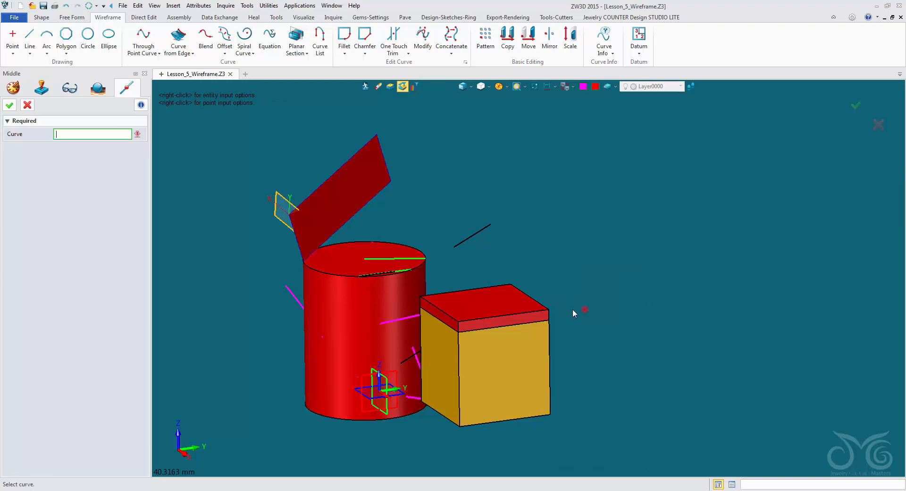
click(531, 297)
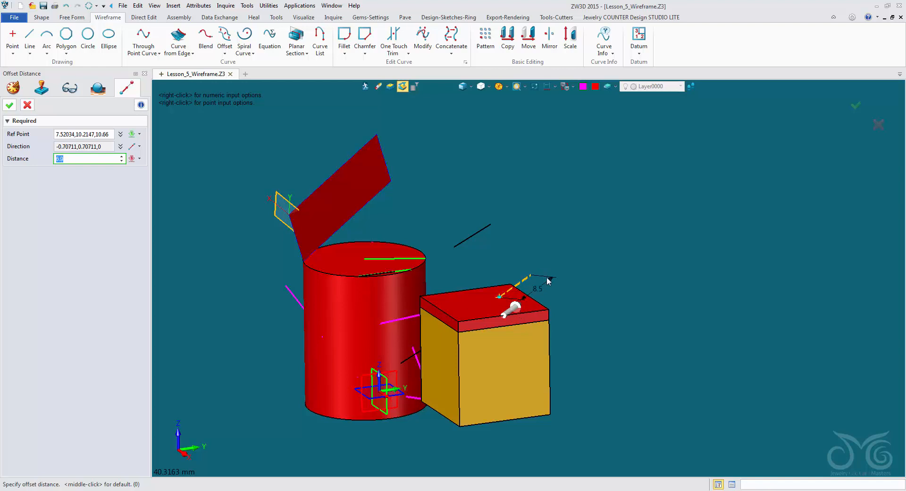
- Place the offset point at about -7.7, 25.4, 10.7 and finish the line at about 10.1, 30.8, 8.3
click(581, 246)
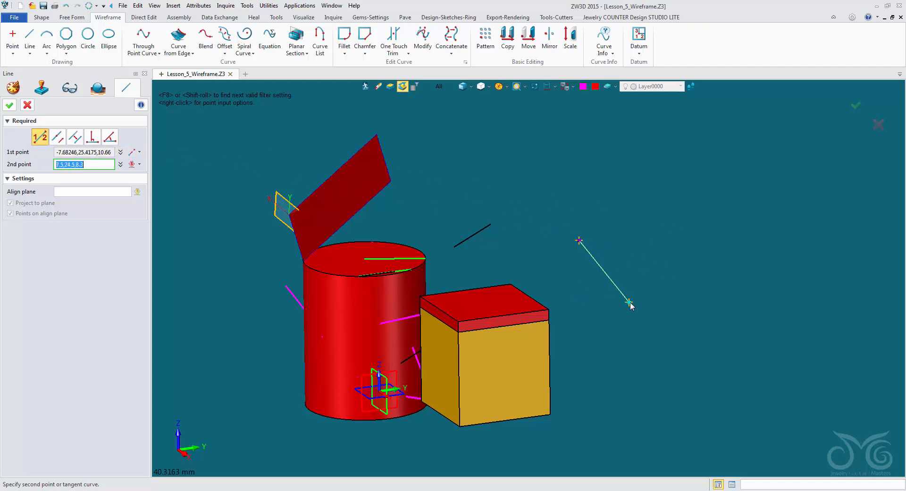
click(696, 301)
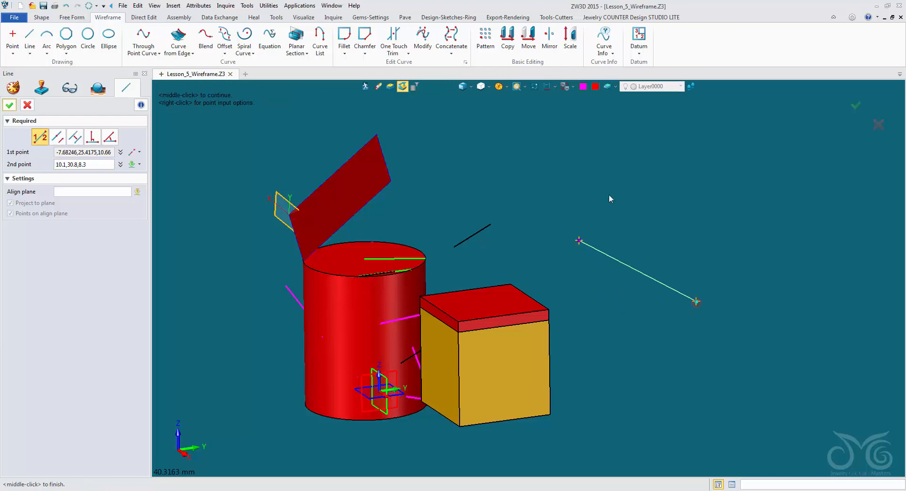
click(11, 104)
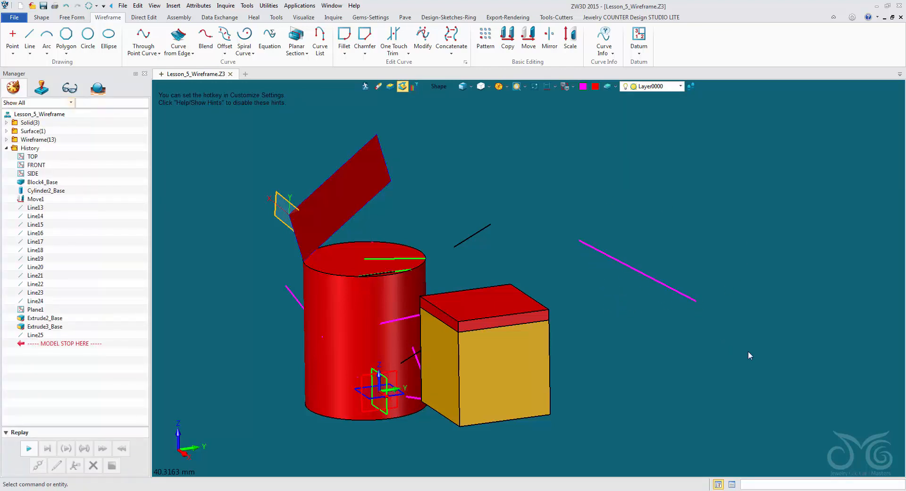